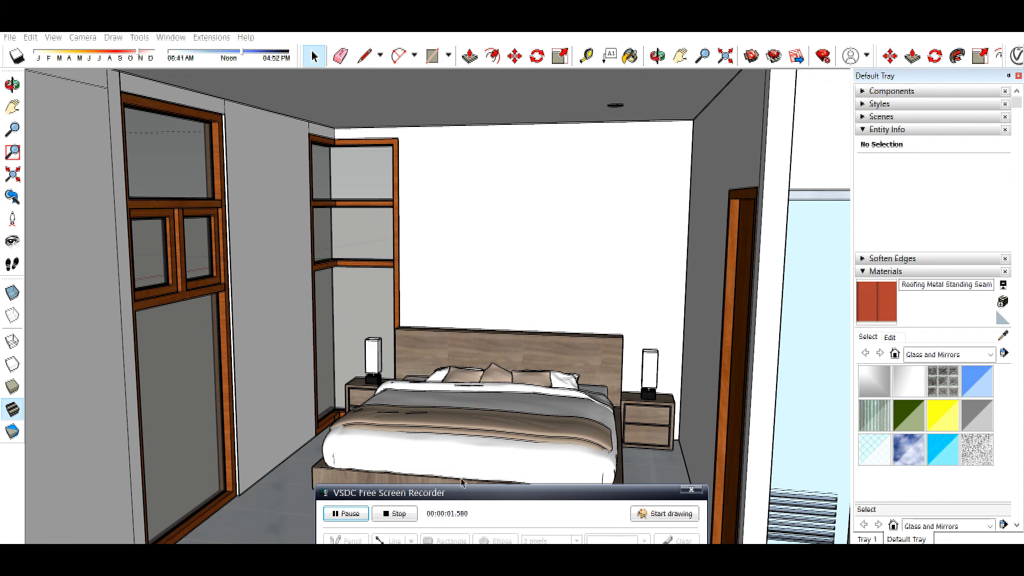
- Place a guide on the bedroom ceiling parallel to the window wall, offset from the wall edge
{"action": "left_click", "coordinate": [535, 313]}
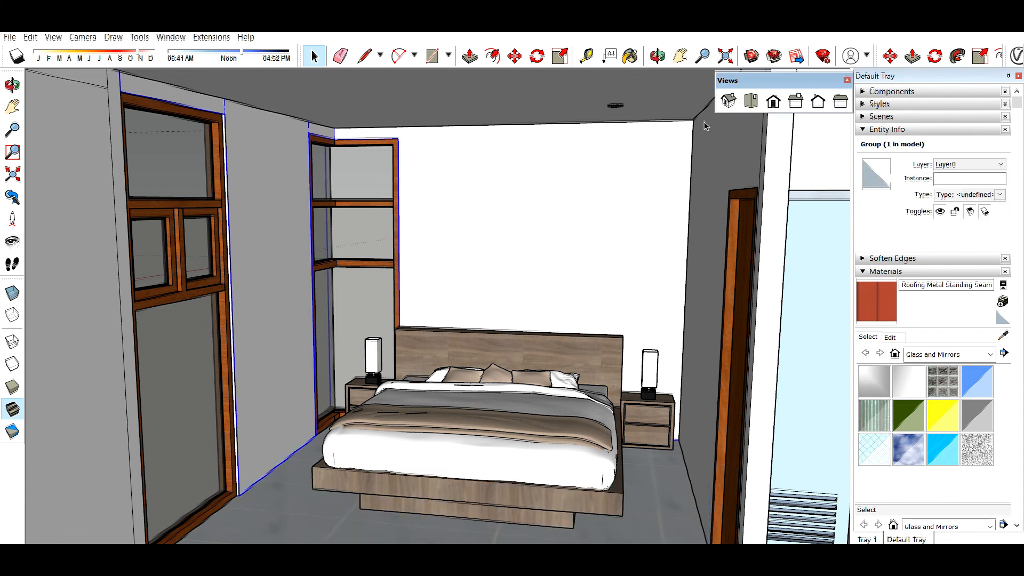
{"action": "scroll", "coordinate": [181, 162], "scroll_direction": "up", "scroll_amount": 2}
{"action": "scroll", "coordinate": [615, 277], "scroll_direction": "down", "scroll_amount": 2}
{"action": "scroll", "coordinate": [464, 140], "scroll_direction": "up", "scroll_amount": 2}
{"action": "middle_click_drag", "start_coordinate": [487, 175], "coordinate": [397, 260]}
{"action": "middle_click_drag", "start_coordinate": [404, 88], "coordinate": [357, 148]}
{"action": "key", "text": "t"}
{"action": "left_click", "coordinate": [351, 150]}
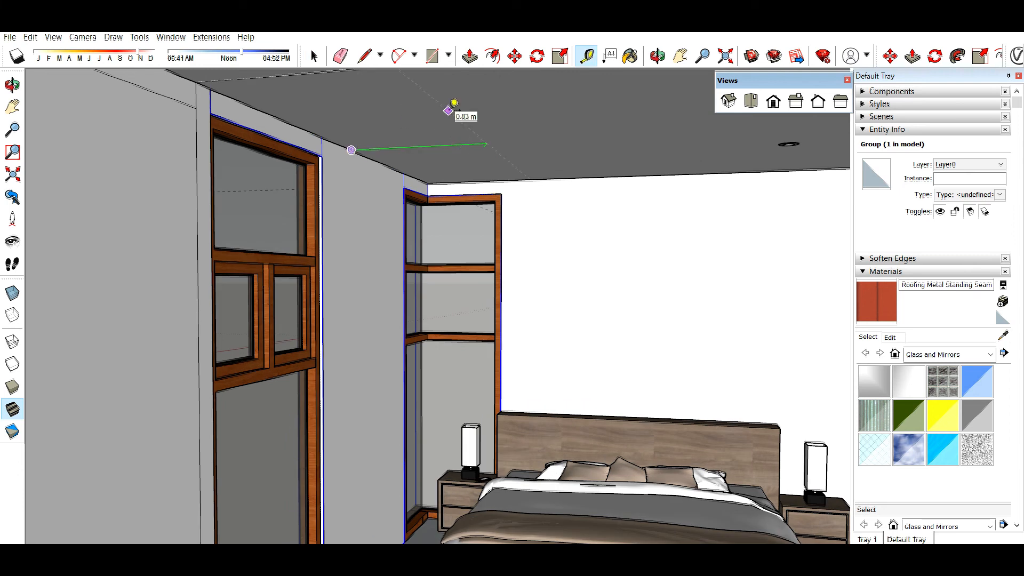
{"action": "left_click", "coordinate": [449, 109]}
- Place a guide on the ceiling parallel to the headboard wall, offset from the wall edge
{"action": "middle_click_drag", "start_coordinate": [636, 468], "coordinate": [441, 199]}
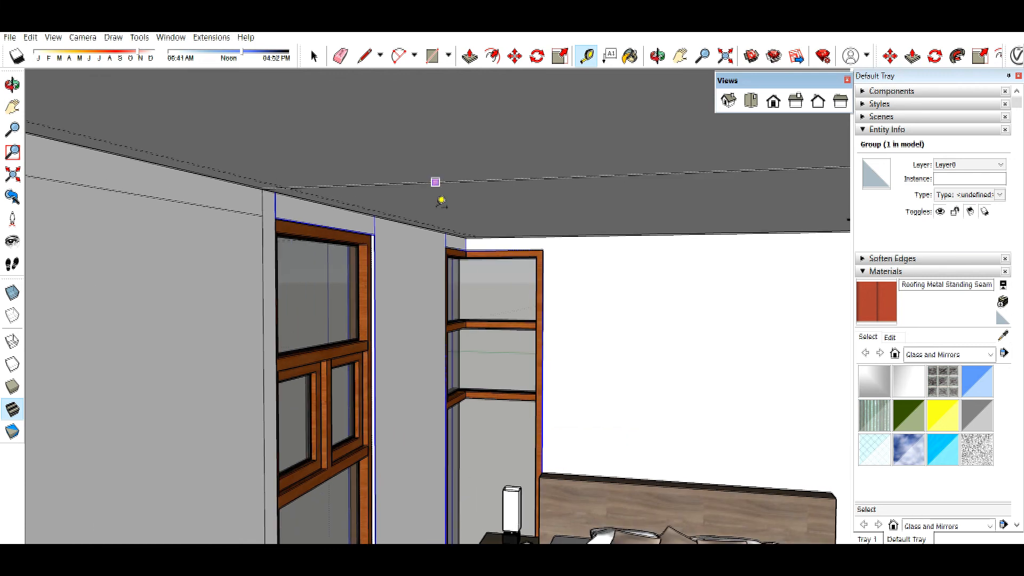
{"action": "scroll", "coordinate": [418, 258], "scroll_direction": "up", "scroll_amount": 2}
{"action": "middle_click_drag", "start_coordinate": [418, 258], "coordinate": [475, 217]}
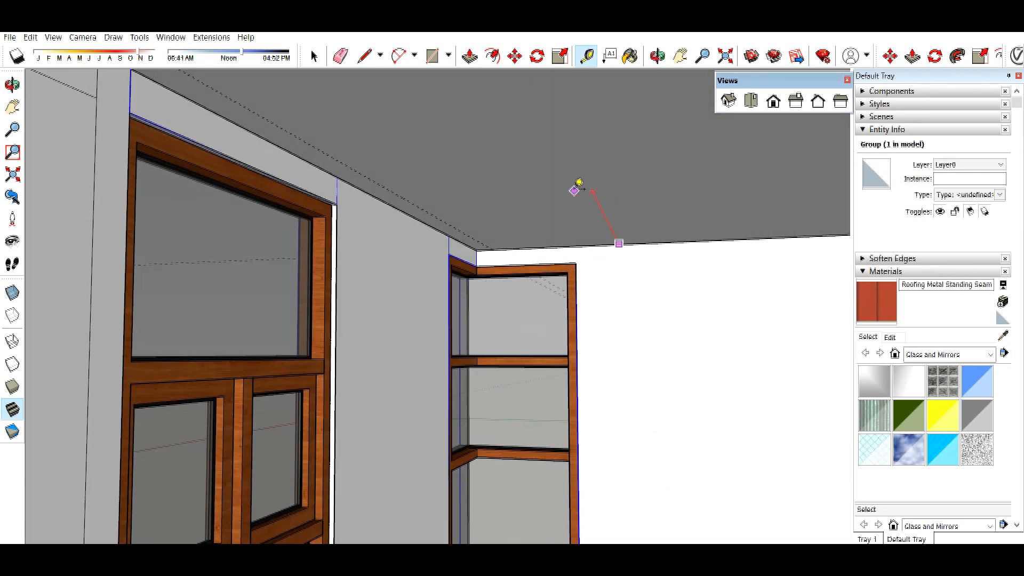
{"action": "left_click", "coordinate": [573, 191]}
{"action": "middle_click_drag", "start_coordinate": [425, 407], "coordinate": [349, 167]}
- Open the ceiling group and outline a narrow strip on the ceiling directly above the tall window
{"action": "key", "text": "space"}
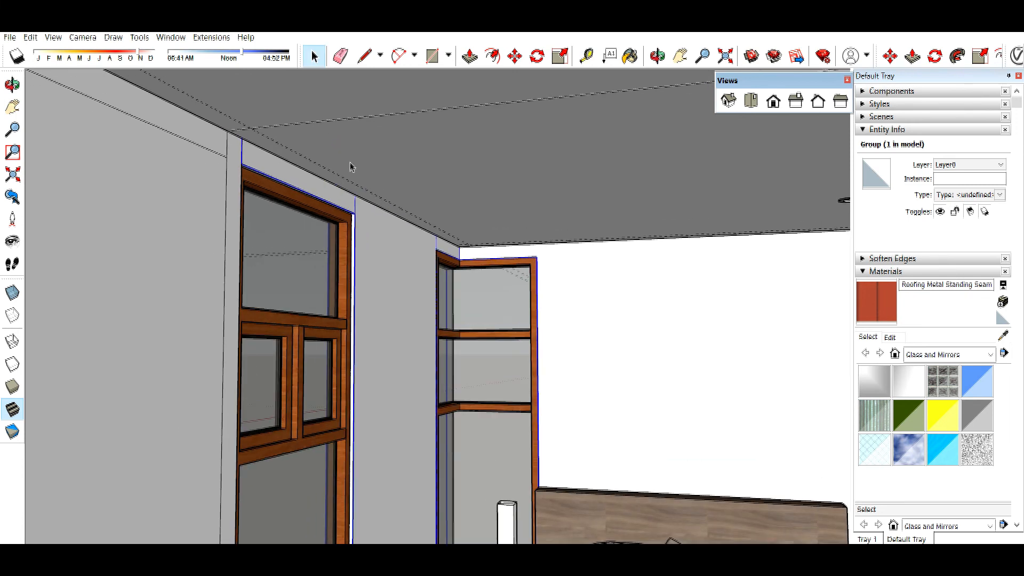
{"action": "triple_click", "coordinate": [354, 167]}
{"action": "scroll", "coordinate": [360, 161], "scroll_direction": "up", "scroll_amount": 2}
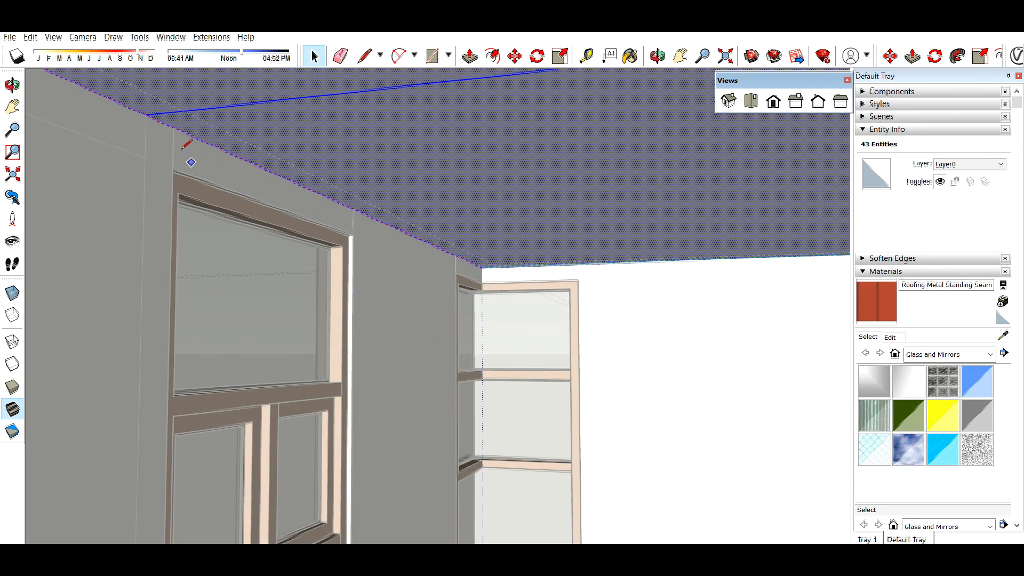
{"action": "key", "text": "l"}
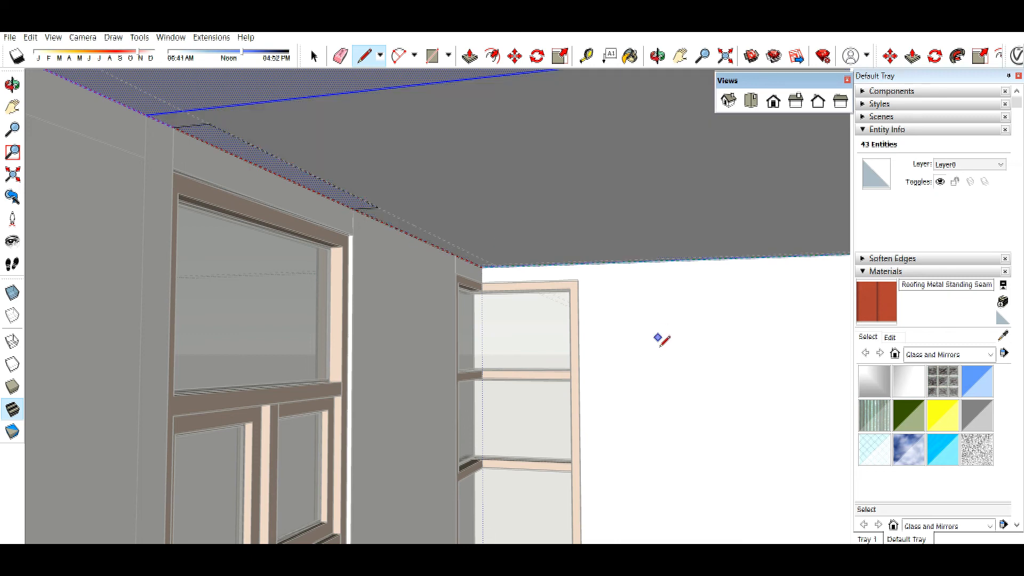
- Mark the corner window's outer edge with a guide and outline an L-shaped strip on the ceiling above that window
{"action": "scroll", "coordinate": [487, 270], "scroll_direction": "up", "scroll_amount": 5}
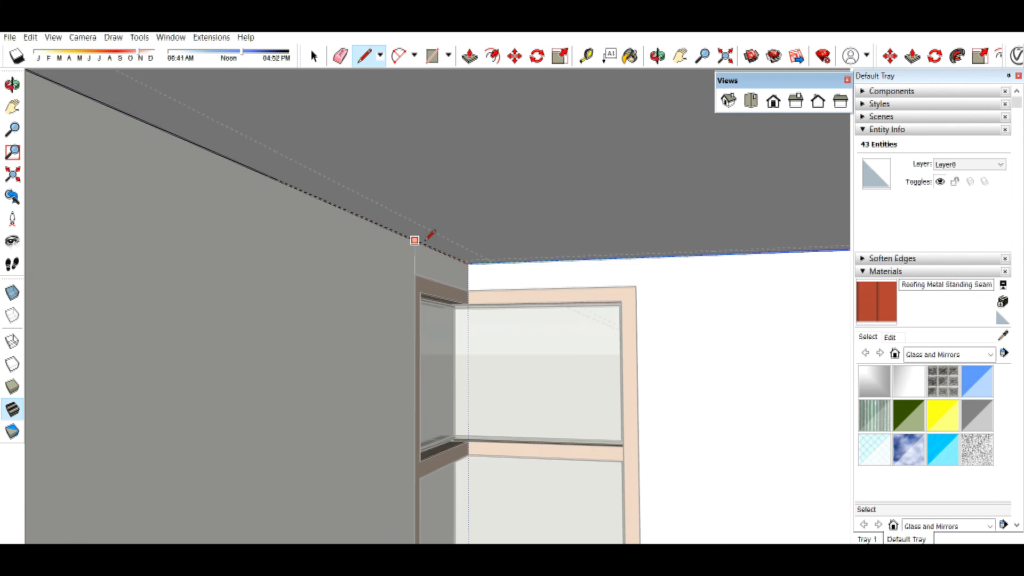
{"action": "middle_click_drag", "start_coordinate": [447, 238], "coordinate": [570, 212]}
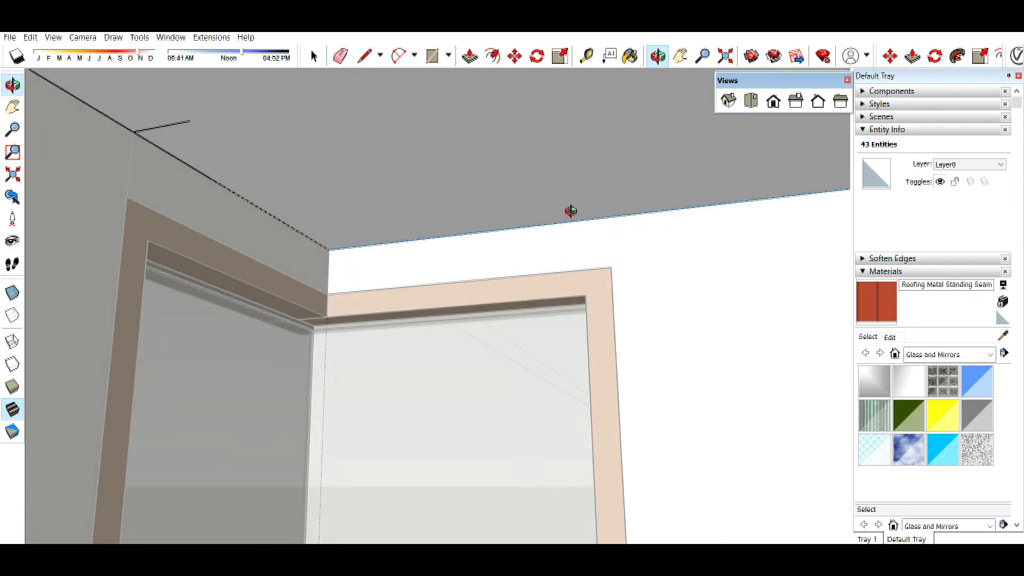
{"action": "key", "text": "t"}
{"action": "left_click", "coordinate": [612, 295]}
{"action": "key", "text": "l"}
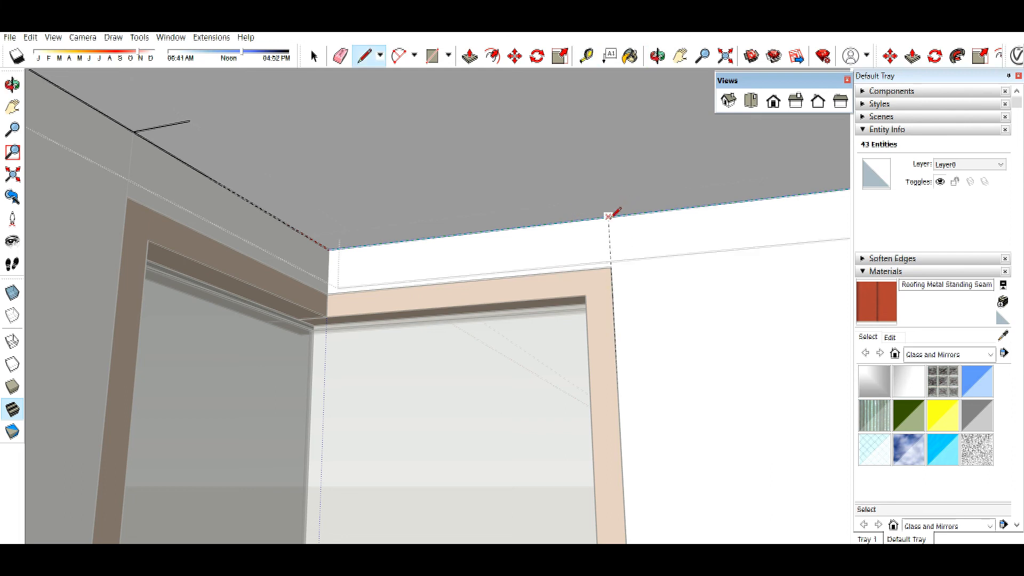
{"action": "left_click", "coordinate": [601, 198]}
{"action": "left_click", "coordinate": [350, 230]}
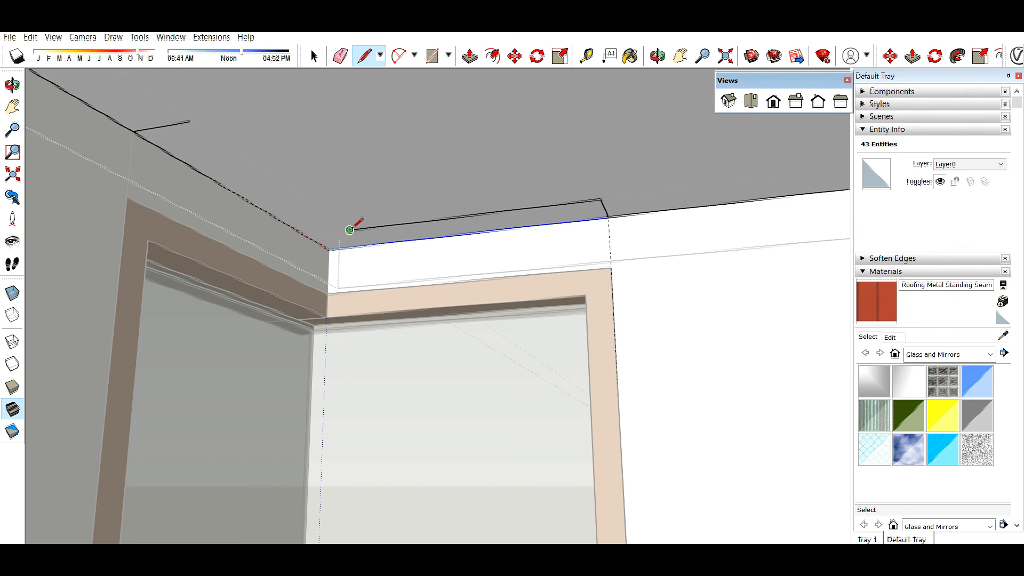
{"action": "left_click", "coordinate": [190, 119]}
- Push the ceiling strips above the corner window and the tall window upward to form recesses
{"action": "key", "text": "space"}
{"action": "left_click", "coordinate": [332, 235]}
{"action": "scroll", "coordinate": [361, 238], "scroll_direction": "up", "scroll_amount": 2}
{"action": "key", "text": "p"}
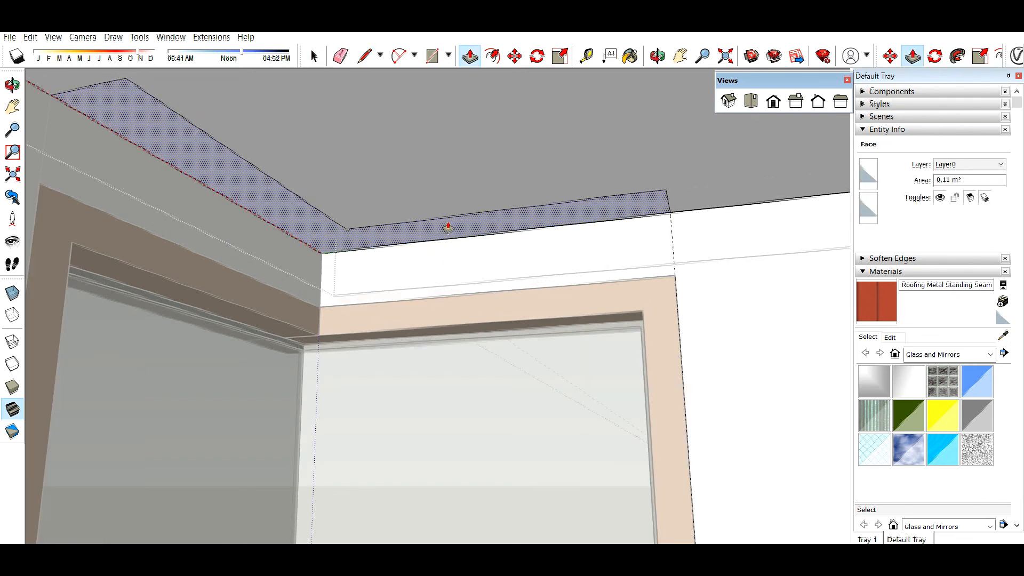
{"action": "left_click", "coordinate": [448, 226]}
{"action": "left_click", "coordinate": [448, 213]}
{"action": "middle_click_drag", "start_coordinate": [447, 213], "coordinate": [368, 202]}
{"action": "left_click", "coordinate": [368, 203]}
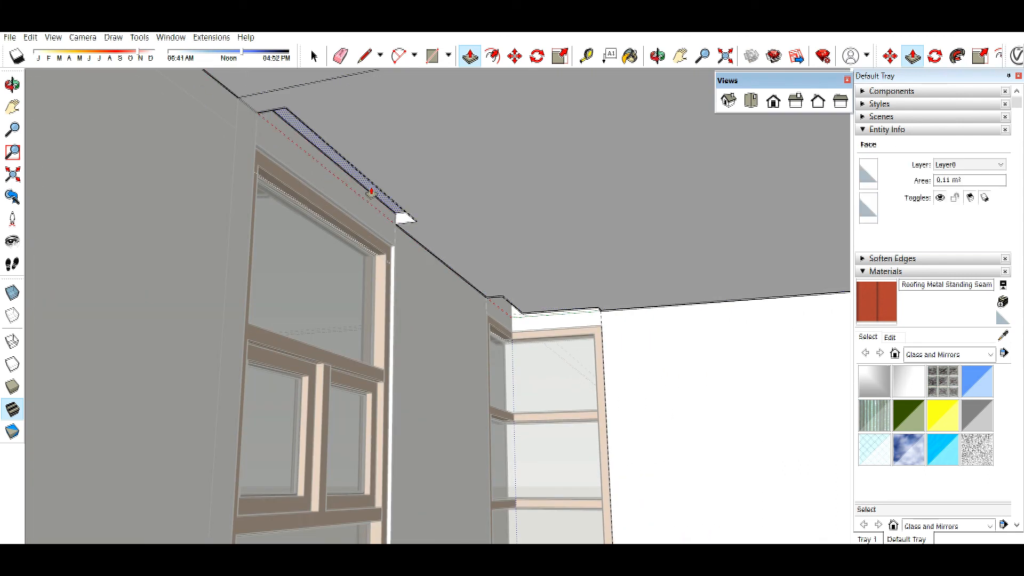
{"action": "left_click", "coordinate": [400, 211]}
{"action": "key", "text": "space"}
- Draw the line that closes off the ceiling strip between the tall window and corner window recesses
{"action": "middle_click_drag", "start_coordinate": [400, 210], "coordinate": [530, 308]}
{"action": "scroll", "coordinate": [186, 309], "scroll_direction": "down", "scroll_amount": 3}
{"action": "middle_click_drag", "start_coordinate": [401, 259], "coordinate": [297, 258]}
{"action": "left_click", "coordinate": [305, 262]}
{"action": "key", "text": "l"}
{"action": "left_click", "coordinate": [340, 314]}
- Push the strip between the two window recesses up 0.12 m and leave the ceiling group
{"action": "key", "text": "space"}
{"action": "left_click", "coordinate": [319, 297]}
{"action": "key", "text": "p"}
{"action": "left_click_drag", "start_coordinate": [319, 297], "coordinate": [304, 252]}
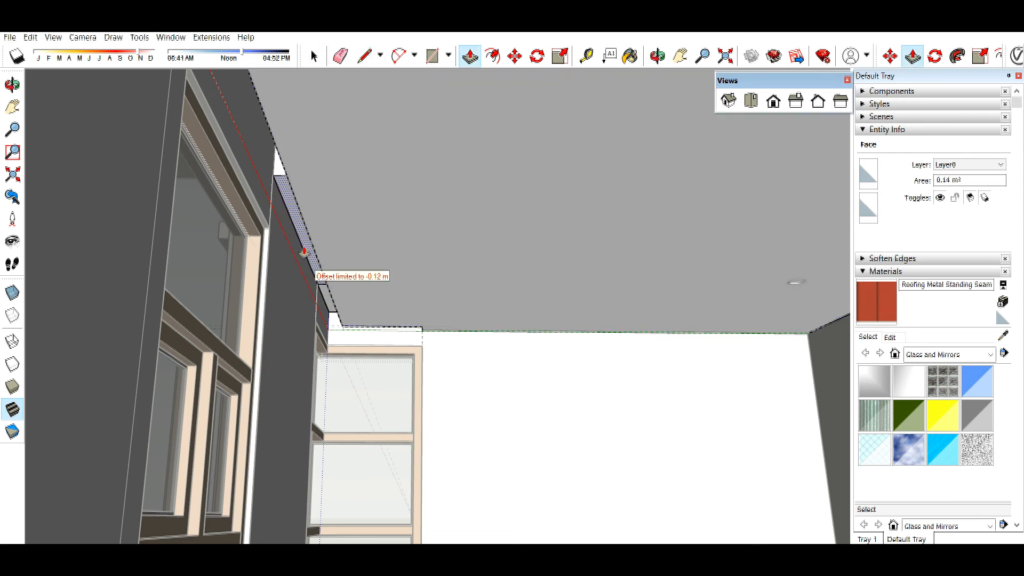
{"action": "left_click", "coordinate": [303, 251]}
{"action": "scroll", "coordinate": [263, 198], "scroll_direction": "down", "scroll_amount": 3}
{"action": "key", "text": "space"}
{"action": "left_click", "coordinate": [578, 308]}
- Reopen the ceiling group and try to level the face inside the recess above the tall window with Push/Pull
{"action": "scroll", "coordinate": [261, 233], "scroll_direction": "up", "scroll_amount": 4}
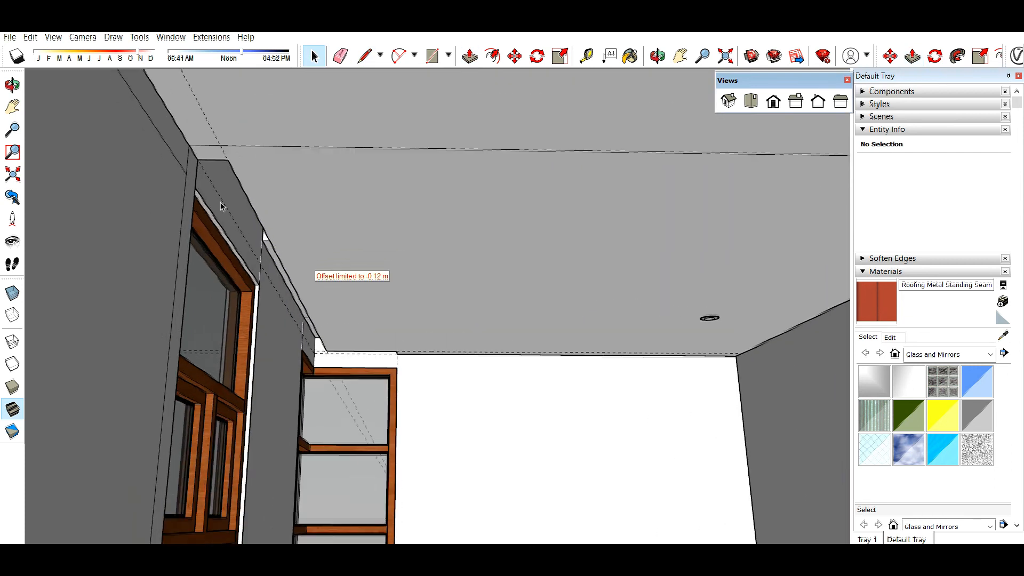
{"action": "middle_click_drag", "start_coordinate": [254, 215], "coordinate": [288, 125]}
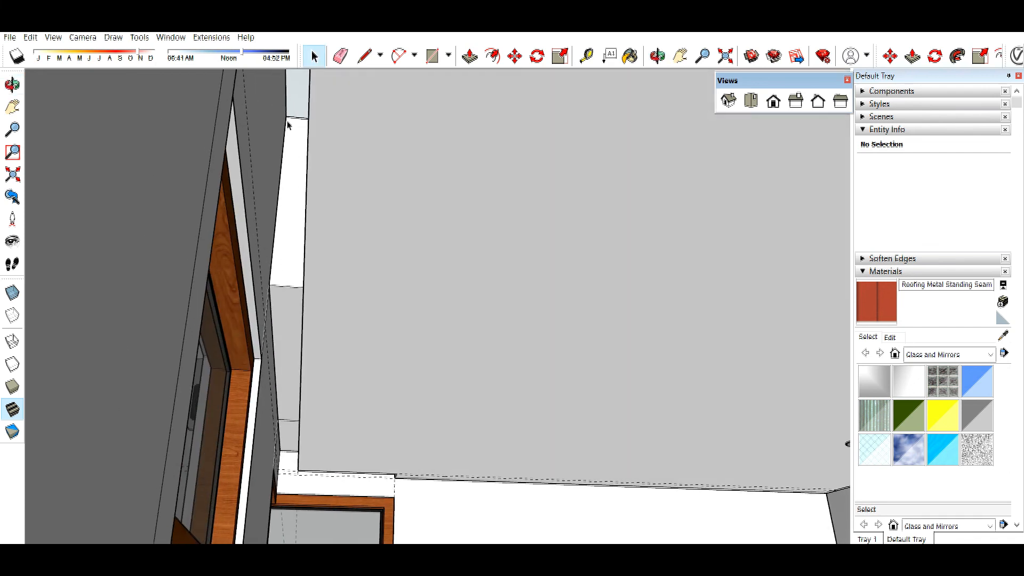
{"action": "double_click", "coordinate": [336, 115]}
{"action": "left_click", "coordinate": [336, 115]}
{"action": "left_click", "coordinate": [296, 111]}
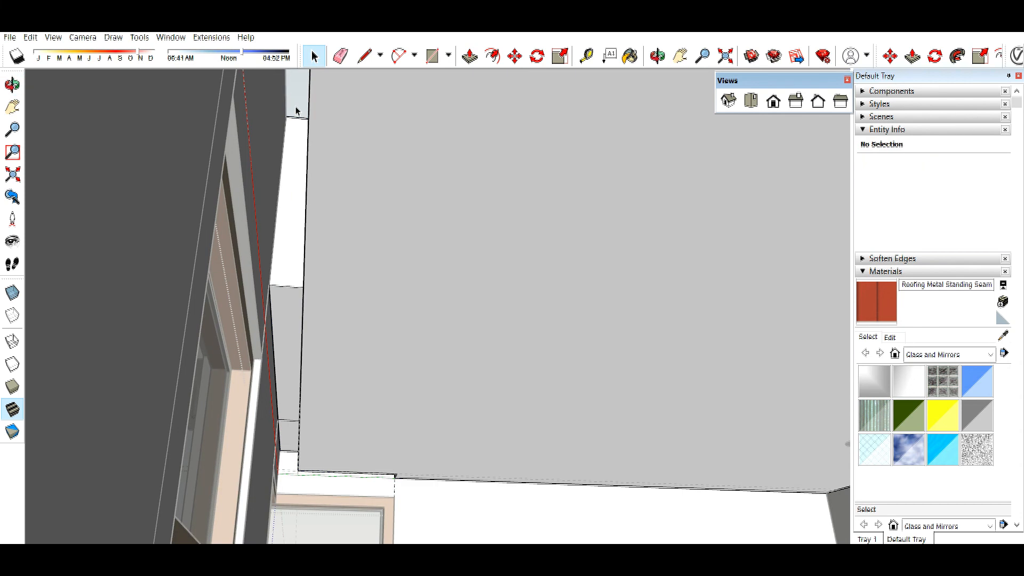
{"action": "left_click", "coordinate": [302, 205]}
{"action": "middle_click_drag", "start_coordinate": [296, 237], "coordinate": [279, 285]}
{"action": "key", "text": "p"}
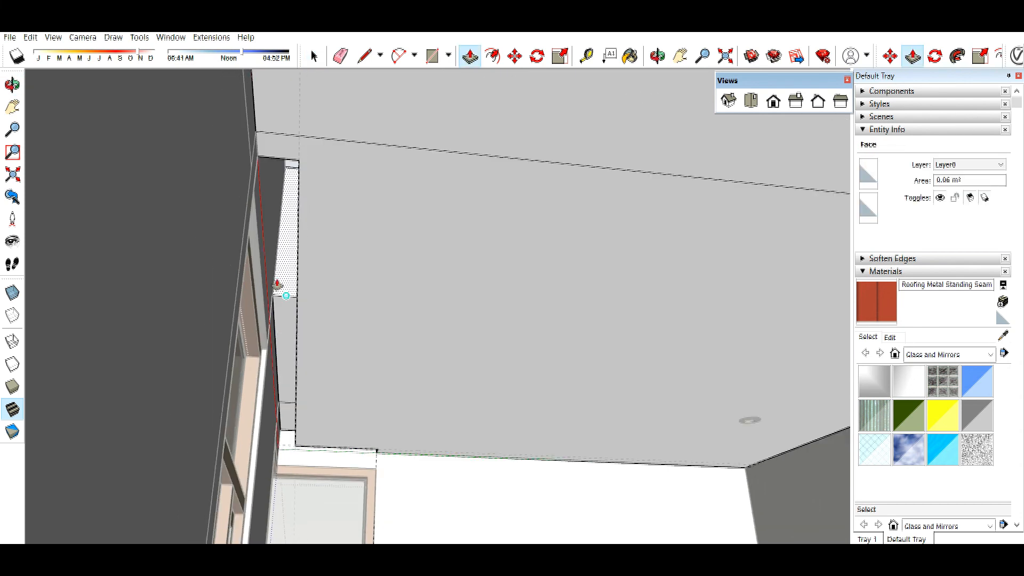
{"action": "middle_click_drag", "start_coordinate": [443, 327], "coordinate": [274, 279]}
{"action": "key", "text": "space"}
{"action": "key", "text": "Escape"}
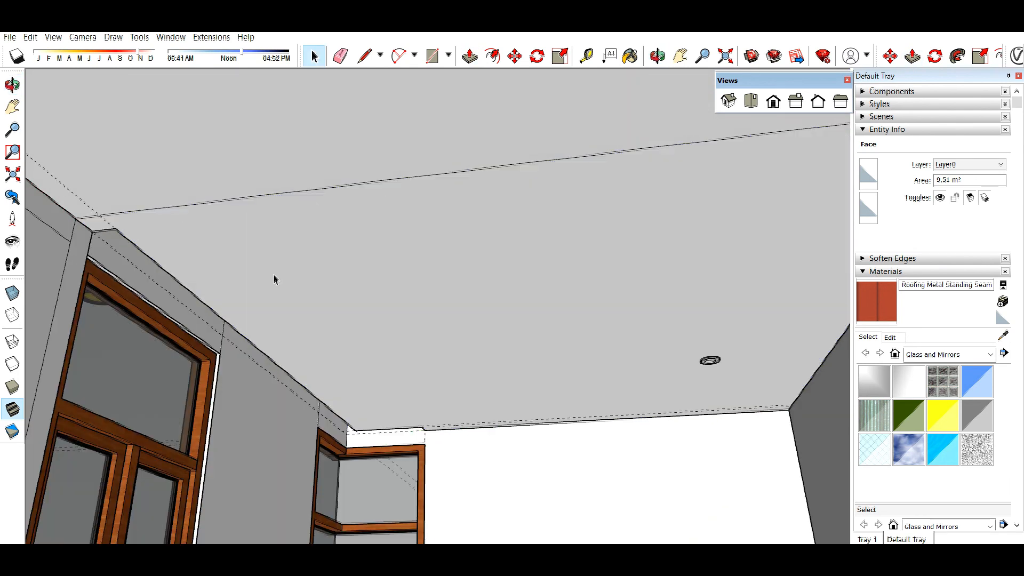
- Open the ceiling group and trace its edge along the headboard wall from the window recess to the far corner
{"action": "scroll", "coordinate": [100, 329], "scroll_direction": "down", "scroll_amount": 1}
{"action": "scroll", "coordinate": [690, 355], "scroll_direction": "up", "scroll_amount": 1}
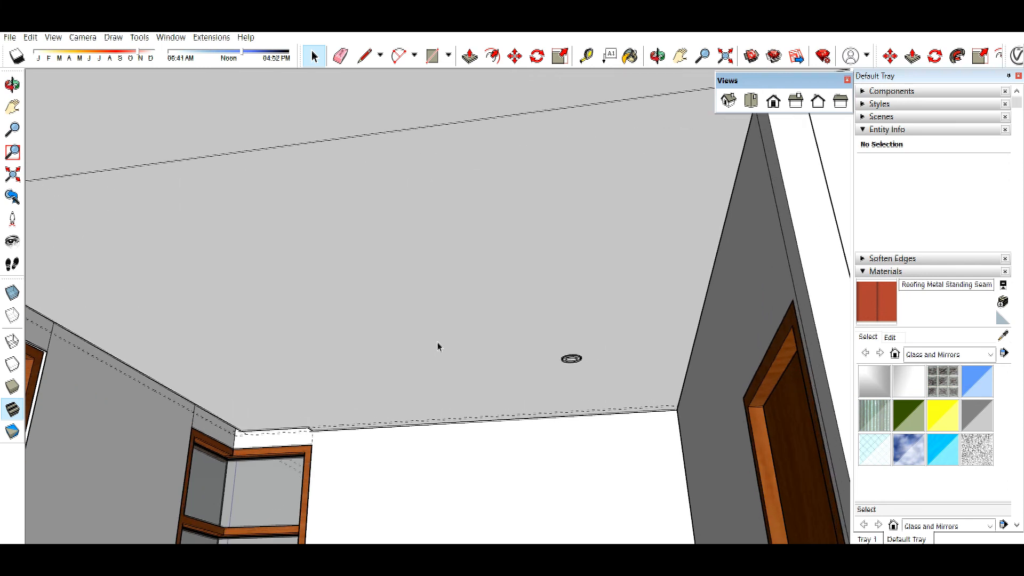
{"action": "middle_click_drag", "start_coordinate": [620, 404], "coordinate": [432, 384]}
{"action": "triple_click", "coordinate": [356, 352]}
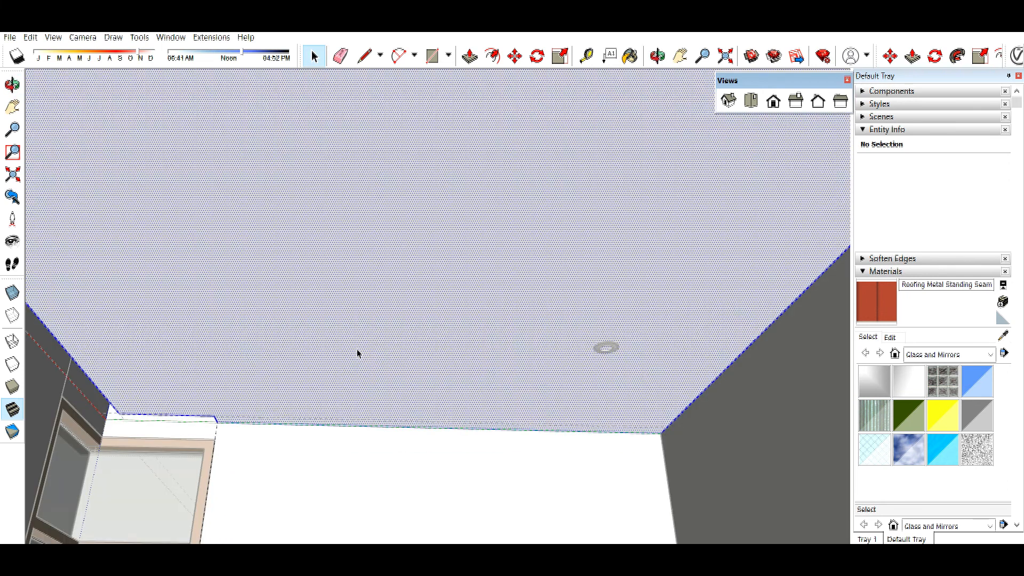
{"action": "key", "text": "l"}
{"action": "left_click", "coordinate": [217, 417]}
{"action": "scroll", "coordinate": [692, 452], "scroll_direction": "up", "scroll_amount": 1}
{"action": "left_click", "coordinate": [657, 431]}
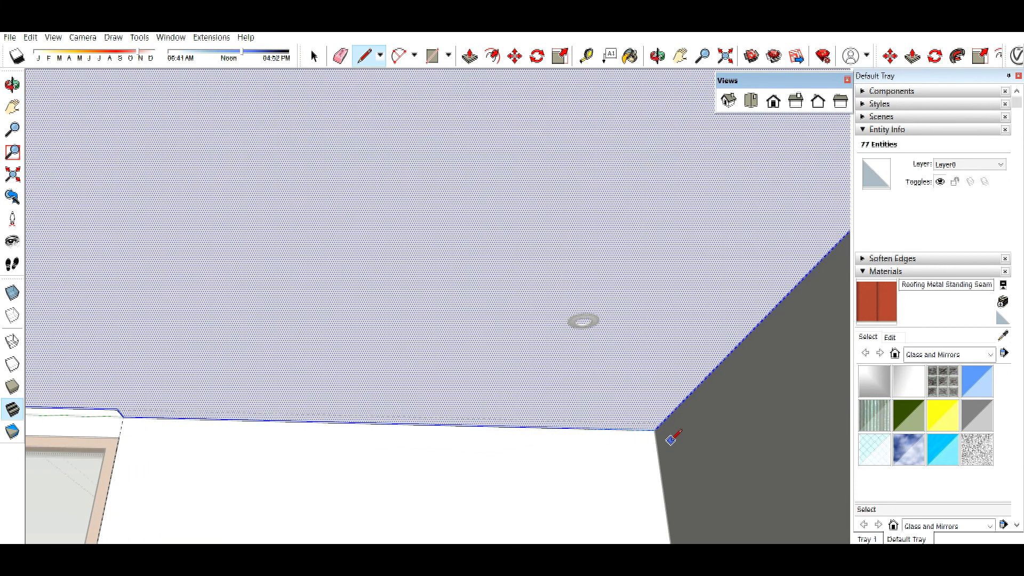
- Place one ceiling guide inset from the door-side wall and two guides parallel to the ceiling line opposite the headboard wall
{"action": "key", "text": "t"}
{"action": "left_click", "coordinate": [711, 372]}
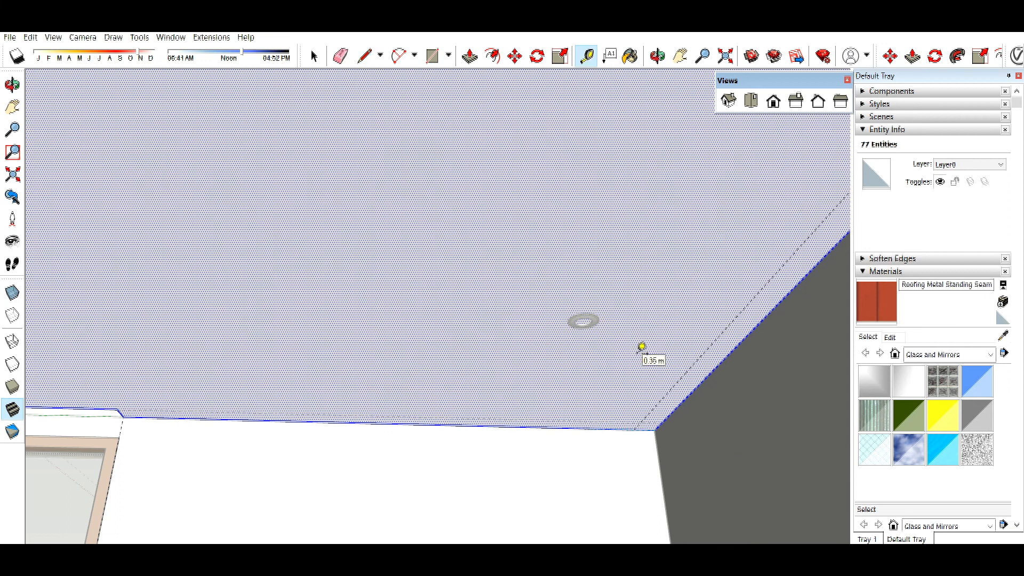
{"action": "scroll", "coordinate": [502, 453], "scroll_direction": "down", "scroll_amount": 3}
{"action": "scroll", "coordinate": [509, 145], "scroll_direction": "down", "scroll_amount": 1}
{"action": "left_click", "coordinate": [500, 157]}
{"action": "left_click", "coordinate": [233, 161]}
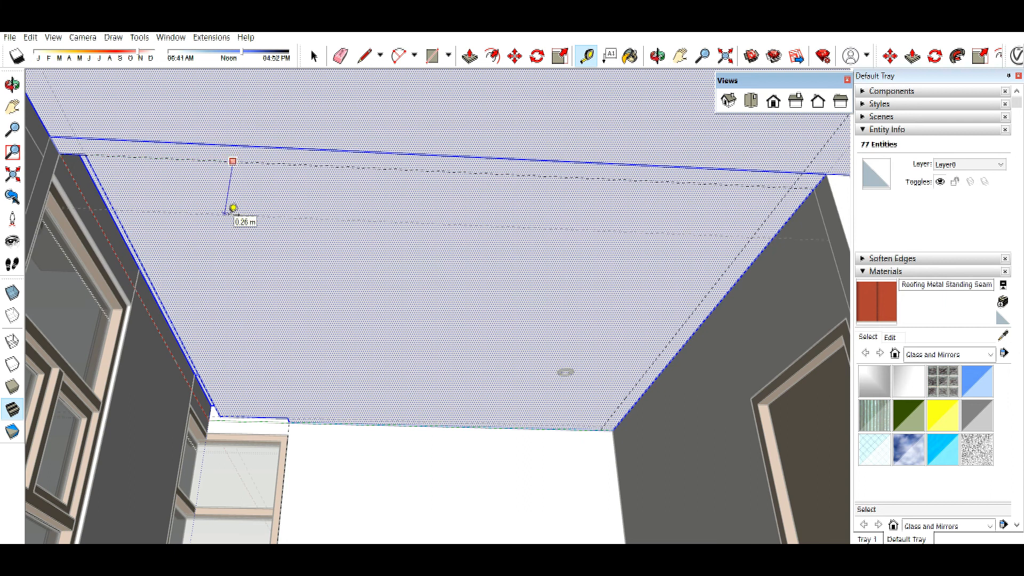
- Draw lines along the guides to outline a border strip around the remaining three sides of the ceiling panel
{"action": "key", "text": "space"}
{"action": "left_click", "coordinate": [318, 227]}
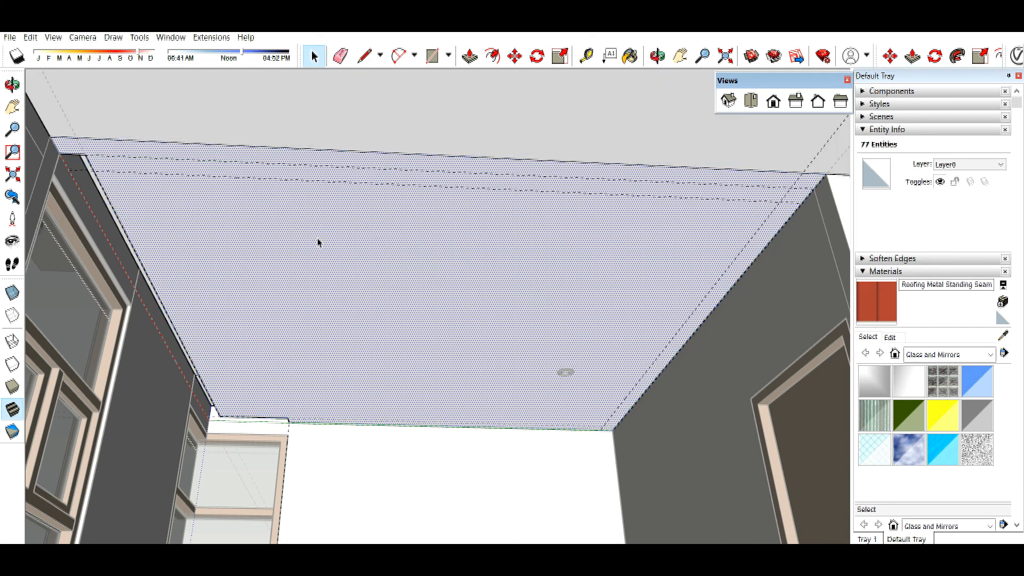
{"action": "key", "text": "l"}
{"action": "left_click", "coordinate": [288, 417]}
{"action": "left_click", "coordinate": [605, 425]}
{"action": "left_click", "coordinate": [780, 200]}
{"action": "left_click", "coordinate": [104, 171]}
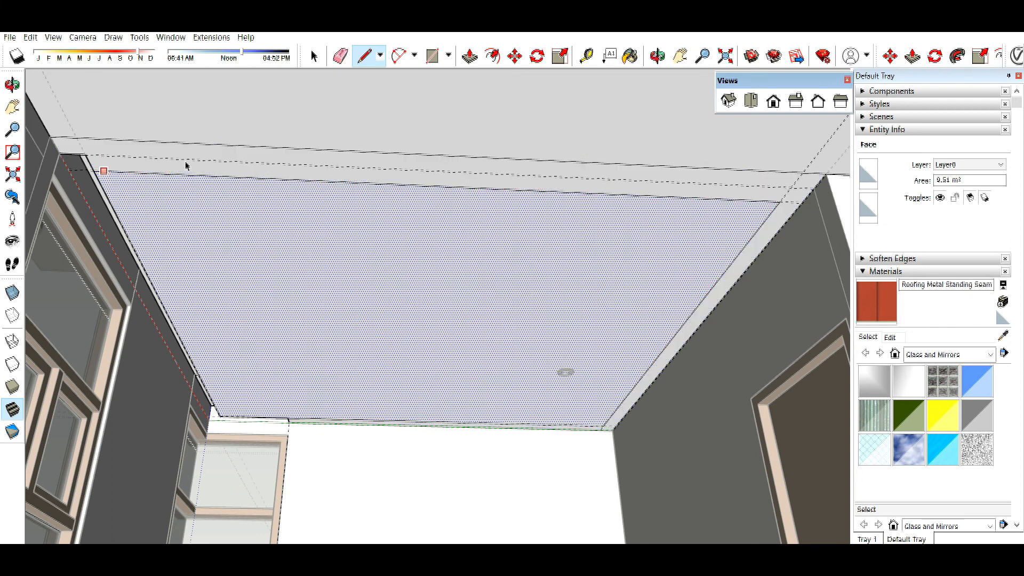
{"action": "key", "text": "space"}
{"action": "key", "text": "l"}
{"action": "key", "text": "space"}
- Push the border strip up 0.12 m into the ceiling and leave the ceiling group
{"action": "left_click", "coordinate": [739, 277]}
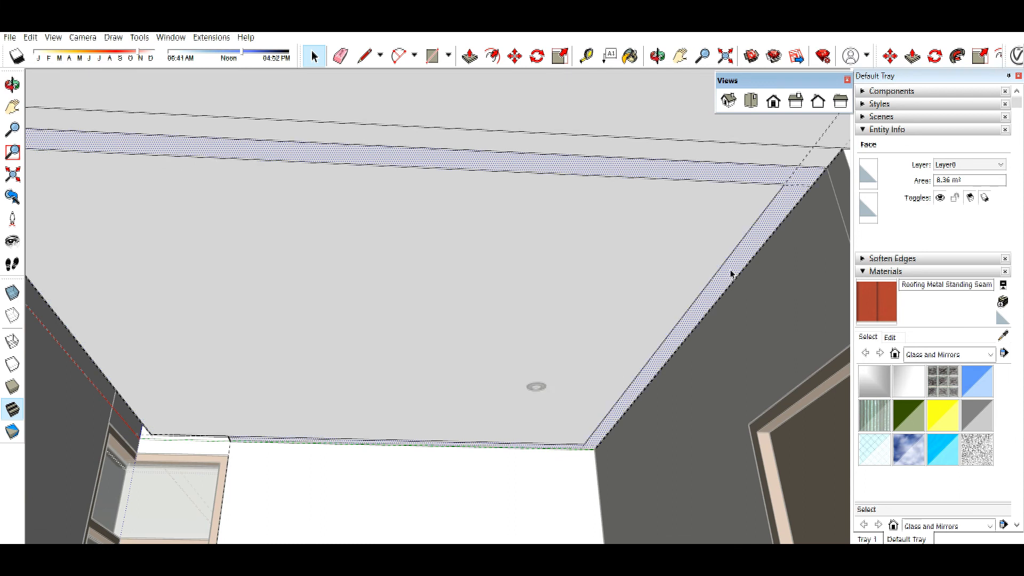
{"action": "scroll", "coordinate": [738, 276], "scroll_direction": "up", "scroll_amount": 3}
{"action": "key", "text": "p"}
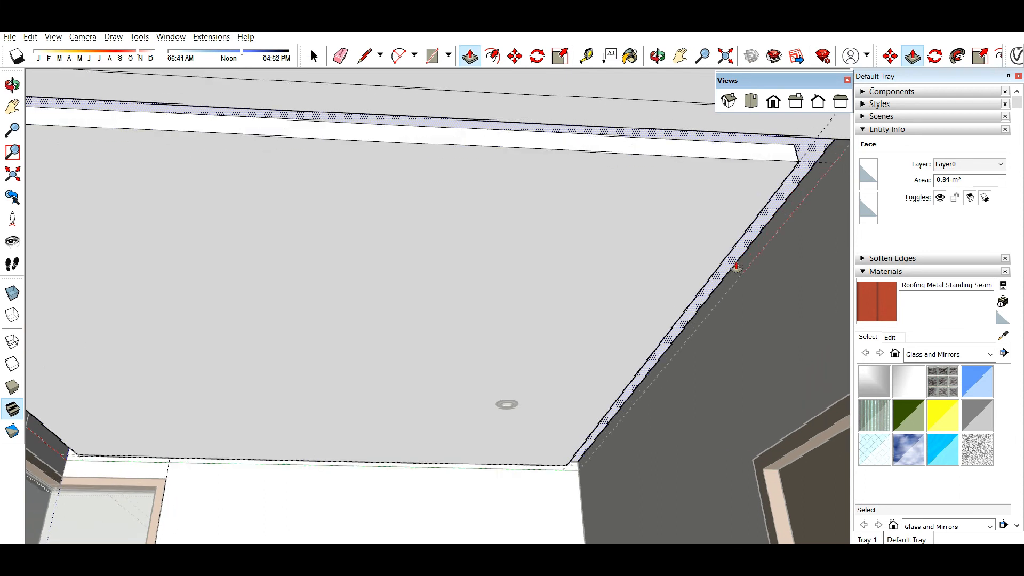
{"action": "double_click", "coordinate": [736, 267]}
{"action": "key", "text": "space"}
{"action": "scroll", "coordinate": [736, 271], "scroll_direction": "down", "scroll_amount": 1}
{"action": "left_click", "coordinate": [752, 275]}
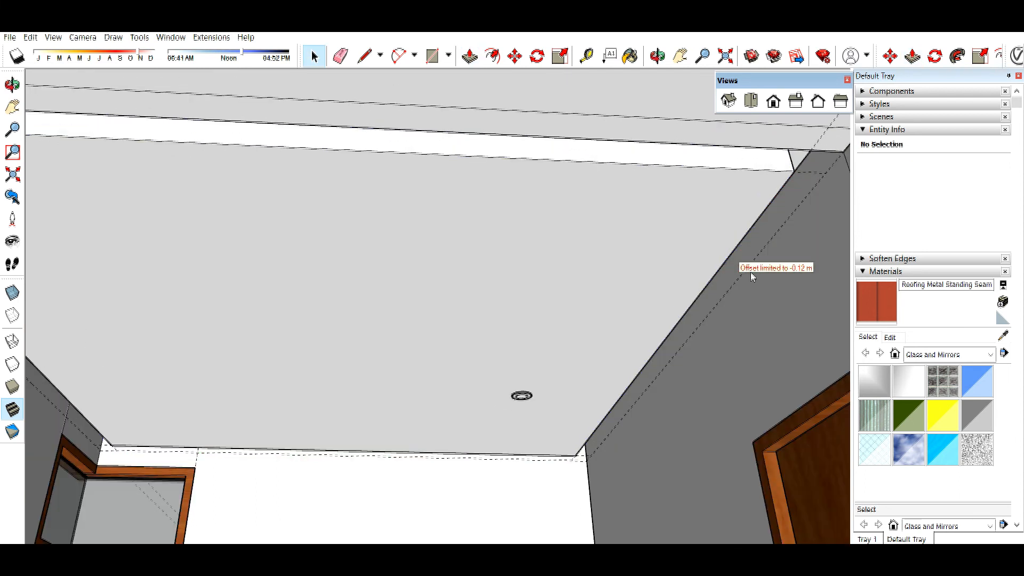
- Place four guides on the central ceiling panel, one inset from each of its sides
{"action": "scroll", "coordinate": [621, 319], "scroll_direction": "down", "scroll_amount": 4}
{"action": "scroll", "coordinate": [620, 318], "scroll_direction": "up", "scroll_amount": 1}
{"action": "middle_click_drag", "start_coordinate": [622, 306], "coordinate": [619, 254]}
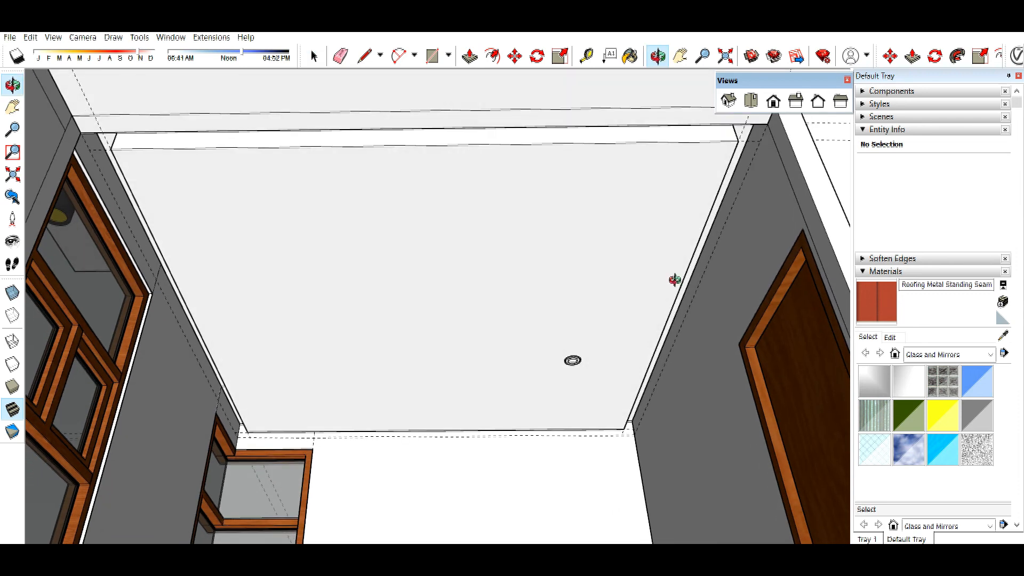
{"action": "scroll", "coordinate": [537, 349], "scroll_direction": "up", "scroll_amount": 1}
{"action": "middle_click_drag", "start_coordinate": [536, 349], "coordinate": [500, 368]}
{"action": "middle_click_drag", "start_coordinate": [529, 328], "coordinate": [510, 359]}
{"action": "key", "text": "t"}
{"action": "left_click", "coordinate": [180, 276]}
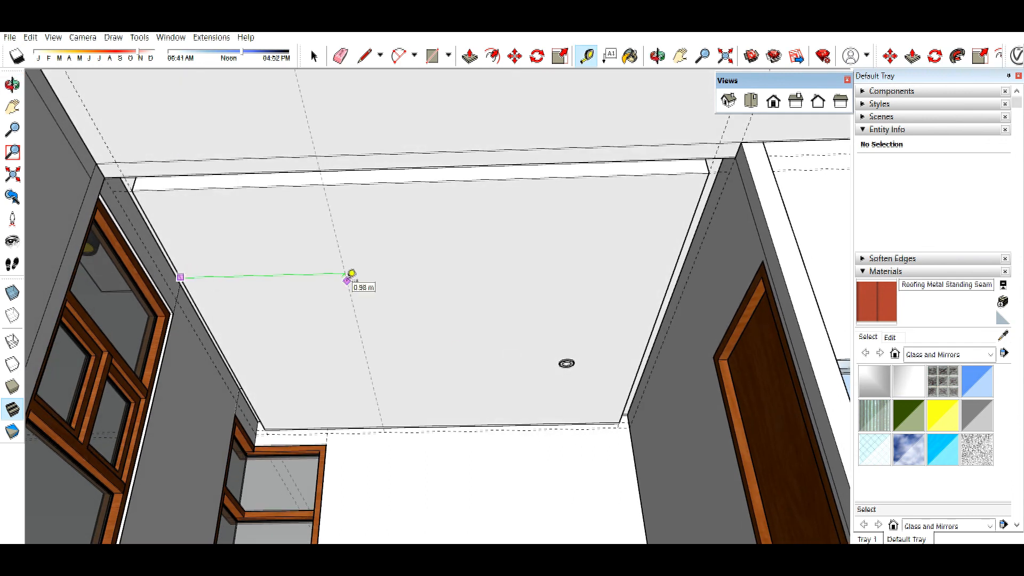
{"action": "left_click", "coordinate": [351, 274]}
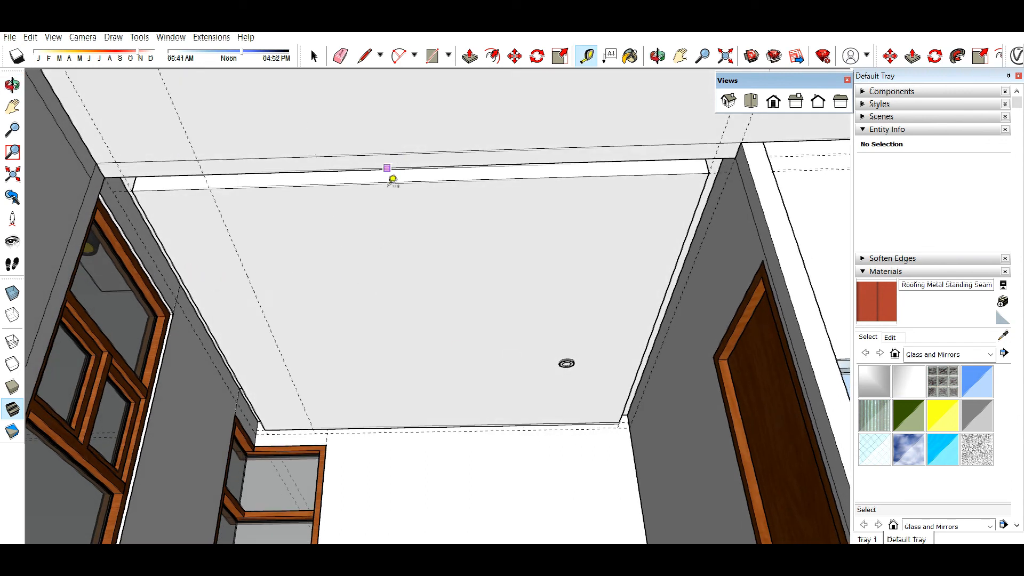
{"action": "left_click", "coordinate": [396, 181]}
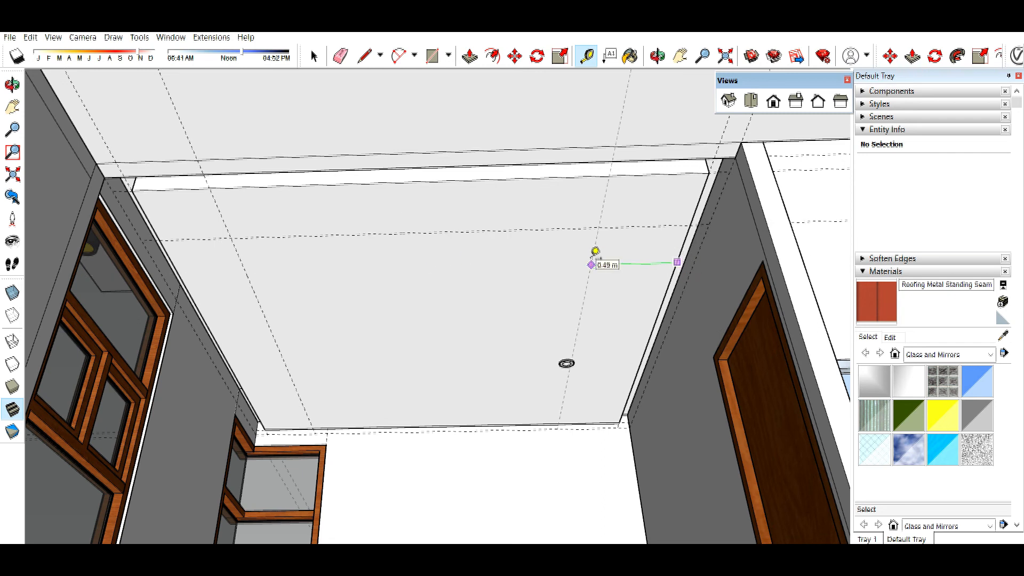
{"action": "left_click", "coordinate": [602, 252]}
{"action": "left_click", "coordinate": [451, 422]}
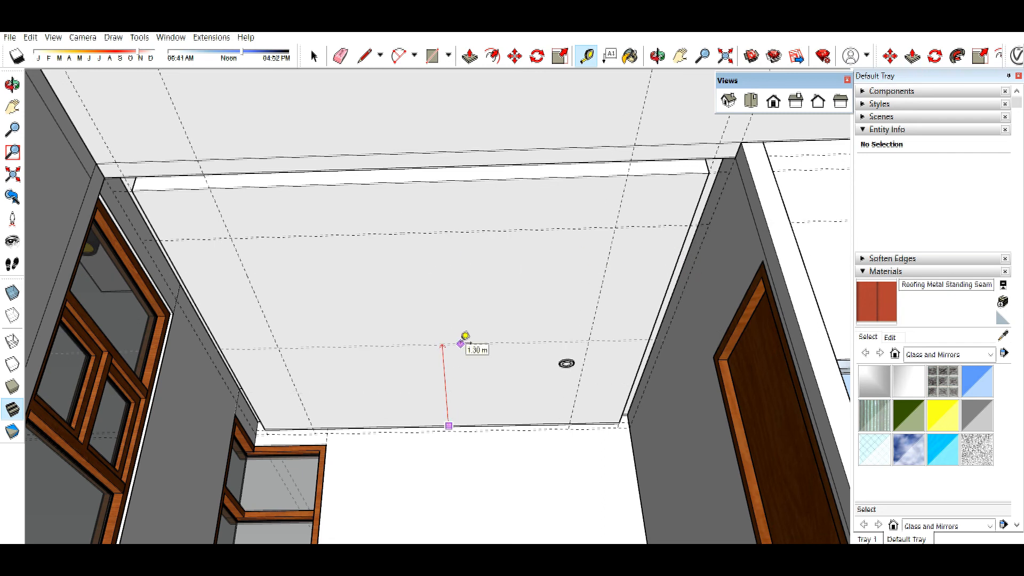
- Draw a rectangle on the central ceiling panel, between the four inset guides' intersections, inside the ceiling group and leave the group
{"action": "key", "text": "space"}
{"action": "triple_click", "coordinate": [359, 297]}
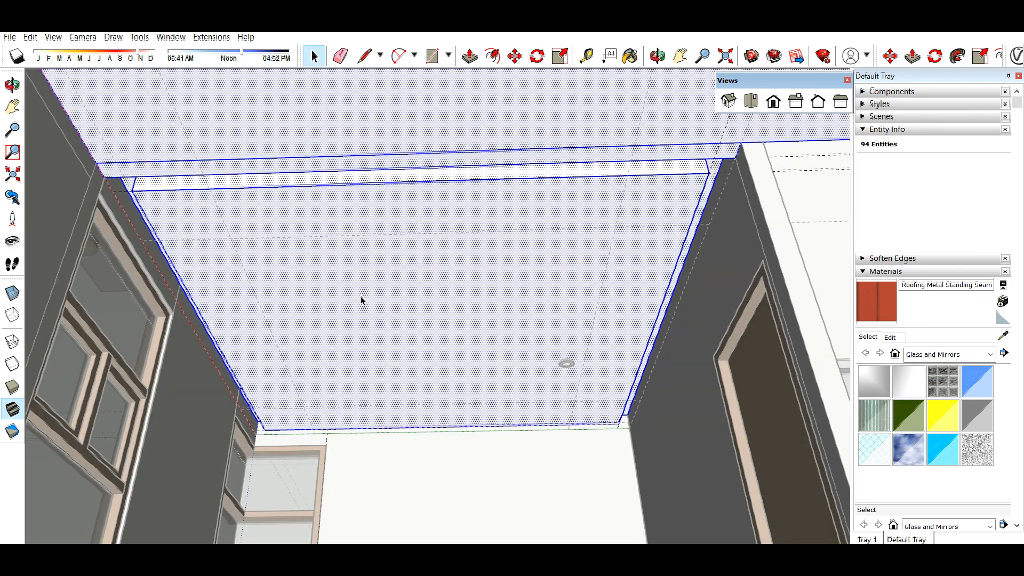
{"action": "key", "text": "r"}
{"action": "left_click", "coordinate": [231, 238]}
{"action": "left_click", "coordinate": [575, 401]}
{"action": "key", "text": "space"}
{"action": "left_click", "coordinate": [473, 360]}
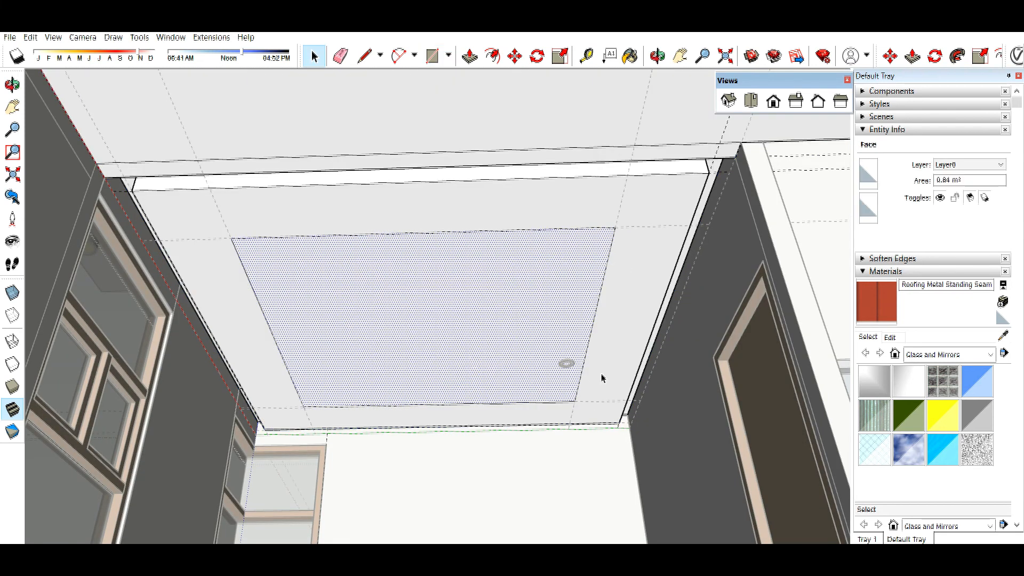
{"action": "left_click", "coordinate": [656, 358]}
- Place four more guides midway between the inner rectangle and the central panel's outer edges, one on each side
{"action": "key", "text": "t"}
{"action": "left_click", "coordinate": [606, 266]}
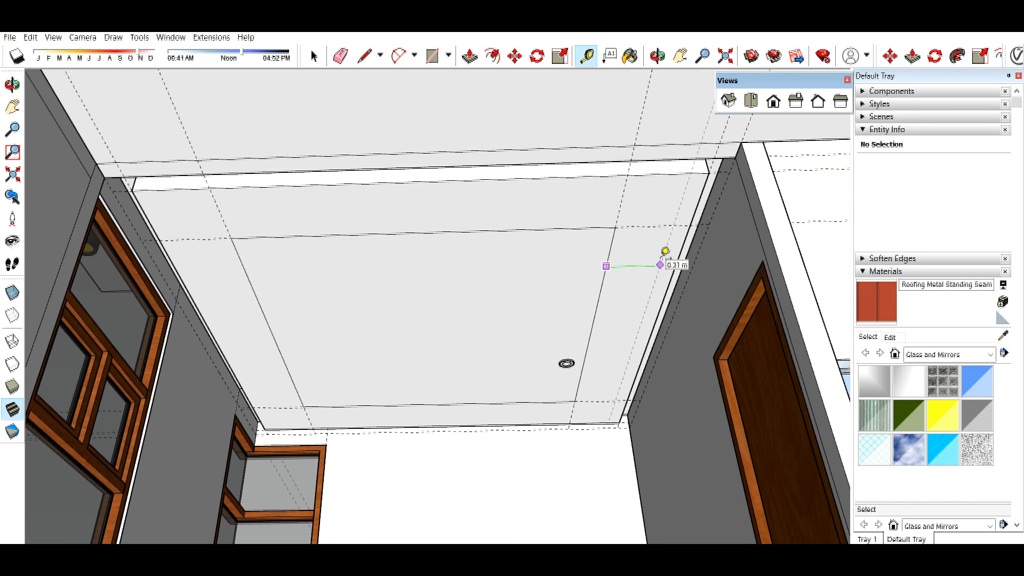
{"action": "left_click", "coordinate": [664, 253]}
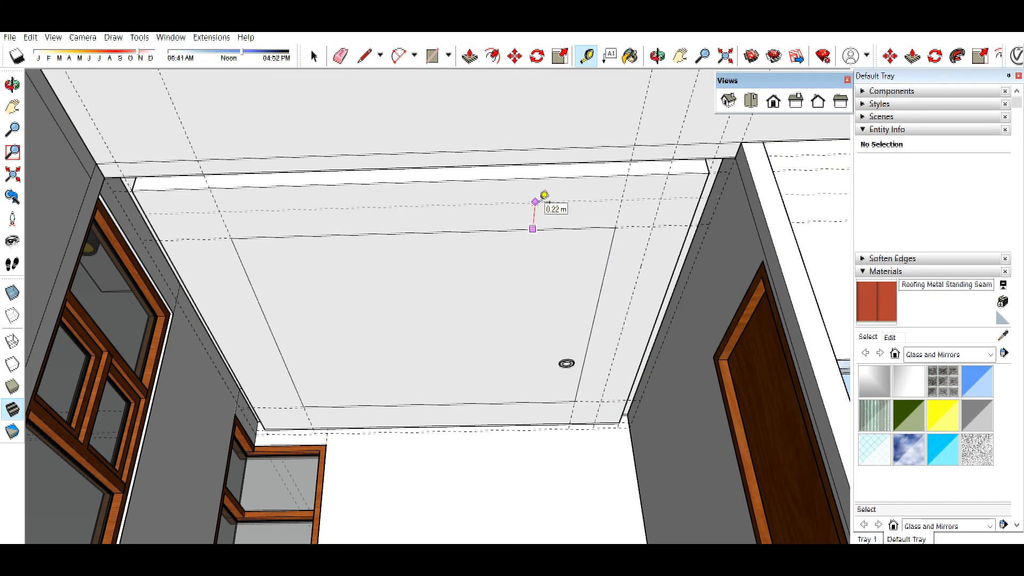
{"action": "left_click", "coordinate": [544, 195]}
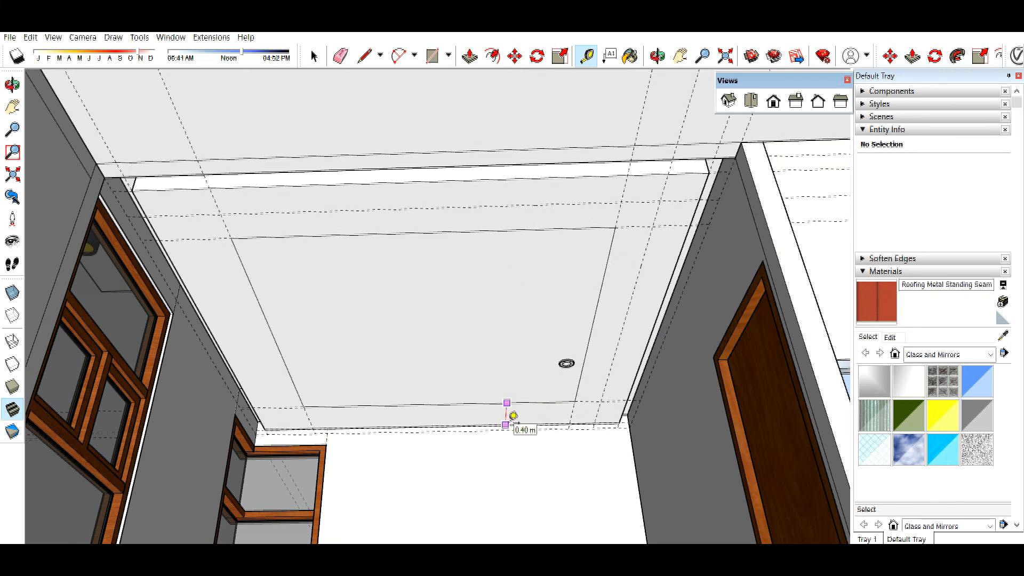
{"action": "left_click", "coordinate": [512, 417]}
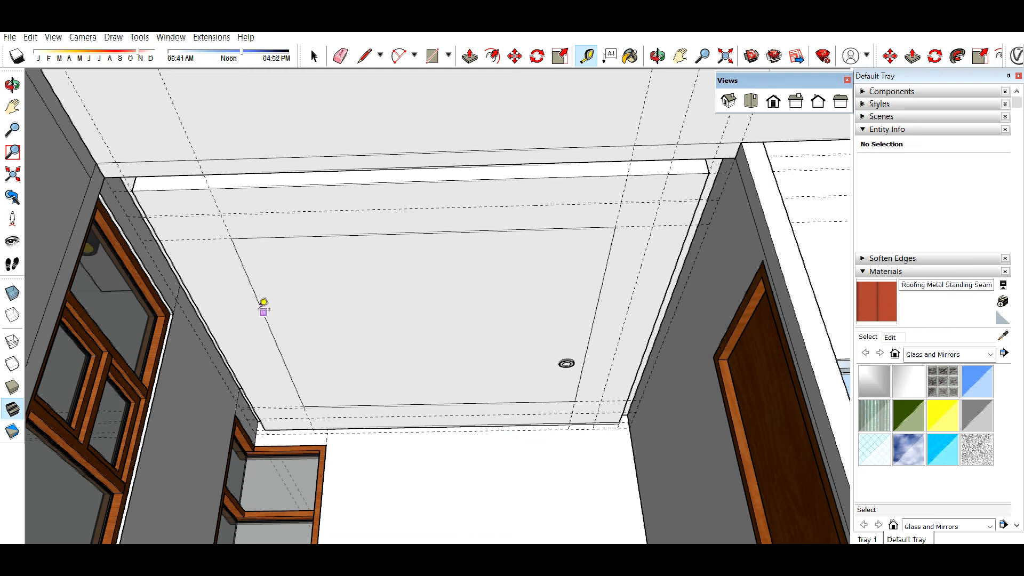
{"action": "left_click", "coordinate": [235, 305]}
- Reopen the ceiling group and push the inner rectangle up into the ceiling to form a central recess
{"action": "key", "text": "space"}
{"action": "left_click", "coordinate": [450, 304]}
{"action": "double_click", "coordinate": [460, 334]}
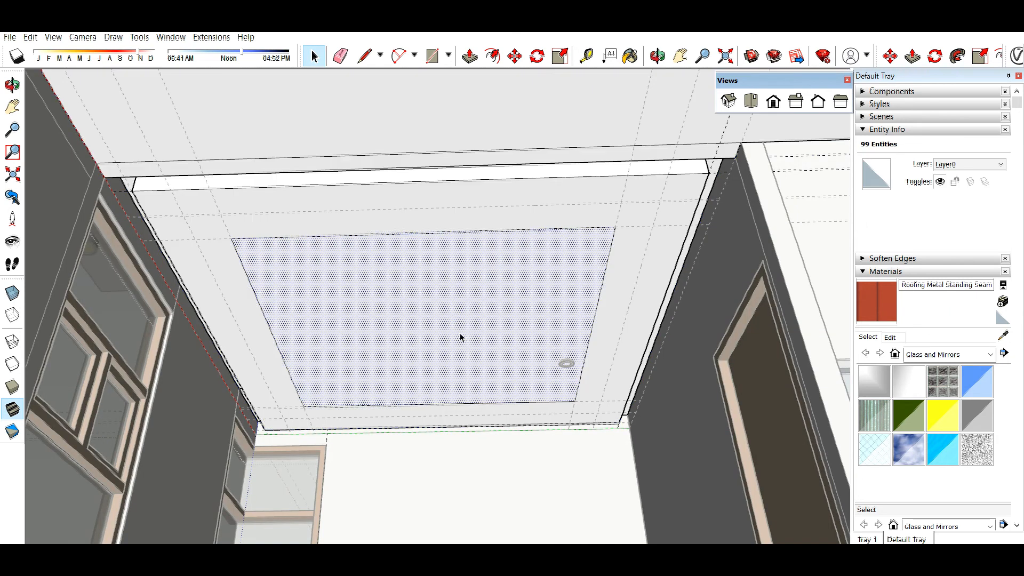
{"action": "key", "text": "p"}
{"action": "left_click", "coordinate": [459, 335]}
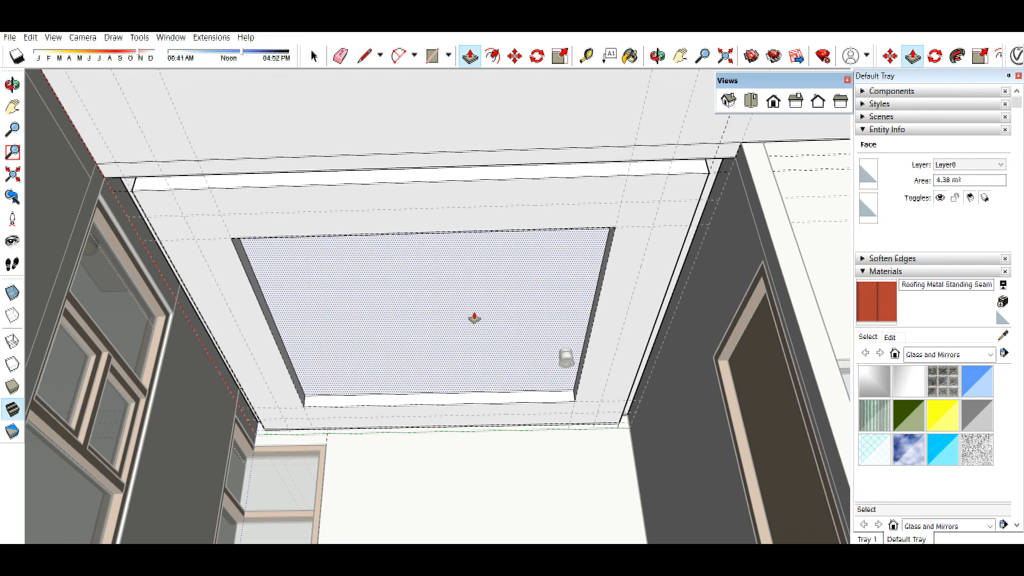
{"action": "scroll", "coordinate": [457, 329], "scroll_direction": "up", "scroll_amount": 2}
{"action": "key", "text": "Return"}
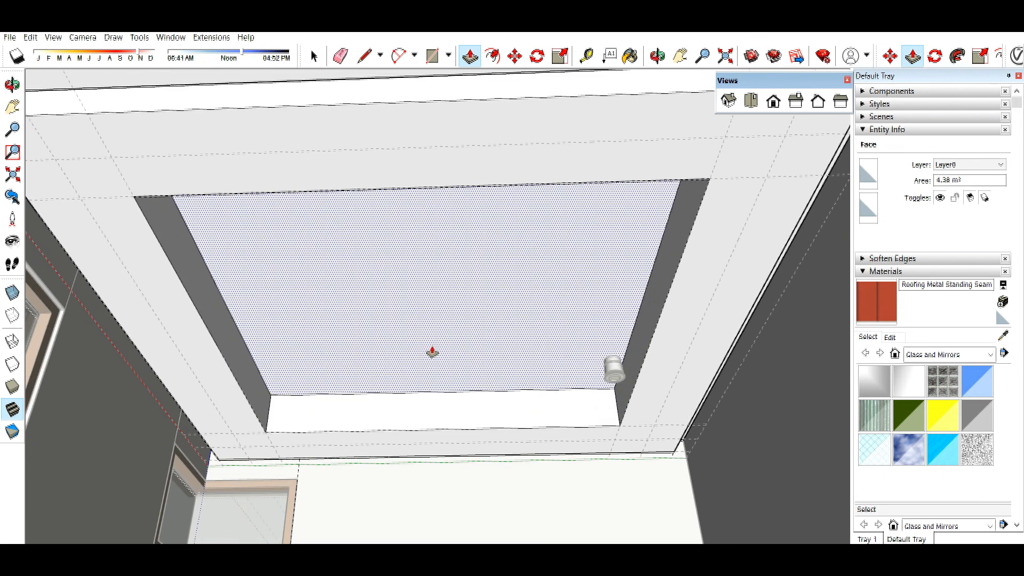
- Make the central ceiling recess shallower and leave the ceiling group
{"action": "left_click", "coordinate": [432, 352]}
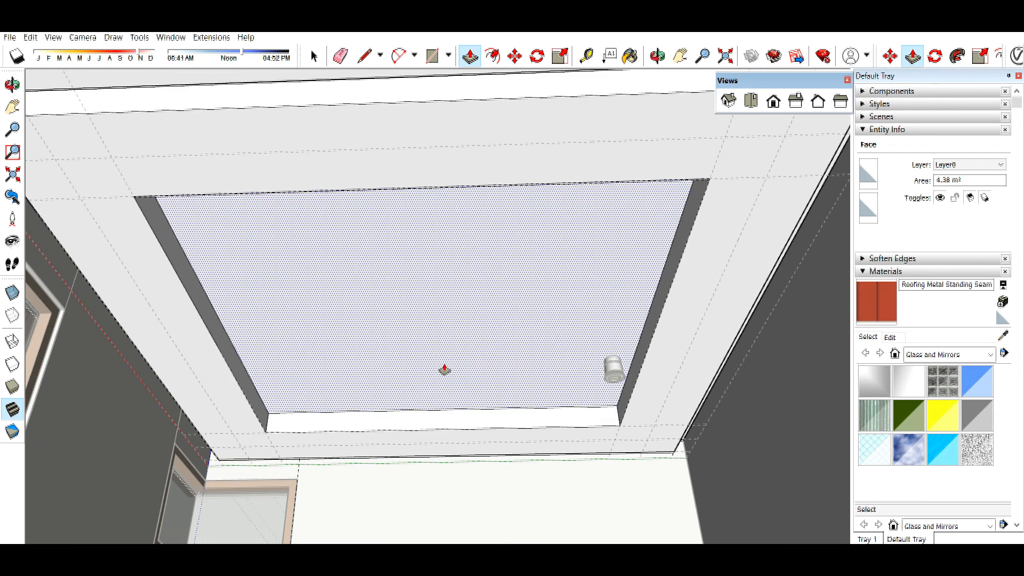
{"action": "key", "text": "Return"}
{"action": "left_click", "coordinate": [445, 367]}
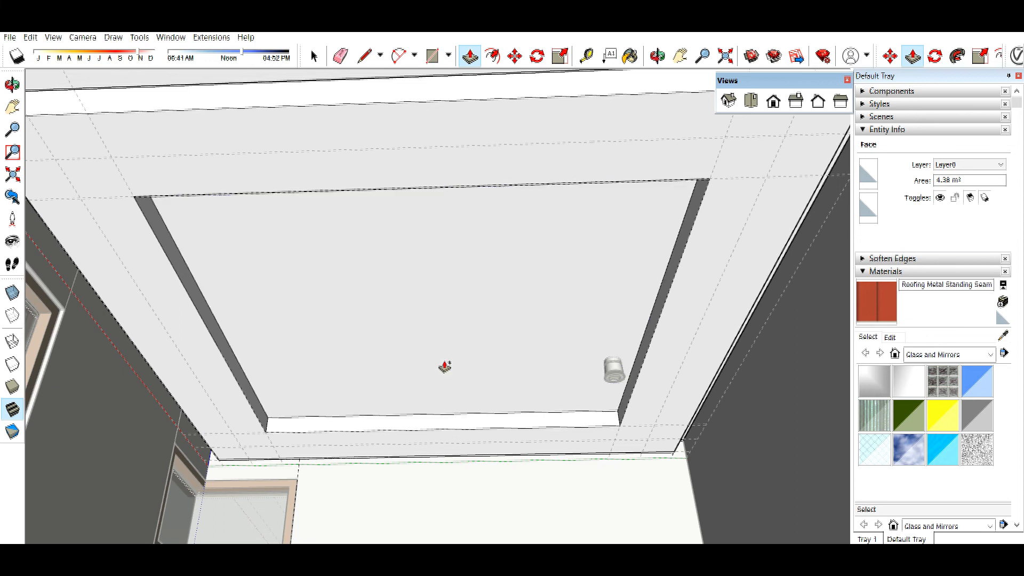
{"action": "key", "text": "space"}
{"action": "key", "text": "Escape"}
- Choose Color E01 from the Colors material collection as the paint material
{"action": "scroll", "coordinate": [298, 412], "scroll_direction": "down", "scroll_amount": 2}
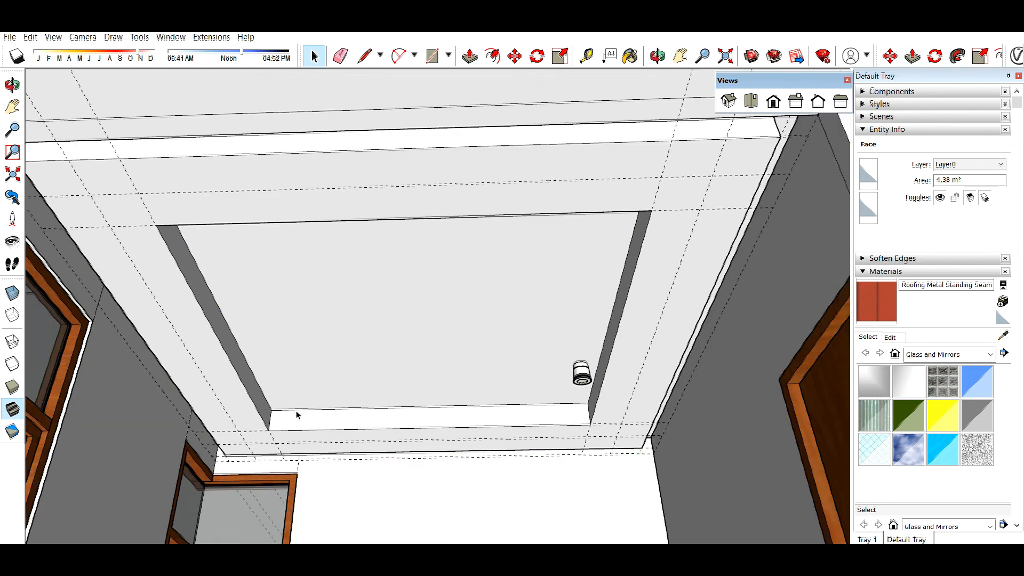
{"action": "scroll", "coordinate": [538, 376], "scroll_direction": "up", "scroll_amount": 2}
{"action": "scroll", "coordinate": [368, 394], "scroll_direction": "down", "scroll_amount": 3}
{"action": "scroll", "coordinate": [627, 371], "scroll_direction": "up", "scroll_amount": 1}
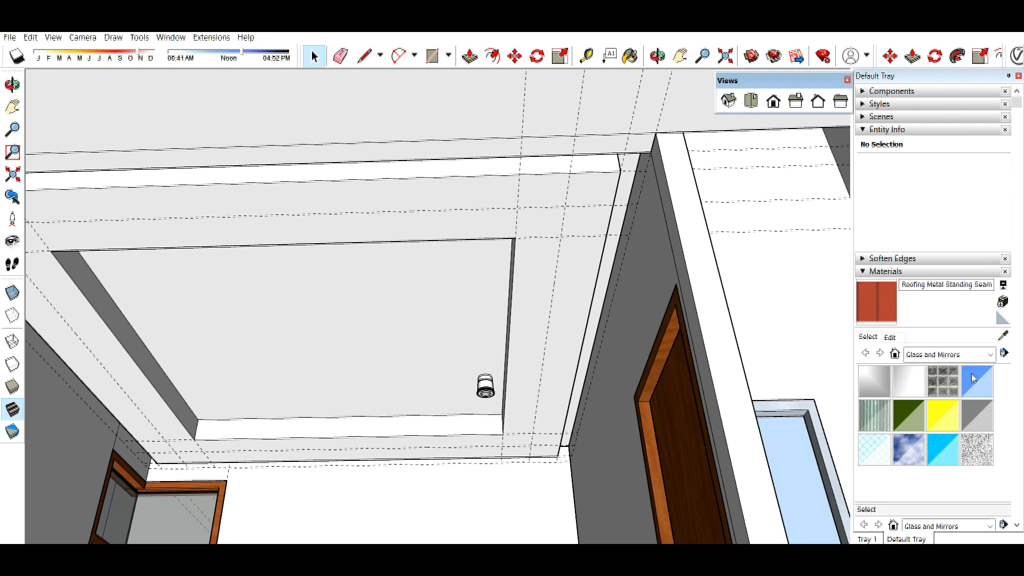
{"action": "left_click", "coordinate": [990, 354]}
{"action": "left_click", "coordinate": [953, 399]}
{"action": "scroll", "coordinate": [941, 418], "scroll_direction": "down", "scroll_amount": 5}
{"action": "left_click", "coordinate": [873, 397]}
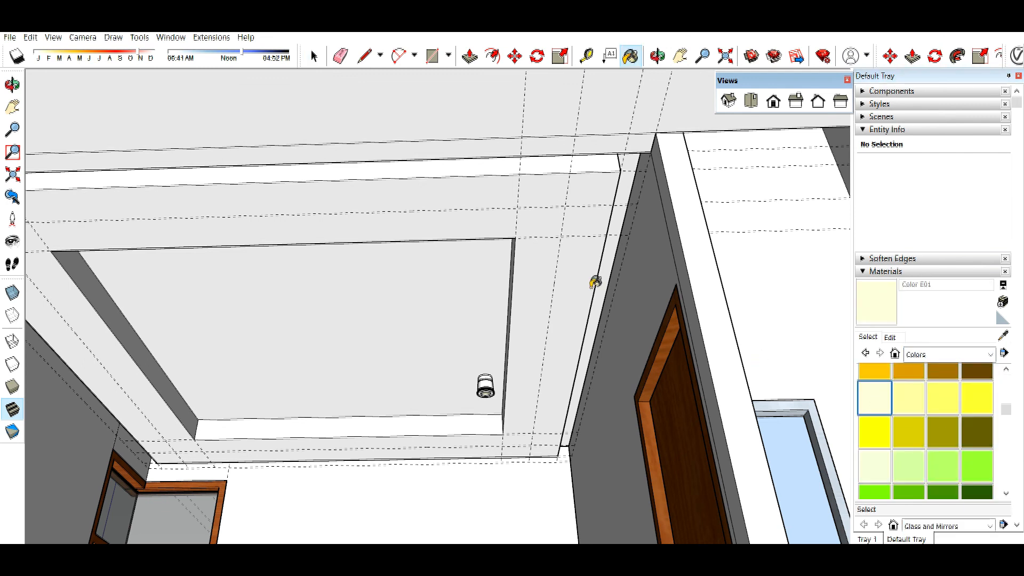
- Paint the recessed faces of the cove around the ceiling panel with Color E01
{"action": "scroll", "coordinate": [641, 155], "scroll_direction": "up", "scroll_amount": 3}
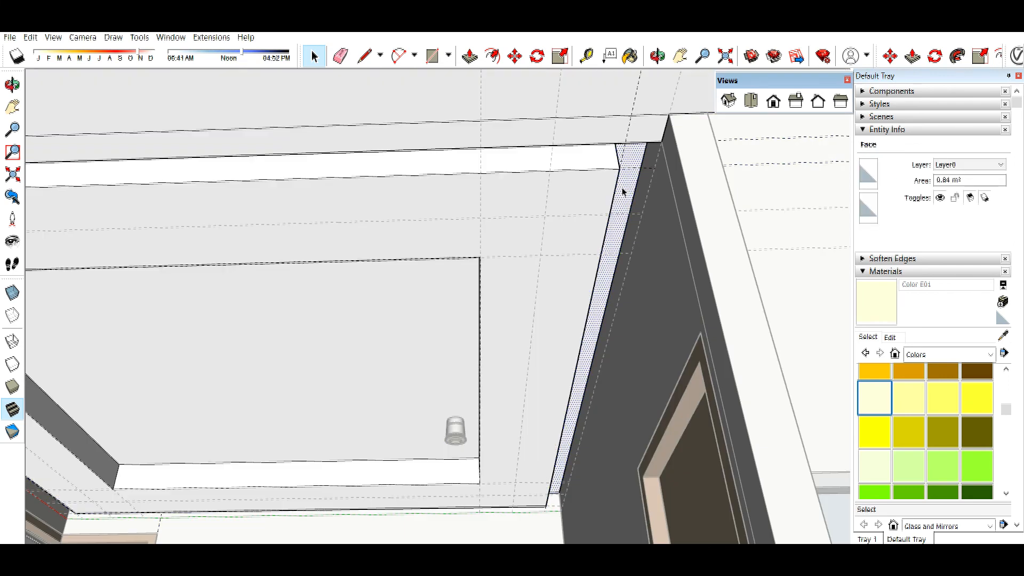
{"action": "key", "text": "b"}
{"action": "scroll", "coordinate": [847, 208], "scroll_direction": "down", "scroll_amount": 3}
{"action": "middle_click_drag", "start_coordinate": [433, 318], "coordinate": [482, 322]}
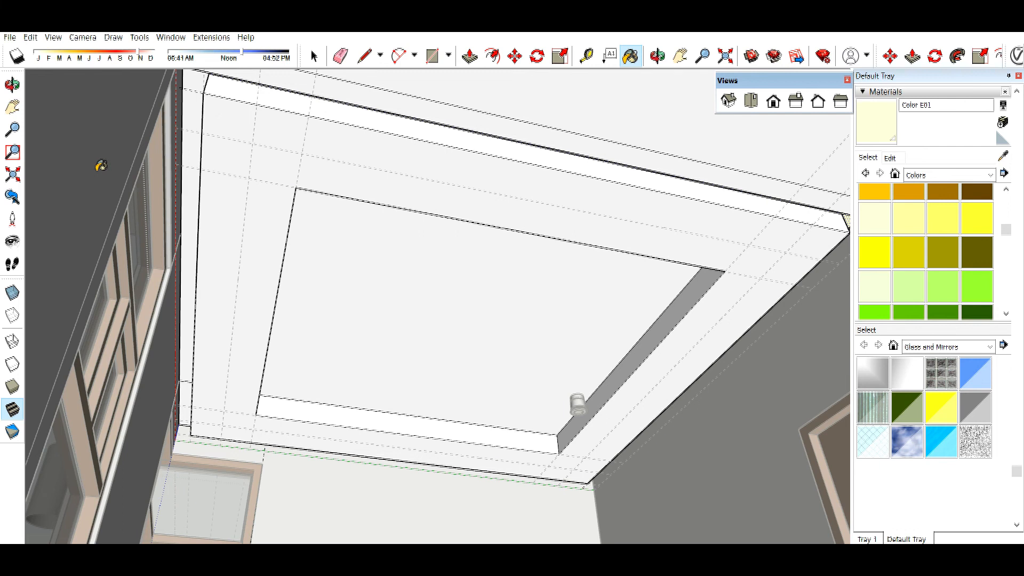
{"action": "scroll", "coordinate": [192, 331], "scroll_direction": "down", "scroll_amount": 1}
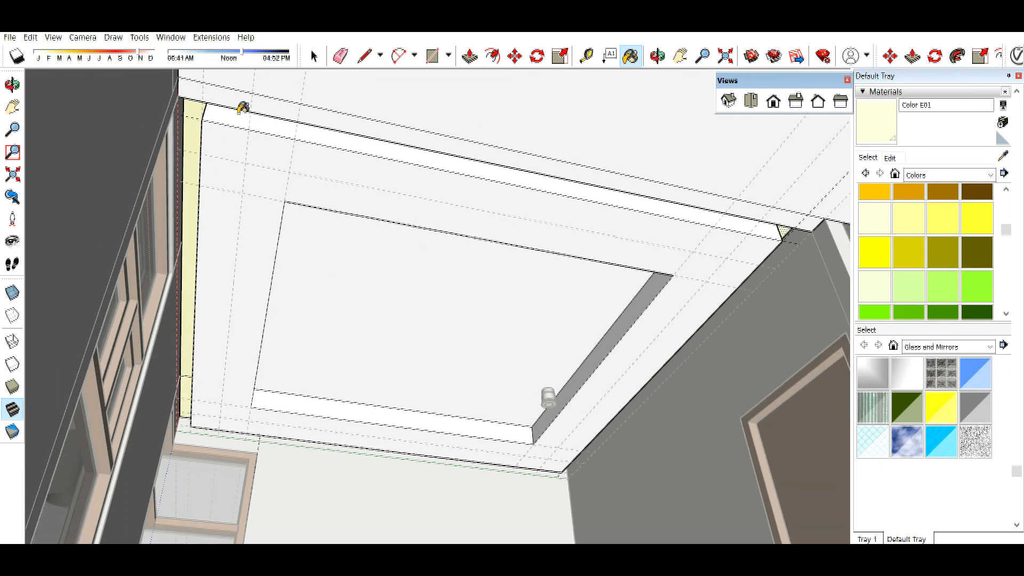
{"action": "scroll", "coordinate": [243, 108], "scroll_direction": "up", "scroll_amount": 3}
{"action": "middle_click_drag", "start_coordinate": [267, 110], "coordinate": [154, 80]}
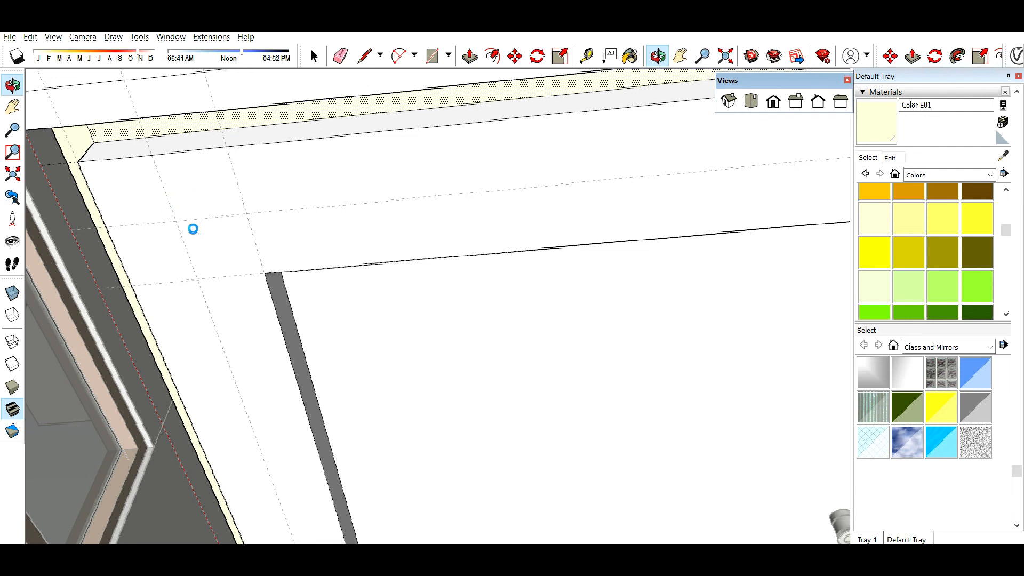
- Move the downlight out of the central recess onto the border strip at the nearby door-side corner
{"action": "mouse_move", "coordinate": [613, 352]}
{"action": "middle_mouse_down"}
{"action": "mouse_move", "coordinate": [639, 356]}
{"action": "mouse_move", "coordinate": [382, 359]}
{"action": "mouse_move", "coordinate": [432, 457]}
{"action": "mouse_move", "coordinate": [517, 466]}
{"action": "mouse_move", "coordinate": [783, 448]}
{"action": "mouse_move", "coordinate": [616, 434]}
{"action": "mouse_move", "coordinate": [744, 434]}
{"action": "mouse_move", "coordinate": [710, 327]}
{"action": "mouse_move", "coordinate": [413, 382]}
{"action": "mouse_move", "coordinate": [586, 308]}
{"action": "mouse_move", "coordinate": [676, 331]}
{"action": "mouse_move", "coordinate": [617, 352]}
{"action": "middle_mouse_up"}
{"action": "scroll", "coordinate": [649, 345], "scroll_direction": "up", "scroll_amount": 4}
{"action": "left_click", "coordinate": [539, 292]}
{"action": "key", "text": "m"}
{"action": "scroll", "coordinate": [546, 292], "scroll_direction": "up", "scroll_amount": 2}
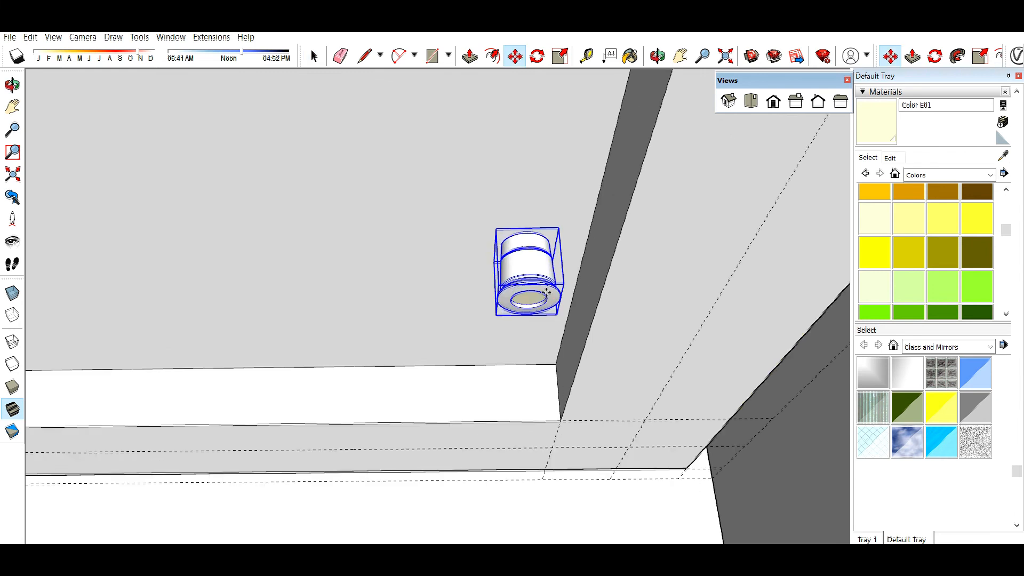
{"action": "left_click", "coordinate": [534, 281]}
{"action": "left_click", "coordinate": [646, 416]}
- Centre the downlight on the intersection of the two mid-border guides at the door-side corner
{"action": "scroll", "coordinate": [680, 427], "scroll_direction": "up", "scroll_amount": 2}
{"action": "mouse_move", "coordinate": [681, 421]}
{"action": "middle_mouse_down"}
{"action": "mouse_move", "coordinate": [662, 311]}
{"action": "mouse_move", "coordinate": [690, 221]}
{"action": "mouse_move", "coordinate": [677, 235]}
{"action": "mouse_move", "coordinate": [662, 454]}
{"action": "mouse_move", "coordinate": [648, 494]}
{"action": "mouse_move", "coordinate": [626, 441]}
{"action": "middle_mouse_up"}
{"action": "scroll", "coordinate": [591, 366], "scroll_direction": "up", "scroll_amount": 3}
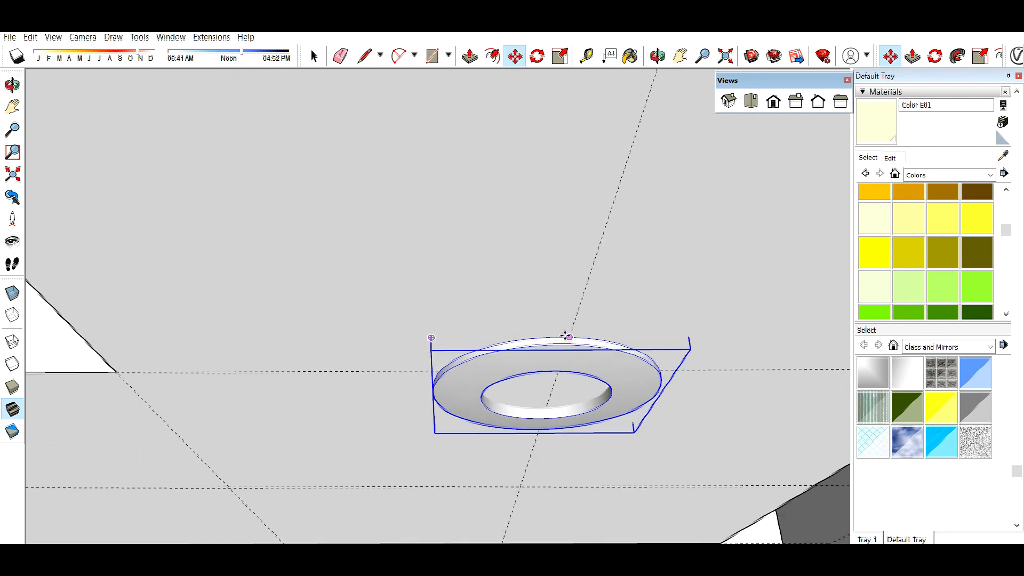
{"action": "middle_click_drag", "start_coordinate": [567, 336], "coordinate": [466, 379]}
{"action": "left_click", "coordinate": [616, 266]}
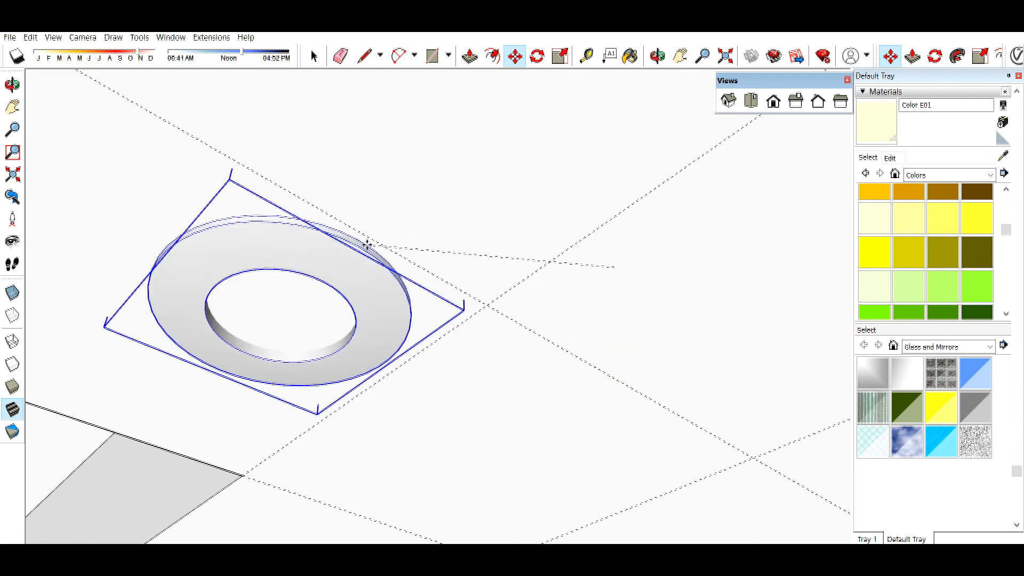
{"action": "scroll", "coordinate": [366, 246], "scroll_direction": "down", "scroll_amount": 1}
{"action": "key", "text": "Escape"}
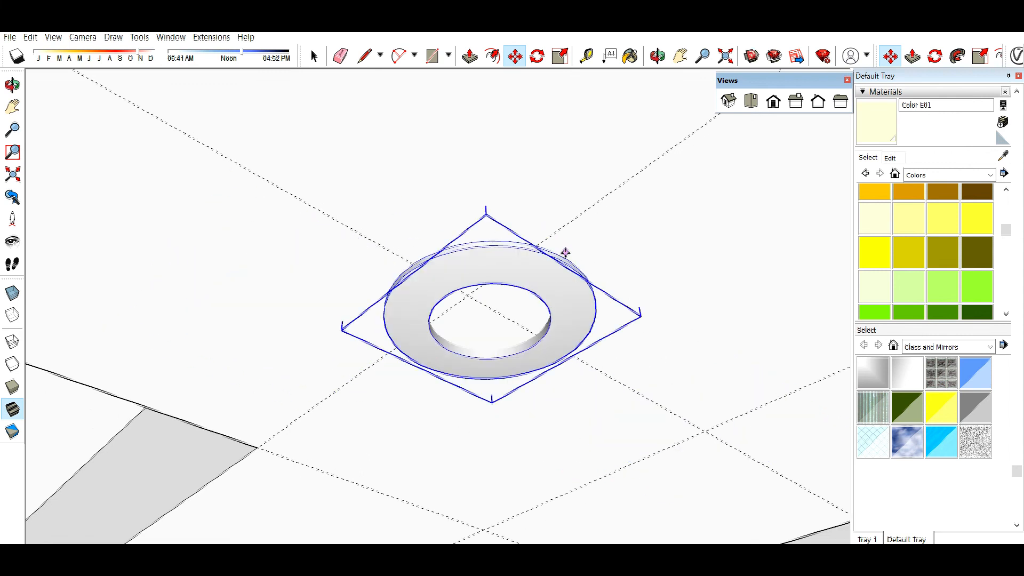
{"action": "left_click", "coordinate": [567, 258]}
{"action": "left_click", "coordinate": [777, 399]}
- Copy the corner downlight along the door-side guide to the mid-border guide intersection at the opposite end
{"action": "middle_click_drag", "start_coordinate": [583, 373], "coordinate": [469, 425]}
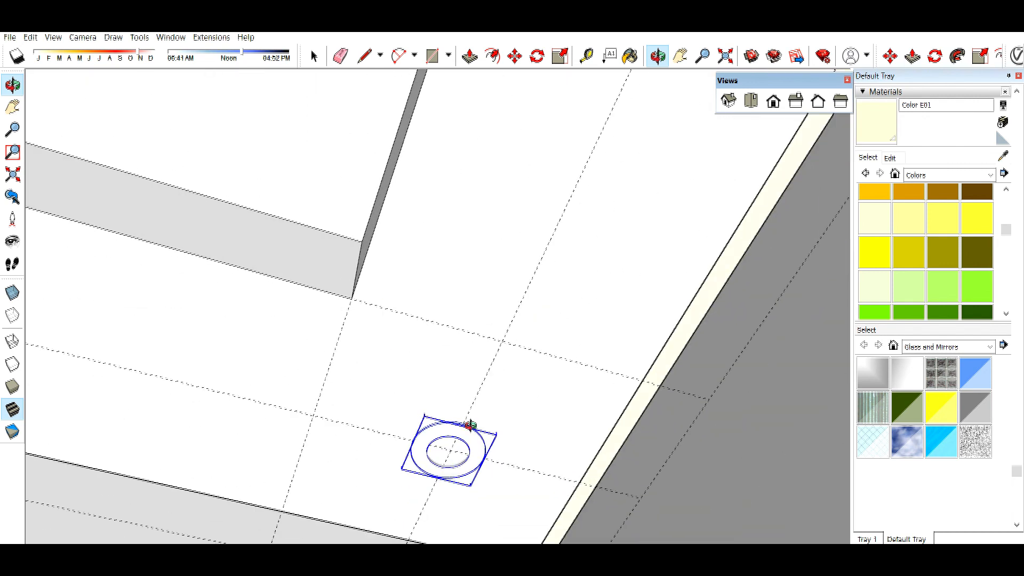
{"action": "middle_click_drag", "start_coordinate": [534, 299], "coordinate": [434, 405]}
{"action": "scroll", "coordinate": [435, 395], "scroll_direction": "up", "scroll_amount": 5}
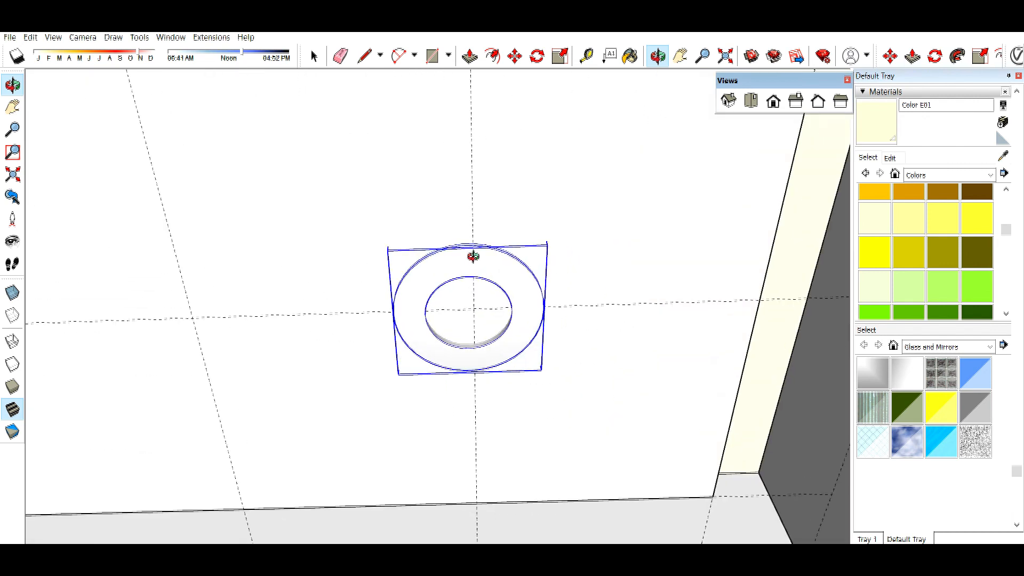
{"action": "scroll", "coordinate": [486, 154], "scroll_direction": "up", "scroll_amount": 2}
{"action": "key", "text": "m"}
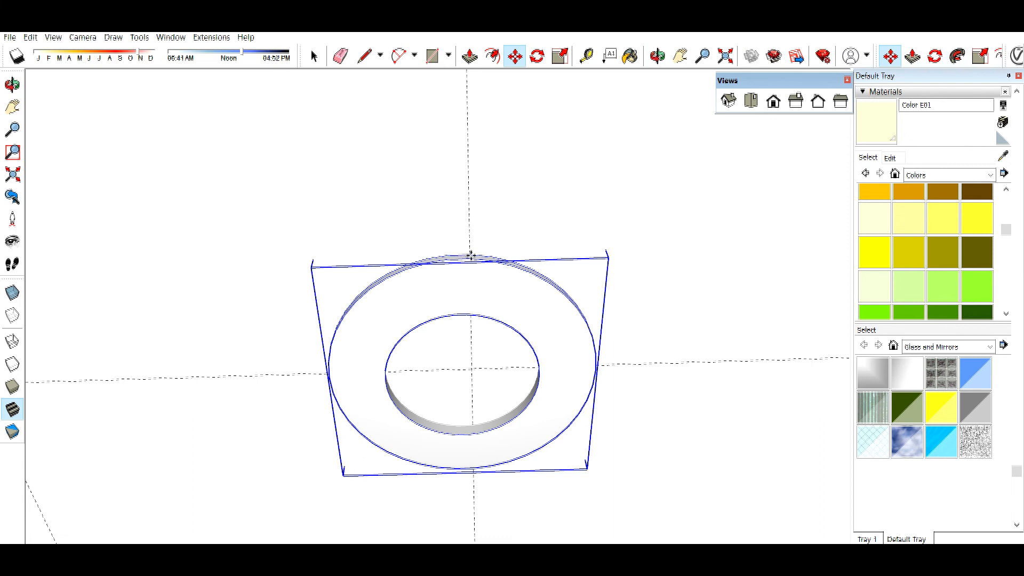
{"action": "left_click", "coordinate": [462, 255]}
{"action": "middle_click_drag", "start_coordinate": [603, 329], "coordinate": [590, 411]}
{"action": "middle_click_drag", "start_coordinate": [681, 366], "coordinate": [701, 380]}
{"action": "scroll", "coordinate": [667, 412], "scroll_direction": "down", "scroll_amount": 2}
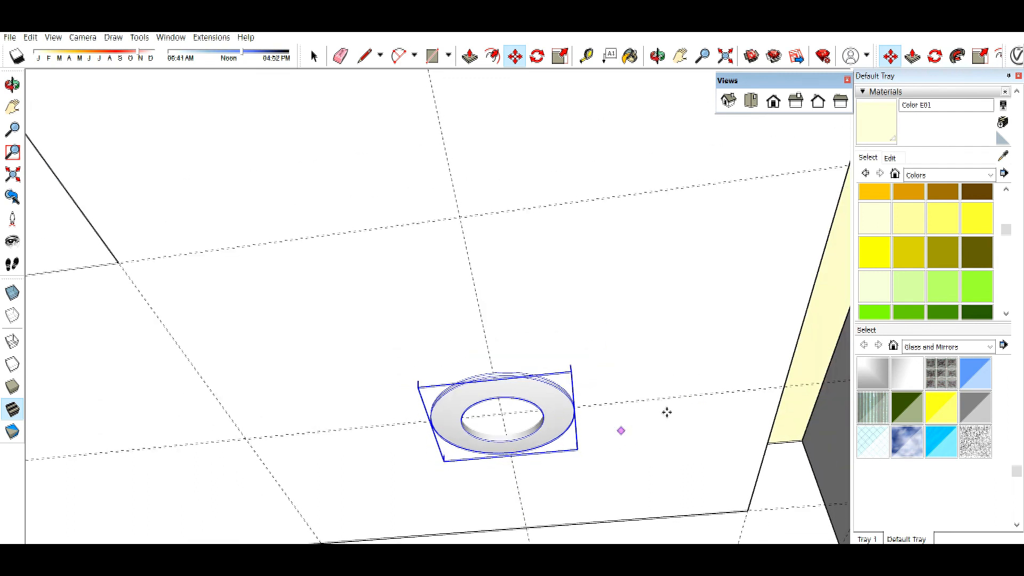
{"action": "left_click", "coordinate": [784, 388]}
{"action": "scroll", "coordinate": [635, 462], "scroll_direction": "down", "scroll_amount": 8}
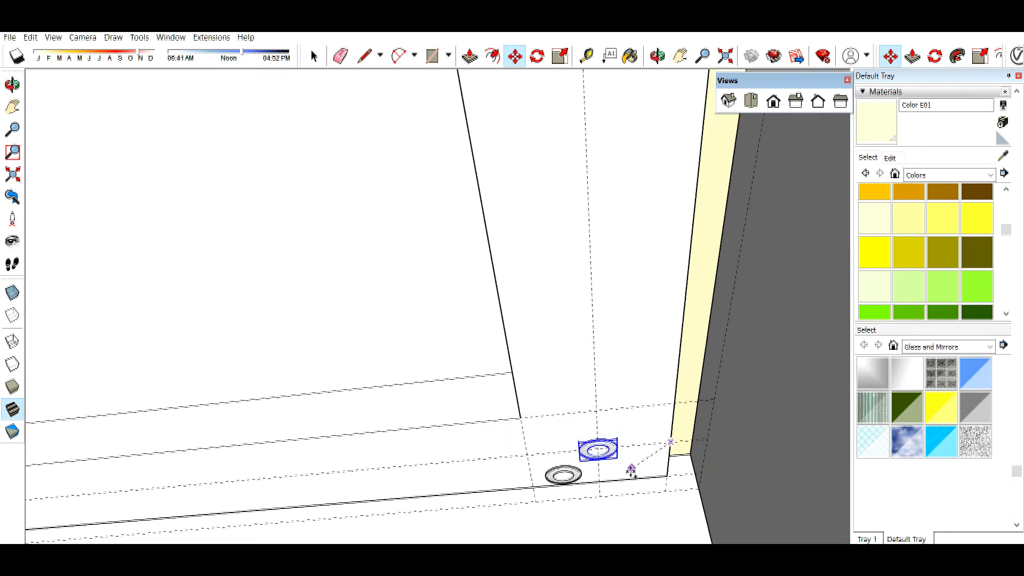
{"action": "scroll", "coordinate": [624, 473], "scroll_direction": "up", "scroll_amount": 1}
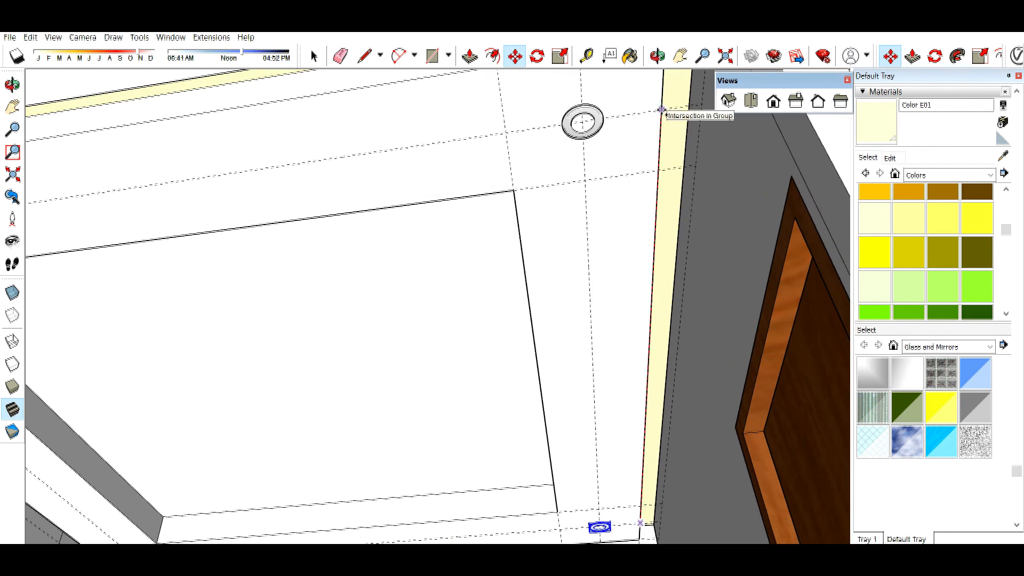
{"action": "left_click", "coordinate": [662, 109]}
- Copy the two door-side downlights across to the matching guide intersections on the window side
{"action": "scroll", "coordinate": [574, 499], "scroll_direction": "up", "scroll_amount": 2}
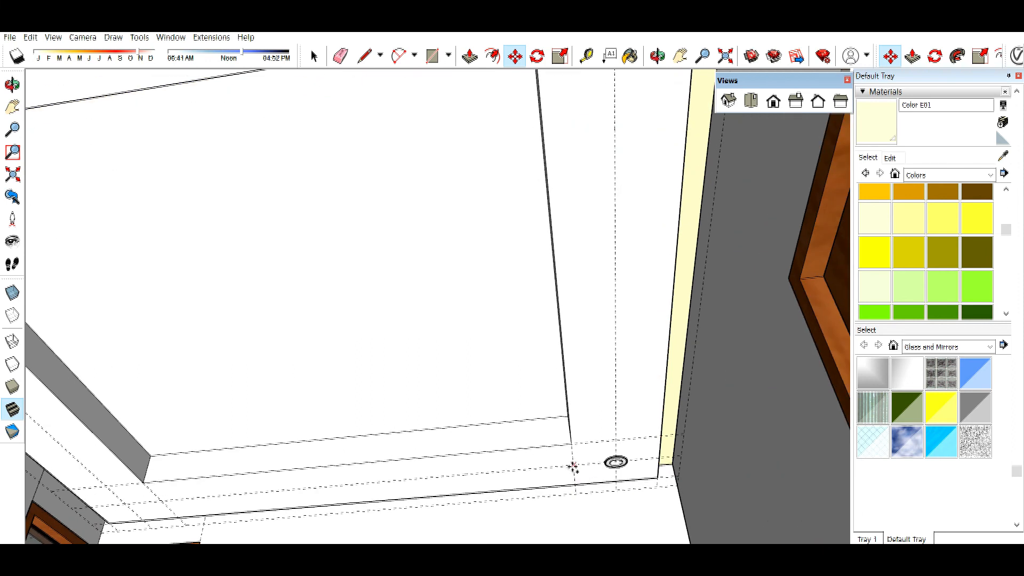
{"action": "scroll", "coordinate": [596, 463], "scroll_direction": "down", "scroll_amount": 2}
{"action": "left_click", "coordinate": [555, 151]}
{"action": "scroll", "coordinate": [691, 151], "scroll_direction": "down", "scroll_amount": 1}
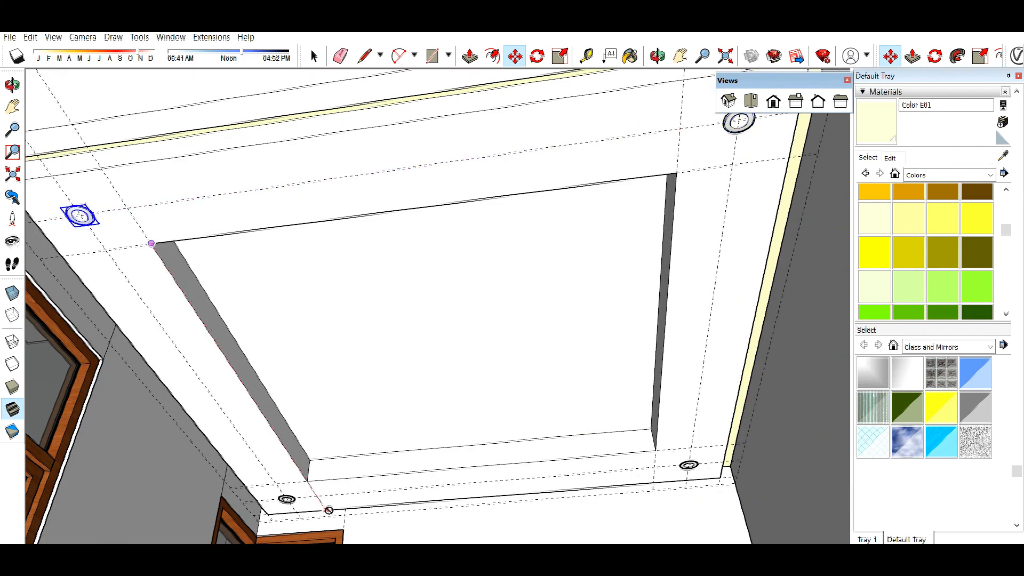
{"action": "scroll", "coordinate": [256, 423], "scroll_direction": "down", "scroll_amount": 3}
- Inside the ceiling group, draw a circle around the guide intersection within one door-side downlight's ring and select its face
{"action": "key", "text": "space"}
{"action": "scroll", "coordinate": [613, 235], "scroll_direction": "up", "scroll_amount": 6}
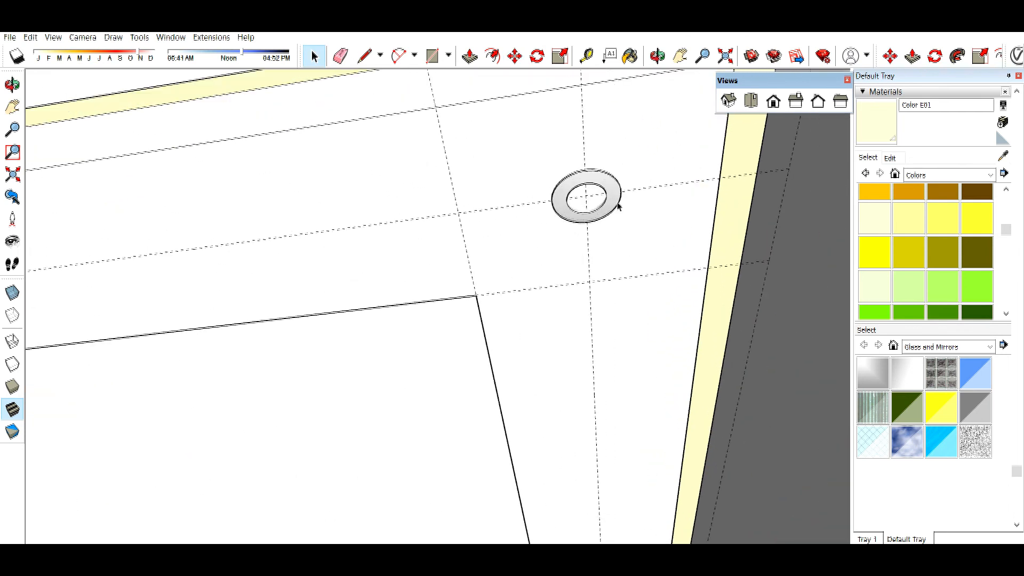
{"action": "scroll", "coordinate": [587, 203], "scroll_direction": "up", "scroll_amount": 1}
{"action": "key", "text": "c"}
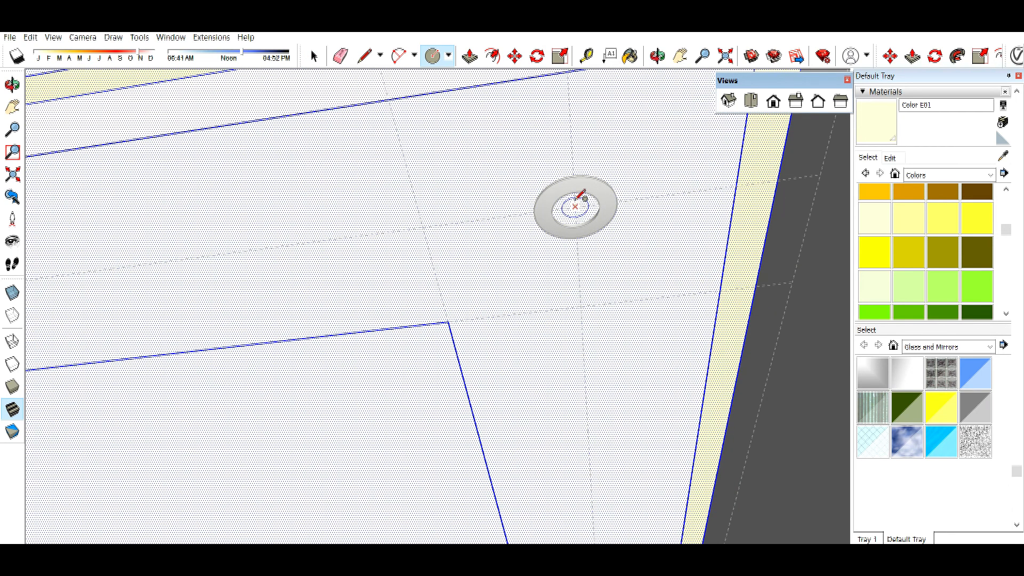
{"action": "scroll", "coordinate": [581, 196], "scroll_direction": "up", "scroll_amount": 3}
{"action": "left_click", "coordinate": [569, 225]}
{"action": "key", "text": "space"}
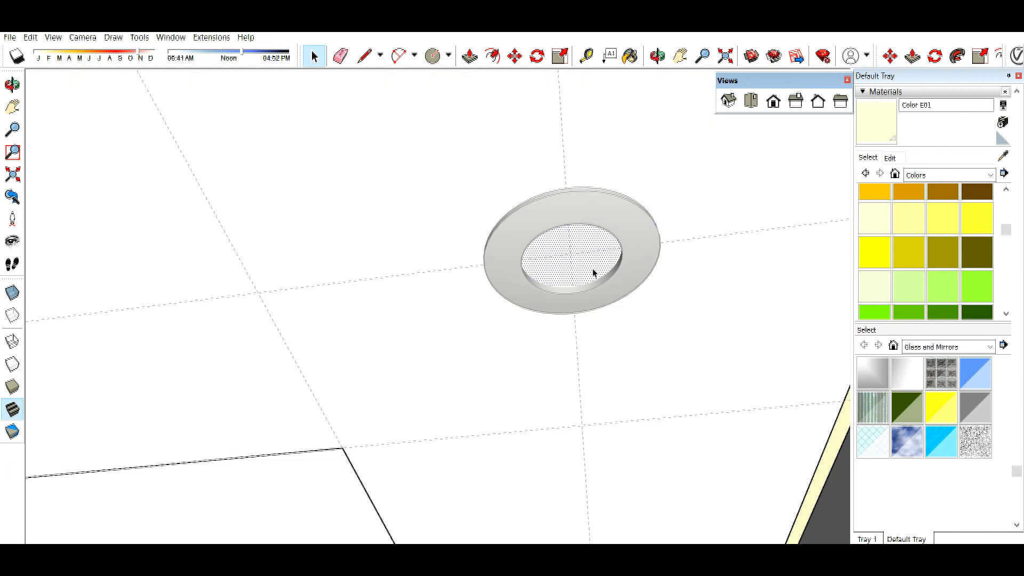
- Push the circular face up into the ceiling to cut a hole behind the downlight and leave the group
{"action": "key", "text": "p"}
{"action": "key", "text": "space"}
{"action": "scroll", "coordinate": [576, 160], "scroll_direction": "down", "scroll_amount": 5}
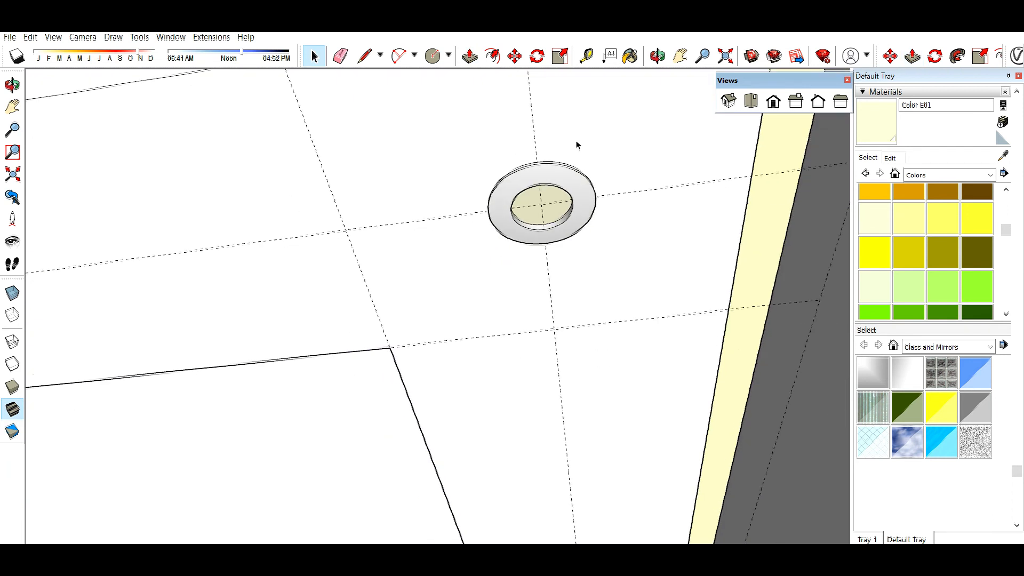
{"action": "scroll", "coordinate": [592, 520], "scroll_direction": "up", "scroll_amount": 3}
{"action": "middle_click_drag", "start_coordinate": [590, 515], "coordinate": [613, 304]}
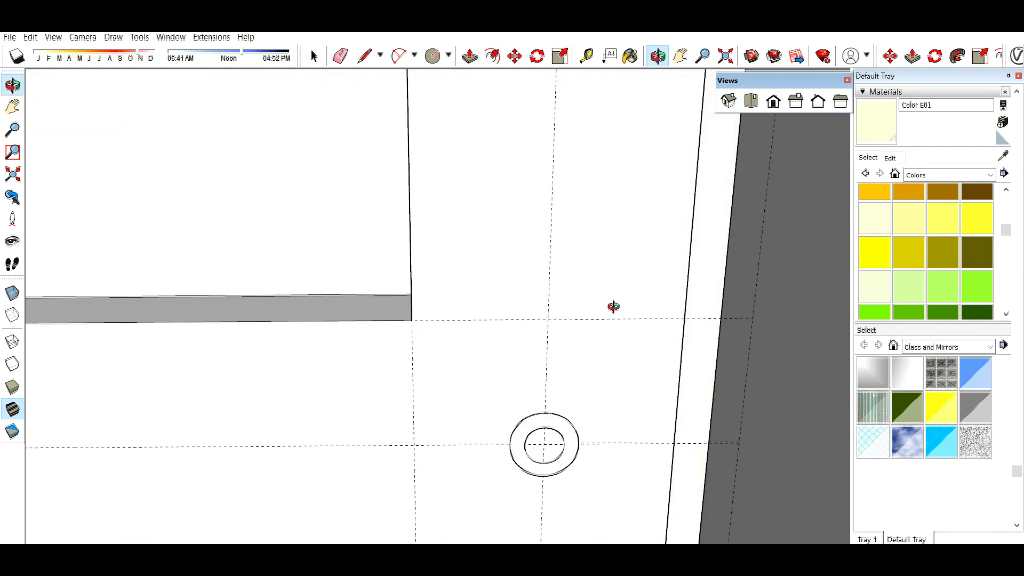
- Inside the ceiling group, draw a circle at the guide intersection within the second downlight's ring and push it up to cut a hole
{"action": "triple_click", "coordinate": [600, 416]}
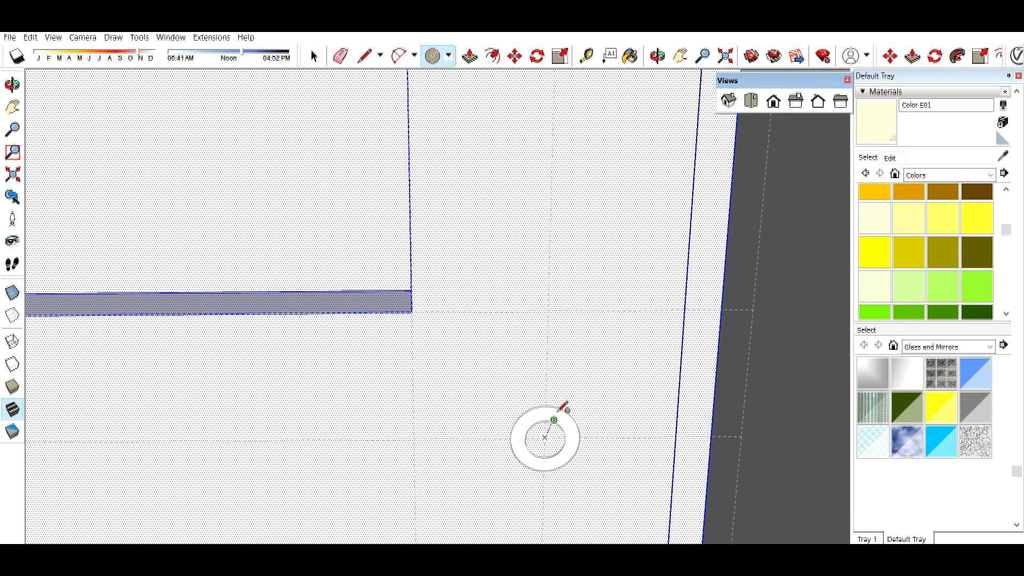
{"action": "scroll", "coordinate": [559, 408], "scroll_direction": "up", "scroll_amount": 4}
{"action": "key", "text": "space"}
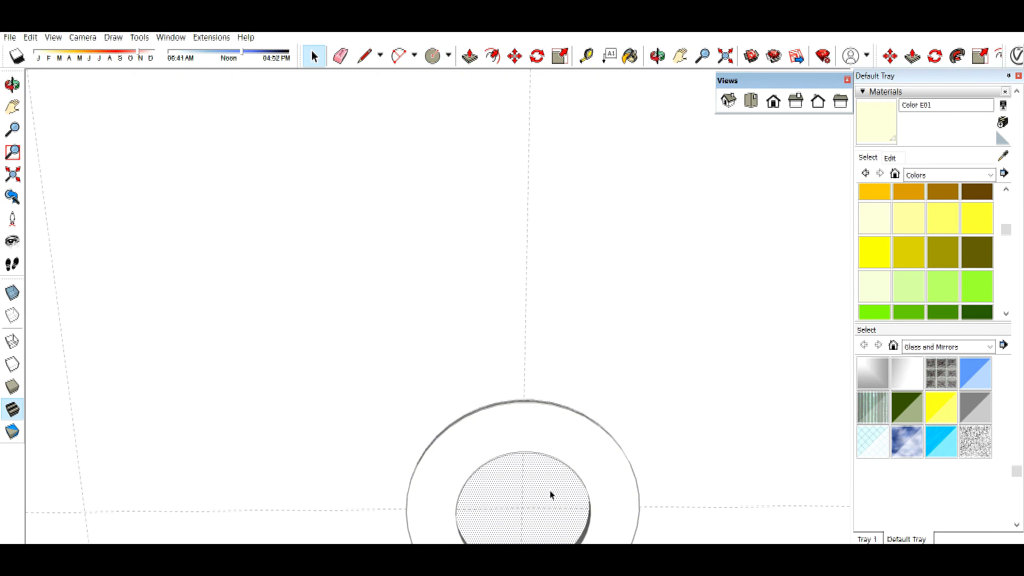
{"action": "key", "text": "p"}
{"action": "scroll", "coordinate": [550, 473], "scroll_direction": "down", "scroll_amount": 5}
{"action": "middle_click_drag", "start_coordinate": [589, 391], "coordinate": [515, 387]}
{"action": "key", "text": "space"}
{"action": "left_click", "coordinate": [224, 454]}
- Draw a circle inside the downlight ring near the wood-framed window corner and push its face up into the ceiling to cut the third hole
{"action": "scroll", "coordinate": [208, 394], "scroll_direction": "up", "scroll_amount": 6}
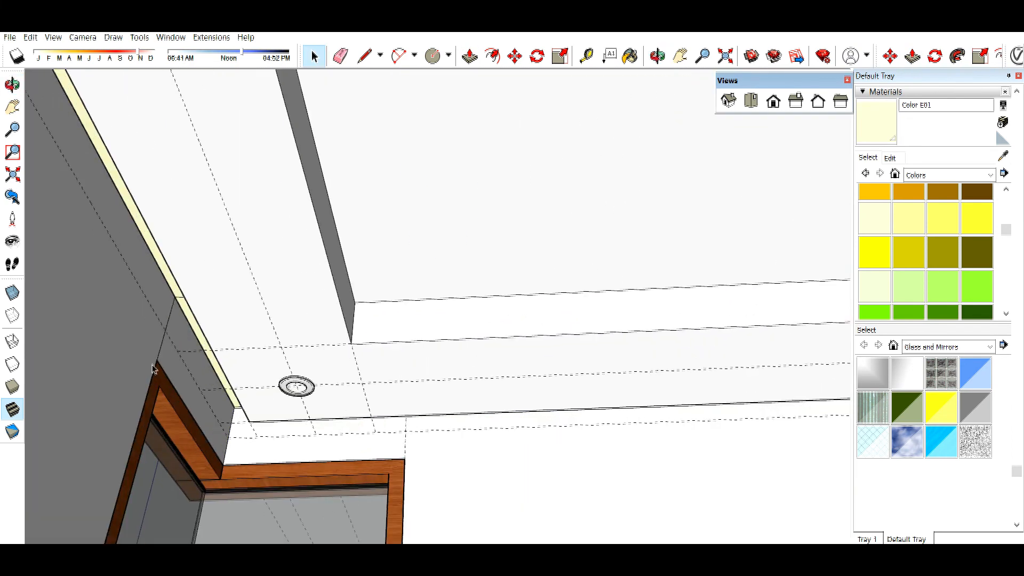
{"action": "triple_click", "coordinate": [418, 386]}
{"action": "scroll", "coordinate": [380, 429], "scroll_direction": "up", "scroll_amount": 3}
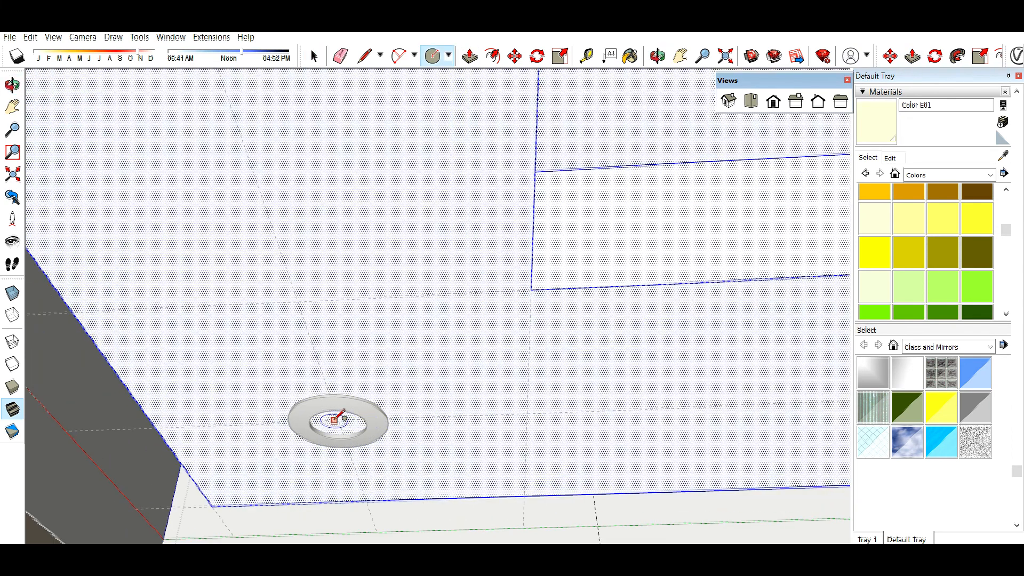
{"action": "scroll", "coordinate": [336, 396], "scroll_direction": "up", "scroll_amount": 2}
{"action": "key", "text": "space"}
{"action": "key", "text": "p"}
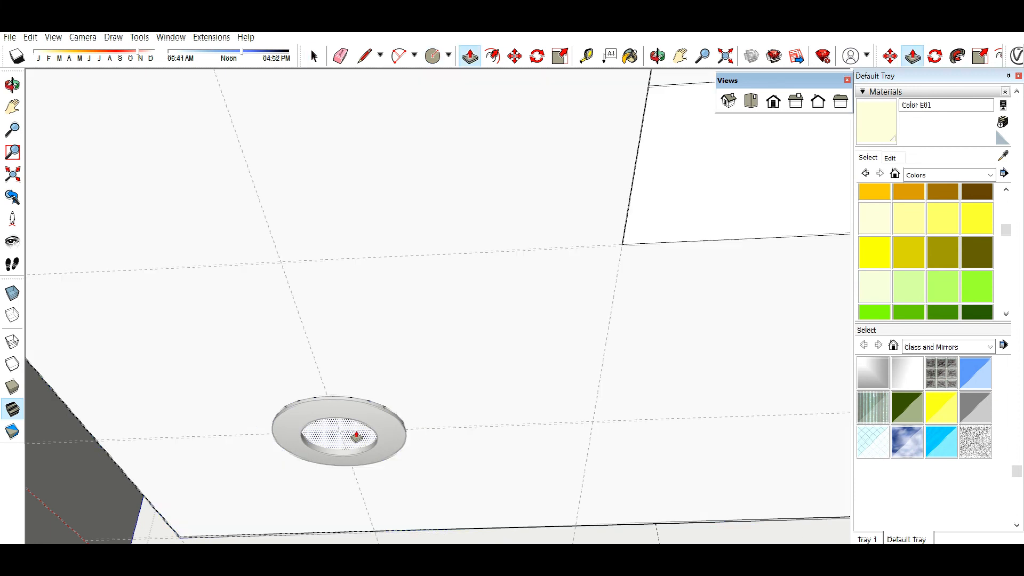
{"action": "key", "text": "space"}
- At the last corner downlight, draw a circle within the ring and push its face up into the ceiling to cut the fourth hole
{"action": "scroll", "coordinate": [418, 498], "scroll_direction": "down", "scroll_amount": 3}
{"action": "middle_click_drag", "start_coordinate": [418, 498], "coordinate": [436, 504]}
{"action": "scroll", "coordinate": [337, 185], "scroll_direction": "up", "scroll_amount": 3}
{"action": "scroll", "coordinate": [336, 185], "scroll_direction": "up", "scroll_amount": 2}
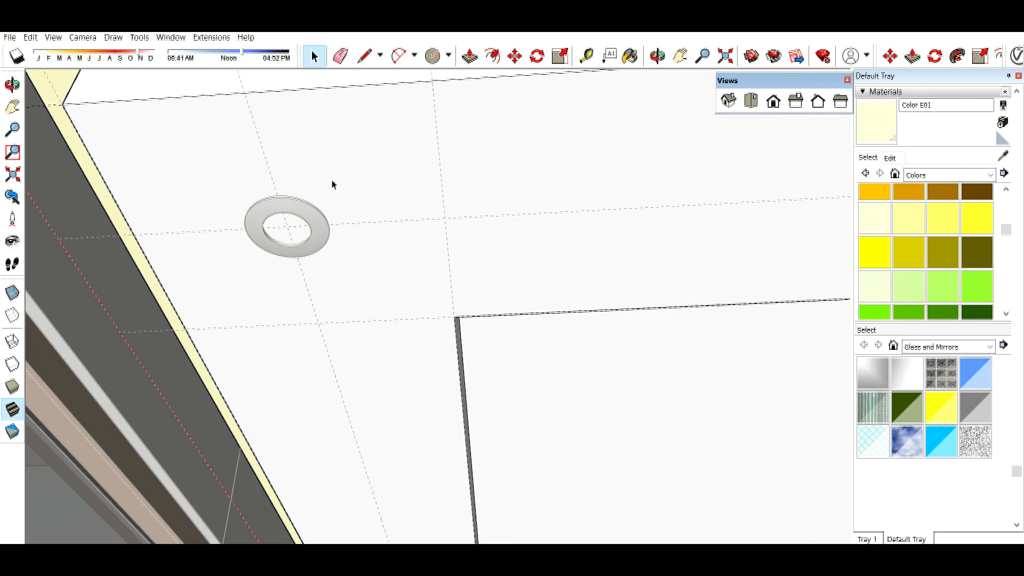
{"action": "triple_click", "coordinate": [331, 184]}
{"action": "scroll", "coordinate": [275, 224], "scroll_direction": "up", "scroll_amount": 3}
{"action": "key", "text": "space"}
{"action": "left_click", "coordinate": [317, 292]}
{"action": "key", "text": "p"}
{"action": "left_click", "coordinate": [317, 296]}
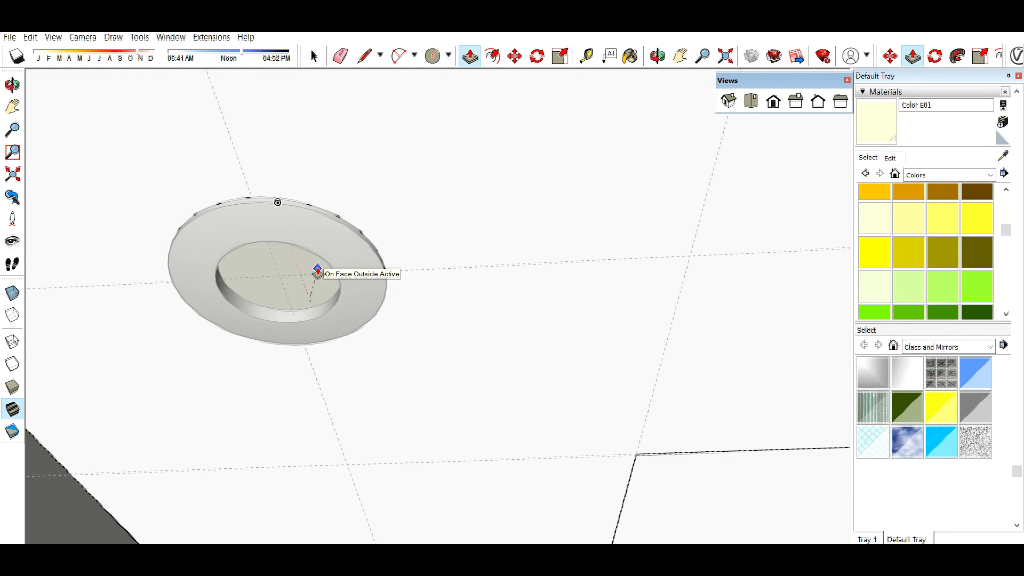
{"action": "left_click", "coordinate": [317, 268]}
{"action": "key", "text": "space"}
{"action": "scroll", "coordinate": [190, 348], "scroll_direction": "down", "scroll_amount": 10}
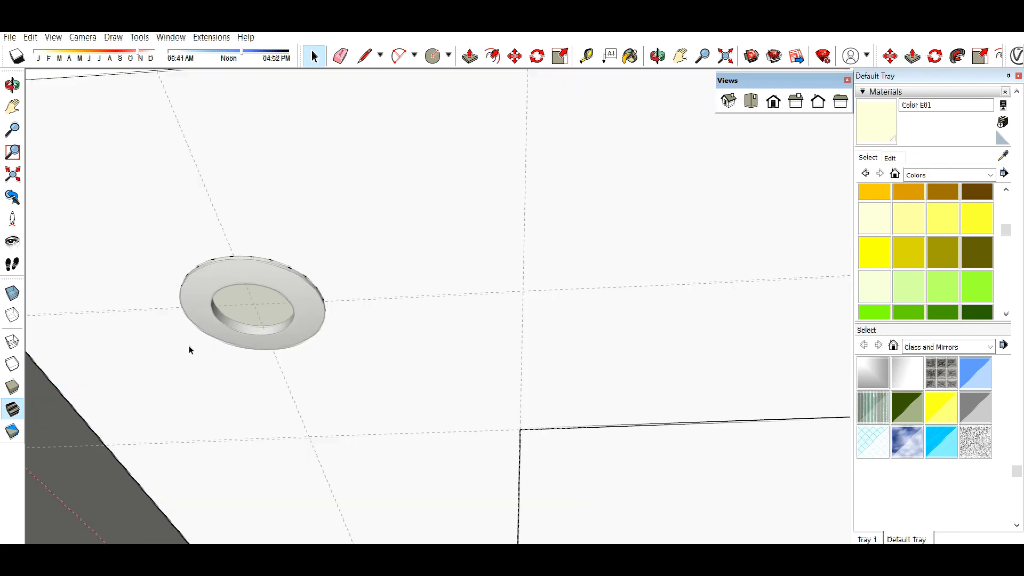
- Examine the false ceiling from below, including its recessed panel, cove and four corner downlights
{"action": "scroll", "coordinate": [256, 341], "scroll_direction": "up", "scroll_amount": 6}
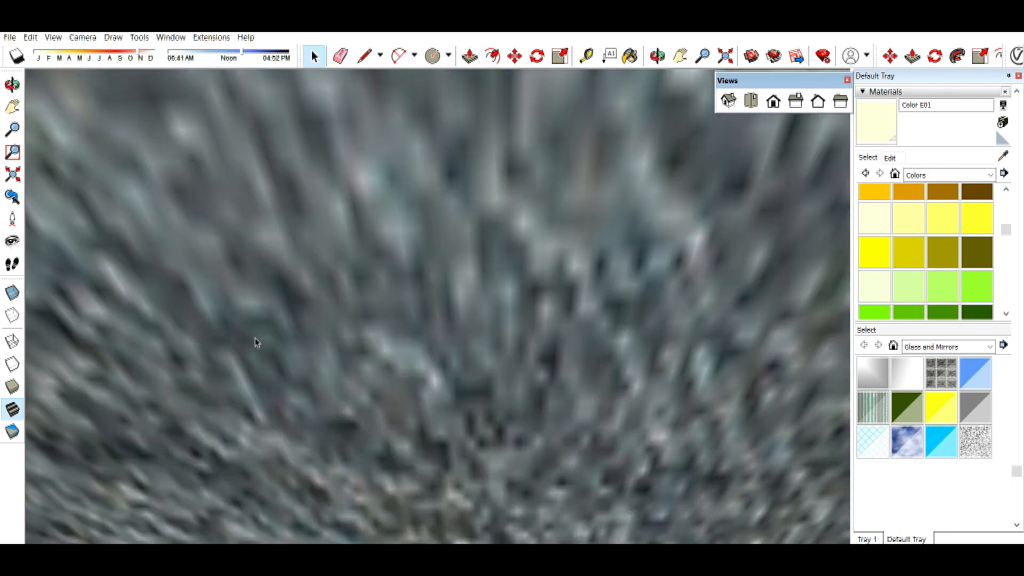
{"action": "scroll", "coordinate": [148, 265], "scroll_direction": "down", "scroll_amount": 2}
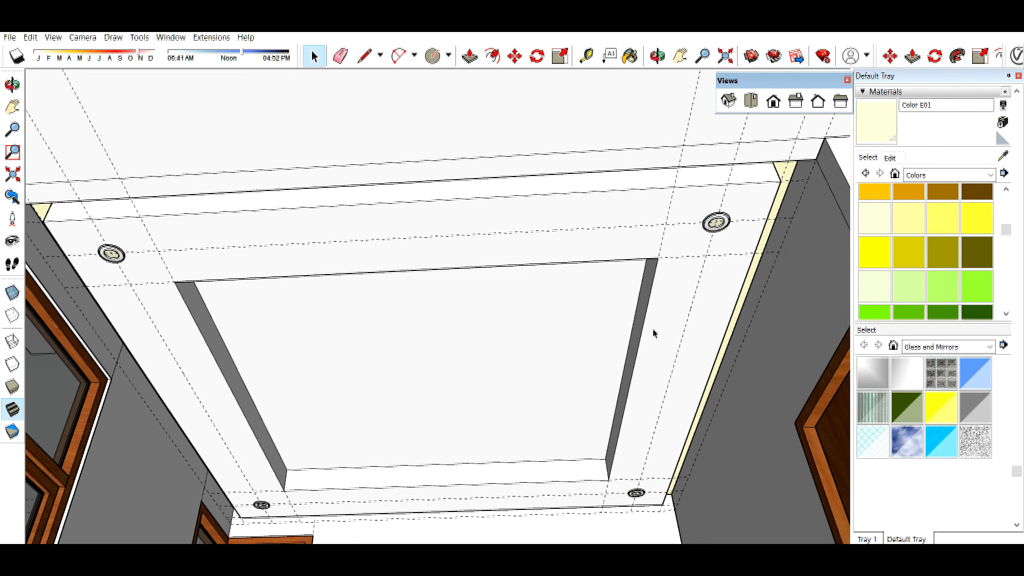
{"action": "scroll", "coordinate": [638, 362], "scroll_direction": "up", "scroll_amount": 2}
{"action": "middle_click_drag", "start_coordinate": [491, 384], "coordinate": [471, 313]}
{"action": "key", "text": "t"}
{"action": "scroll", "coordinate": [177, 308], "scroll_direction": "up", "scroll_amount": 2}
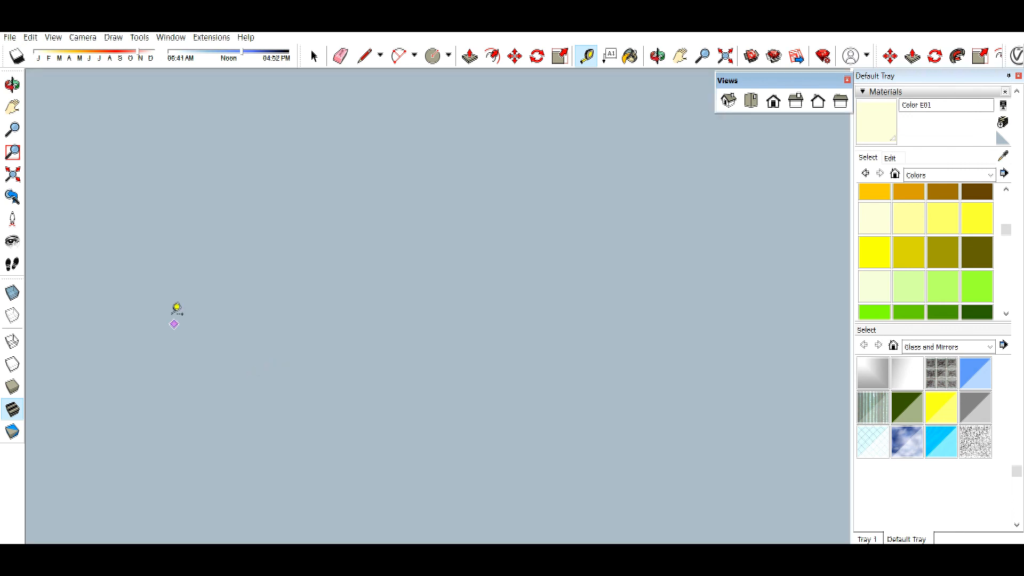
{"action": "scroll", "coordinate": [194, 288], "scroll_direction": "down", "scroll_amount": 2}
{"action": "scroll", "coordinate": [279, 366], "scroll_direction": "up", "scroll_amount": 1}
{"action": "middle_click_drag", "start_coordinate": [279, 366], "coordinate": [416, 334]}
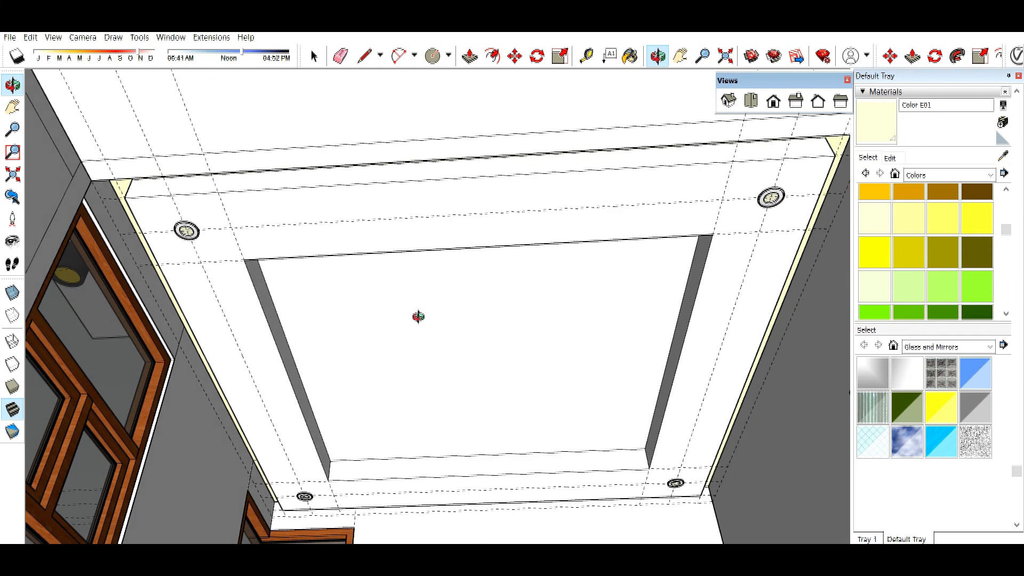
{"action": "middle_click_drag", "start_coordinate": [418, 317], "coordinate": [310, 265]}
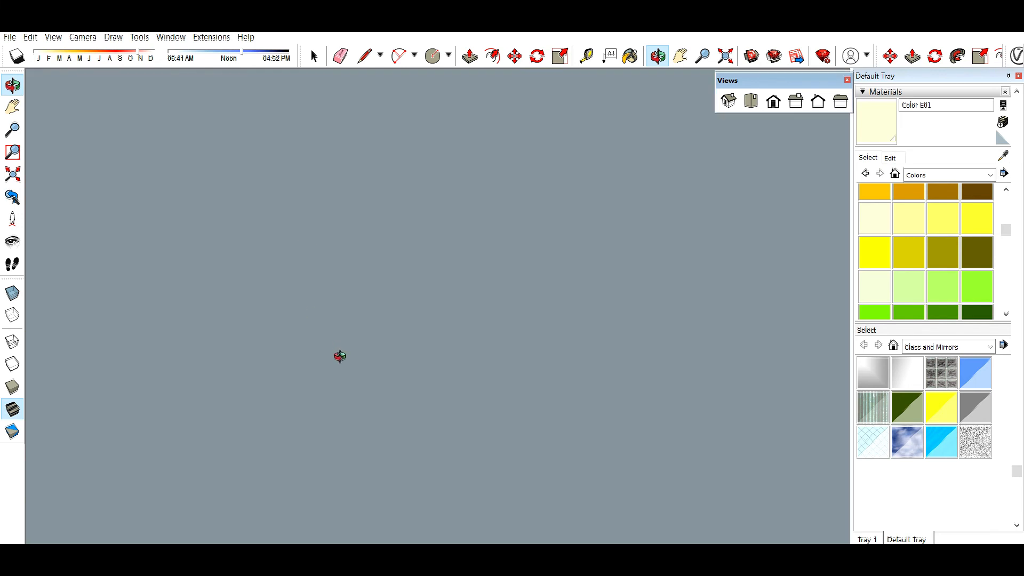
- Open the wooden headboard group behind the bed and extend its top face up to the false ceiling
{"action": "middle_click_drag", "start_coordinate": [341, 353], "coordinate": [426, 464]}
{"action": "left_click_drag", "start_coordinate": [549, 362], "coordinate": [541, 250]}
{"action": "scroll", "coordinate": [507, 295], "scroll_direction": "up", "scroll_amount": 2}
{"action": "scroll", "coordinate": [395, 294], "scroll_direction": "up", "scroll_amount": 1}
{"action": "middle_click_drag", "start_coordinate": [438, 194], "coordinate": [438, 194]}
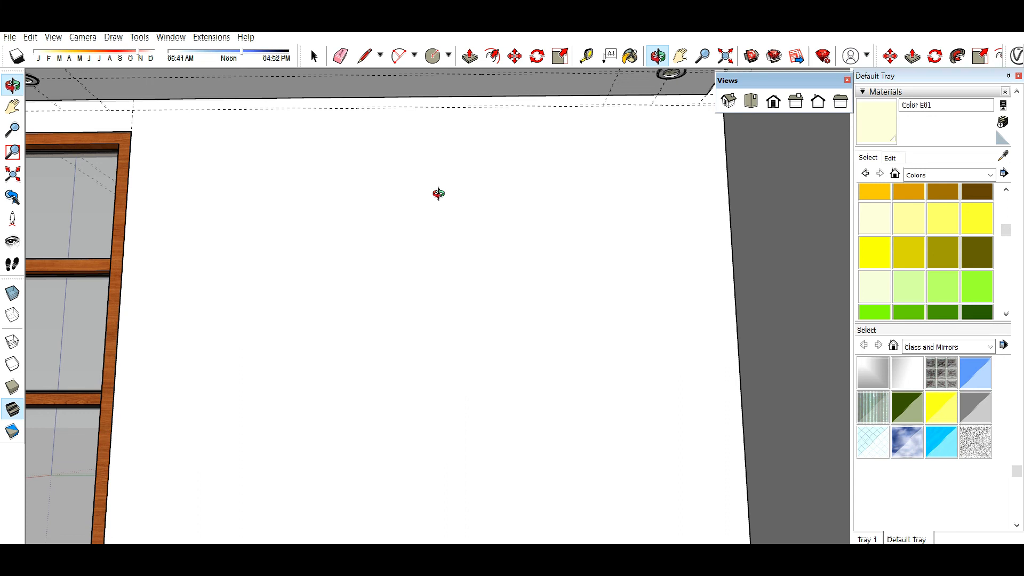
{"action": "scroll", "coordinate": [438, 193], "scroll_direction": "down", "scroll_amount": 3}
{"action": "scroll", "coordinate": [334, 370], "scroll_direction": "up", "scroll_amount": 3}
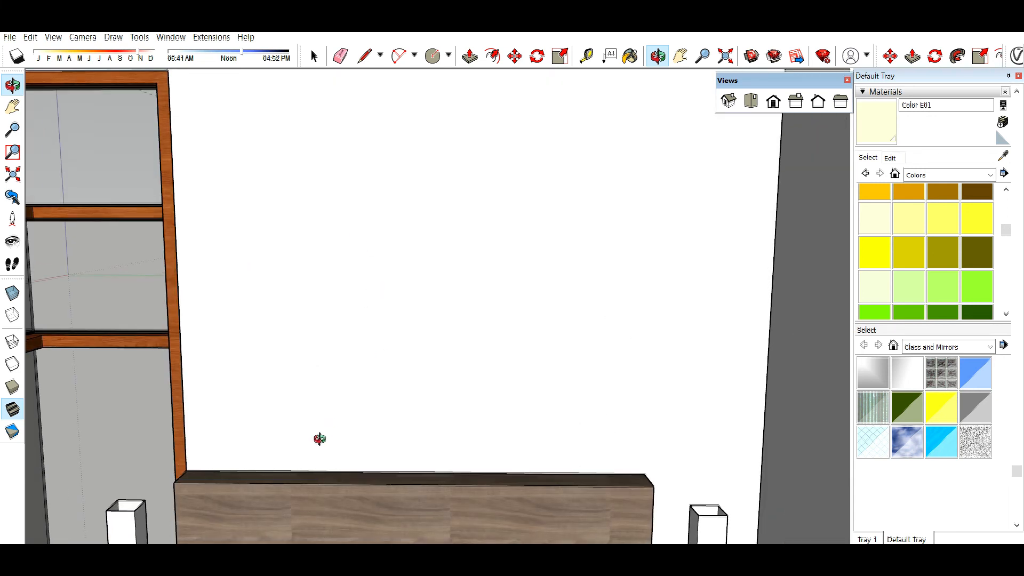
{"action": "scroll", "coordinate": [414, 376], "scroll_direction": "down", "scroll_amount": 2}
{"action": "double_click", "coordinate": [394, 458]}
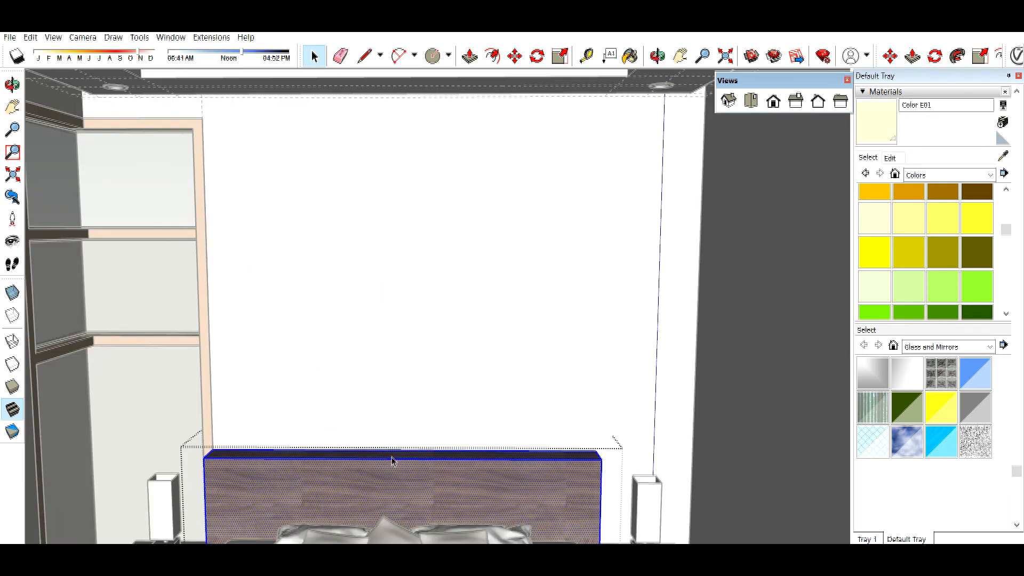
{"action": "key", "text": "p"}
{"action": "left_click_drag", "start_coordinate": [395, 454], "coordinate": [231, 104]}
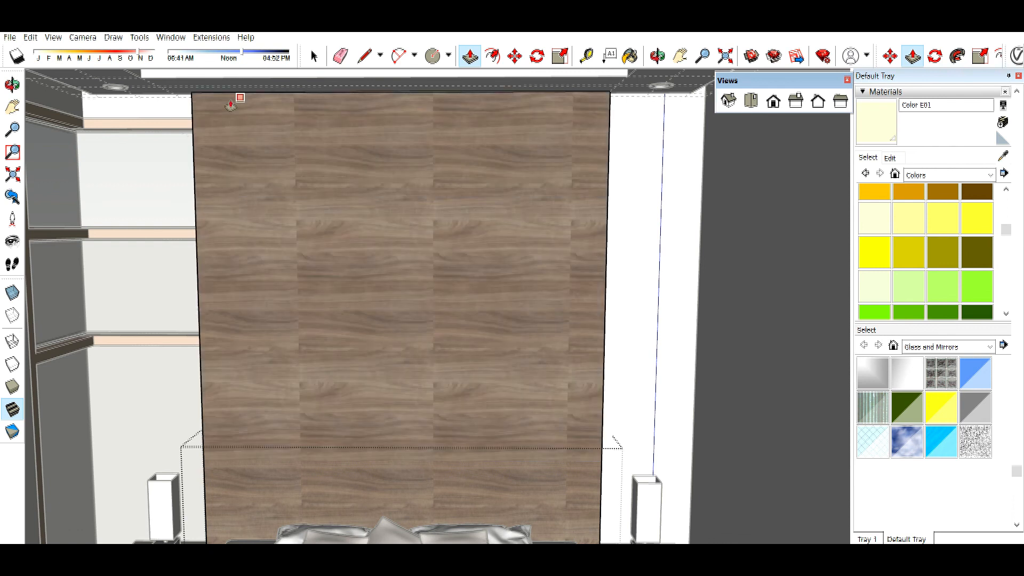
- Push the wood panel's front face back toward the wall to make the full-height panel thinner
{"action": "middle_click_drag", "start_coordinate": [633, 330], "coordinate": [193, 153]}
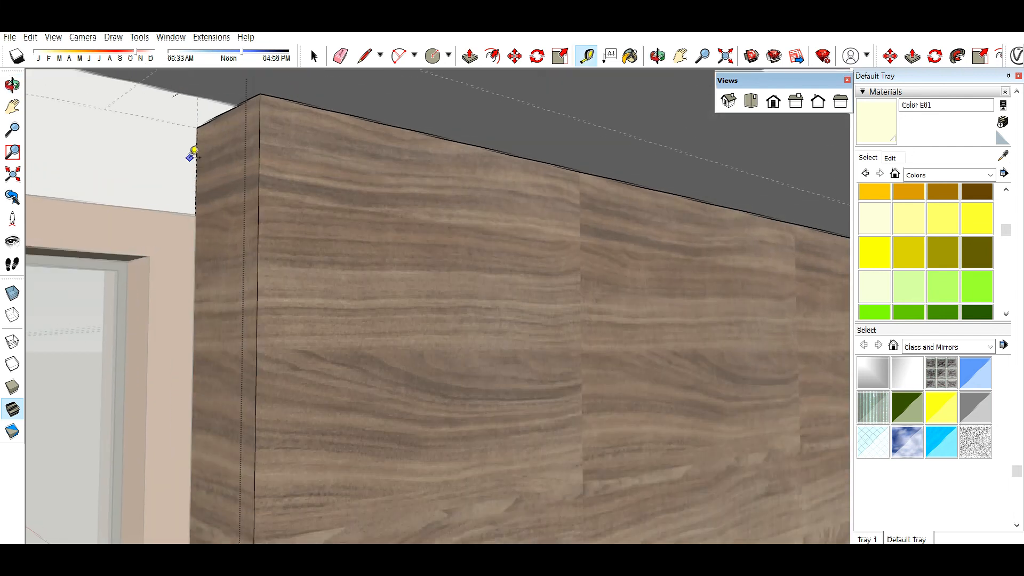
{"action": "key", "text": "space"}
{"action": "left_click", "coordinate": [270, 154]}
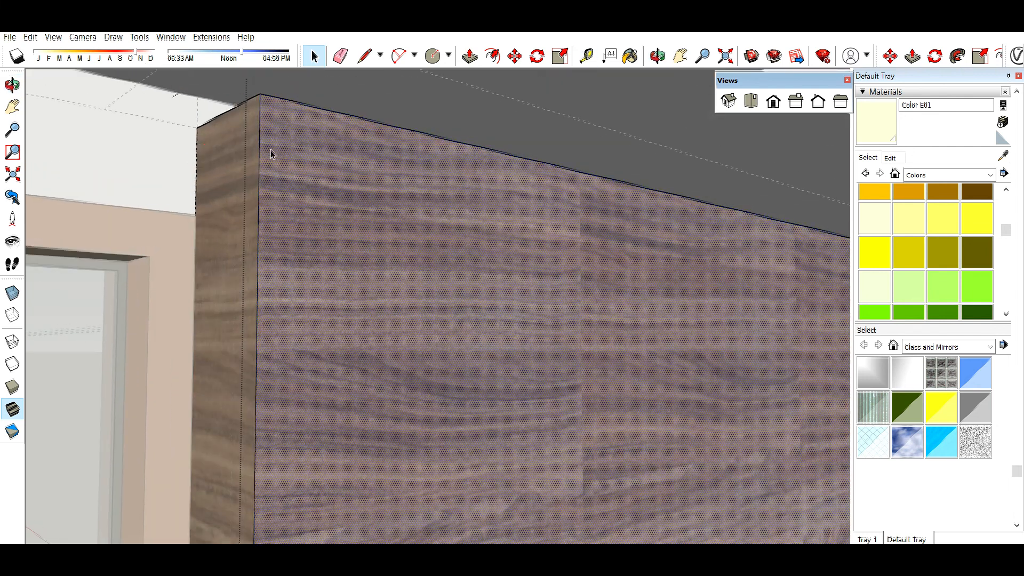
{"action": "key", "text": "p"}
{"action": "left_click", "coordinate": [281, 155]}
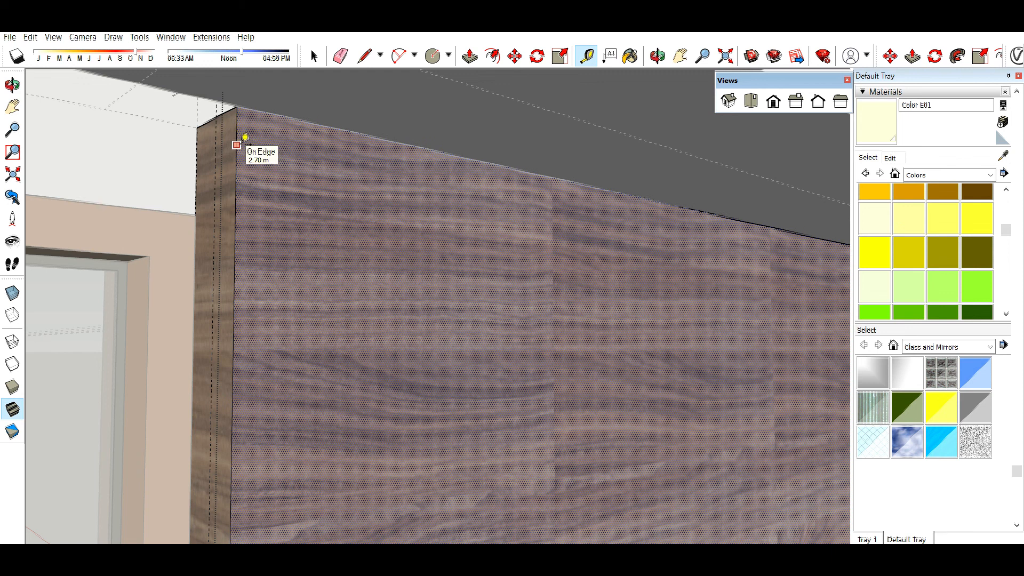
- Draw a vertical line along the guide on the panel's window-side face, from its top edge down to its lower end, to split the face
{"action": "key", "text": "l"}
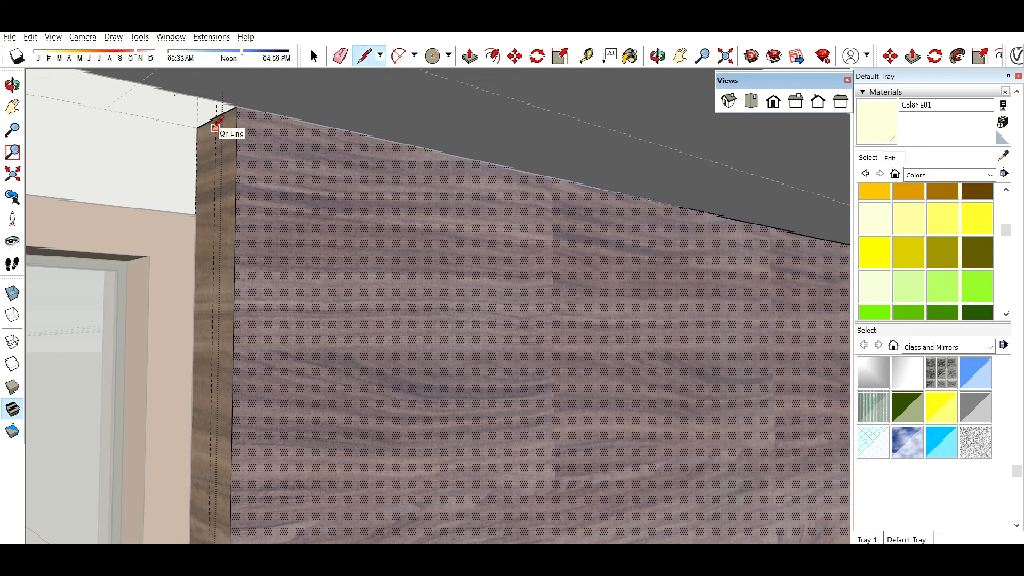
{"action": "scroll", "coordinate": [161, 128], "scroll_direction": "down", "scroll_amount": 5}
{"action": "scroll", "coordinate": [245, 276], "scroll_direction": "up", "scroll_amount": 3}
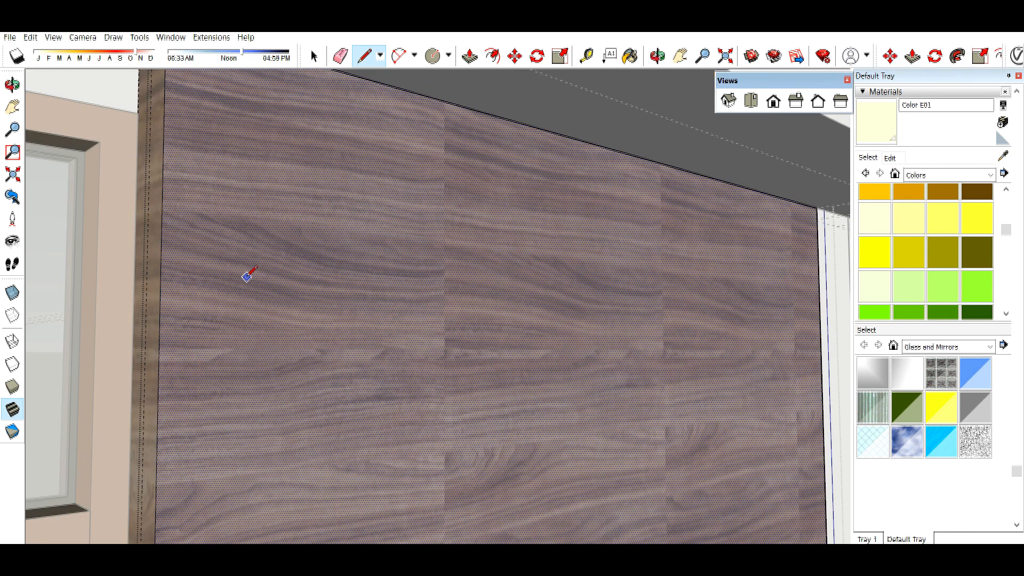
{"action": "scroll", "coordinate": [234, 274], "scroll_direction": "down", "scroll_amount": 2}
{"action": "scroll", "coordinate": [235, 382], "scroll_direction": "up", "scroll_amount": 2}
{"action": "scroll", "coordinate": [70, 178], "scroll_direction": "down", "scroll_amount": 5}
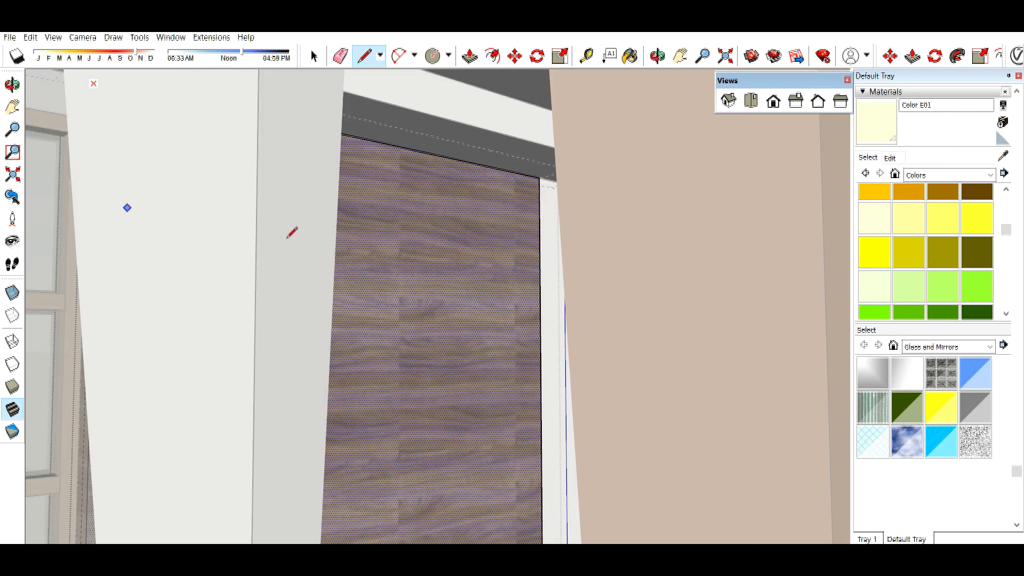
{"action": "scroll", "coordinate": [287, 238], "scroll_direction": "up", "scroll_amount": 6}
{"action": "middle_click_drag", "start_coordinate": [287, 238], "coordinate": [326, 503]}
{"action": "scroll", "coordinate": [320, 506], "scroll_direction": "up", "scroll_amount": 1}
{"action": "key", "text": "l"}
{"action": "scroll", "coordinate": [291, 514], "scroll_direction": "up", "scroll_amount": 3}
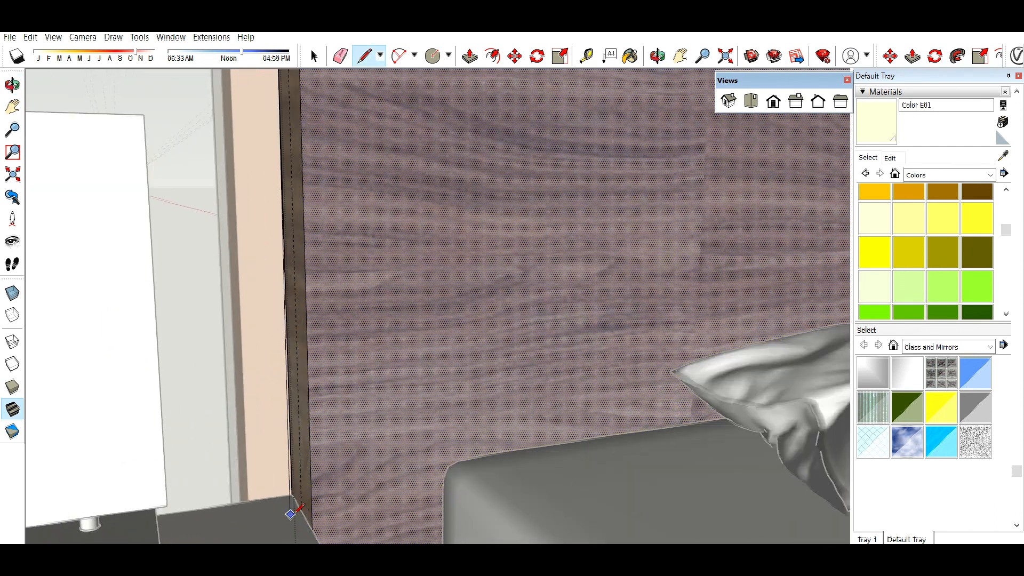
{"action": "scroll", "coordinate": [302, 511], "scroll_direction": "up", "scroll_amount": 4}
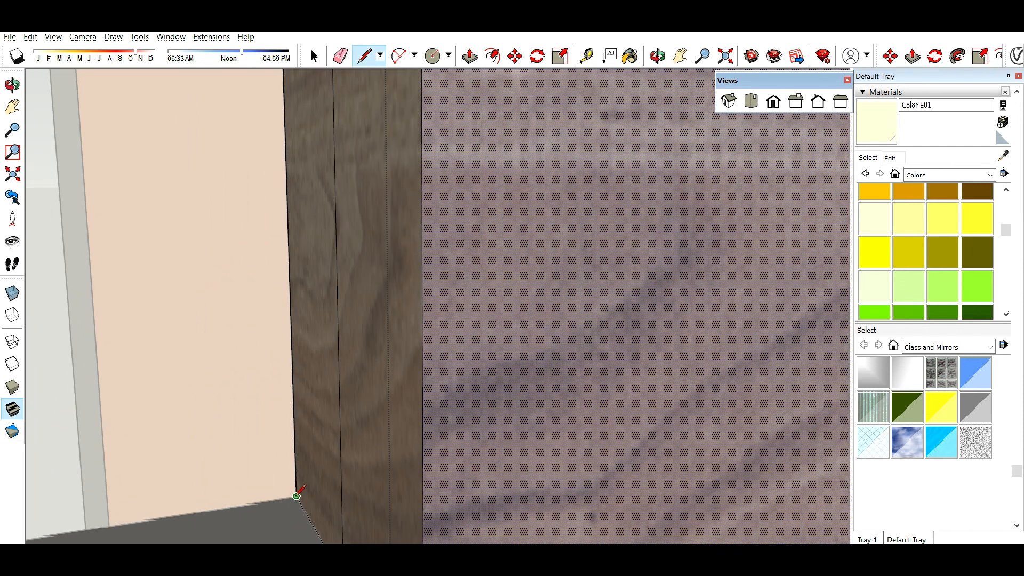
- Push the narrow rear strip of the panel's side face inward to form a recess along the wall
{"action": "key", "text": "space"}
{"action": "left_click", "coordinate": [302, 483]}
{"action": "key", "text": "Delete"}
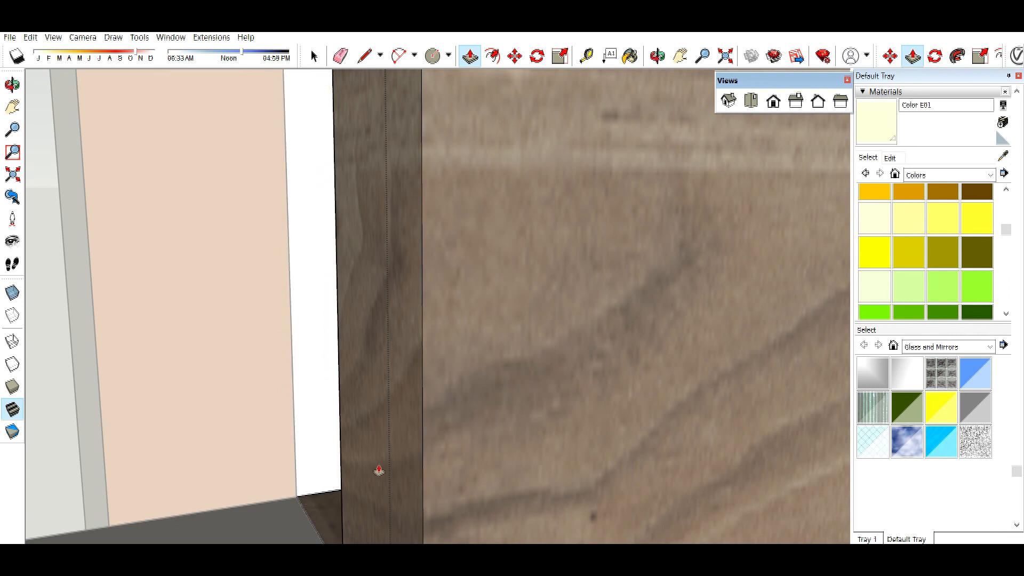
- Pull the recess's inner end face outward to make the gap behind the panel shallower and leave the headboard group
{"action": "middle_click_drag", "start_coordinate": [352, 476], "coordinate": [432, 438]}
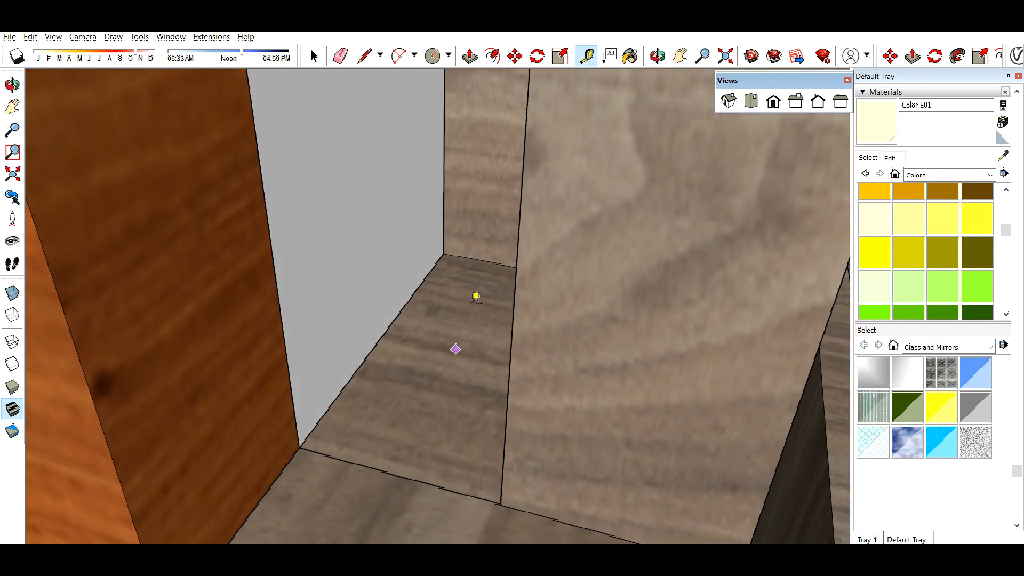
{"action": "key", "text": "space"}
{"action": "triple_click", "coordinate": [486, 240]}
{"action": "key", "text": "p"}
{"action": "left_click", "coordinate": [488, 235]}
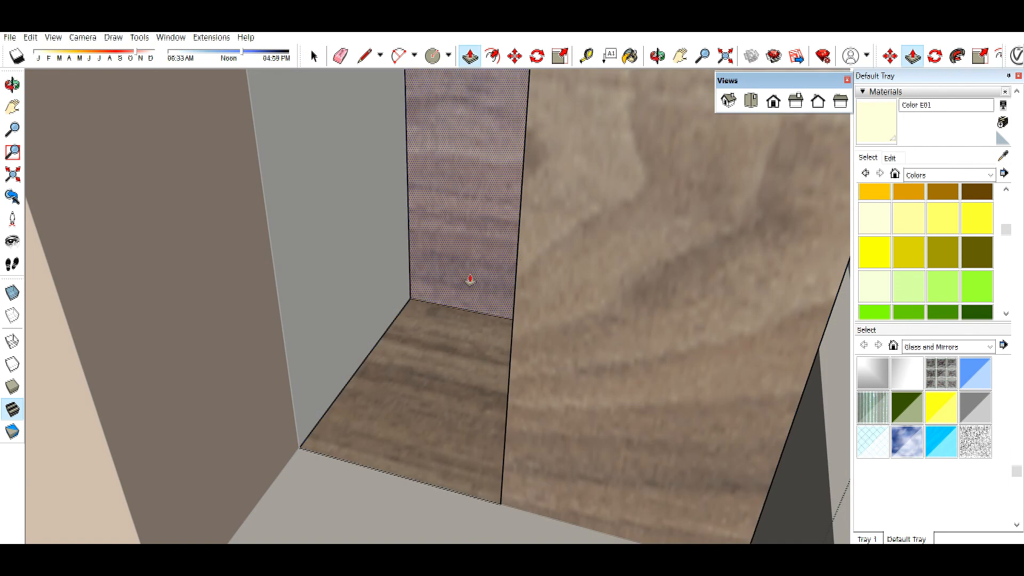
{"action": "left_click", "coordinate": [469, 279]}
{"action": "key", "text": "space"}
{"action": "key", "text": "Escape"}
- Place a vertical Tape Measure guide on the wood panel's opposite side face, beside the other bedside lamp
{"action": "middle_click_drag", "start_coordinate": [726, 368], "coordinate": [360, 330]}
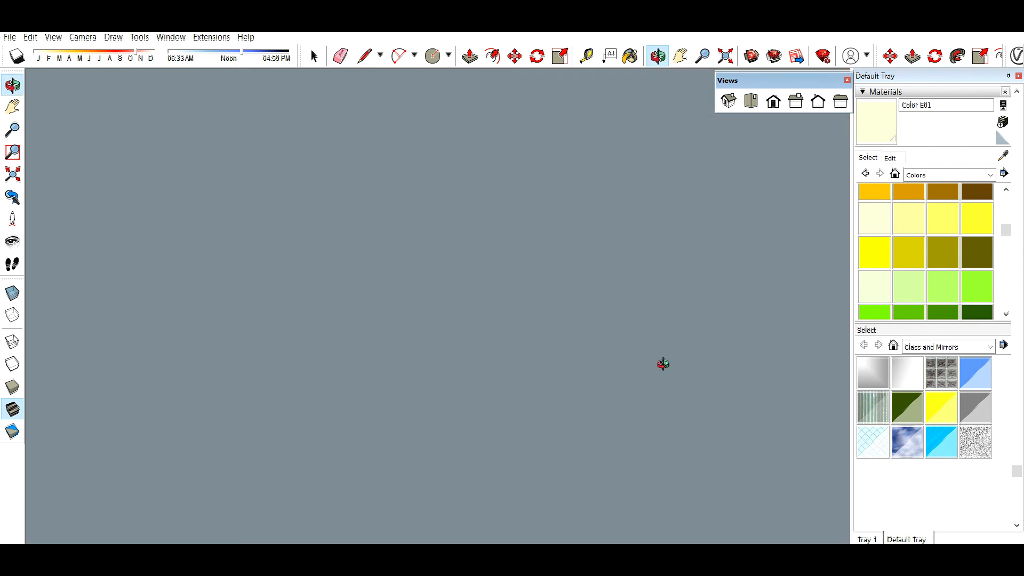
{"action": "middle_click_drag", "start_coordinate": [681, 369], "coordinate": [382, 399]}
{"action": "scroll", "coordinate": [516, 137], "scroll_direction": "up", "scroll_amount": 3}
{"action": "scroll", "coordinate": [528, 383], "scroll_direction": "up", "scroll_amount": 3}
{"action": "scroll", "coordinate": [635, 379], "scroll_direction": "up", "scroll_amount": 3}
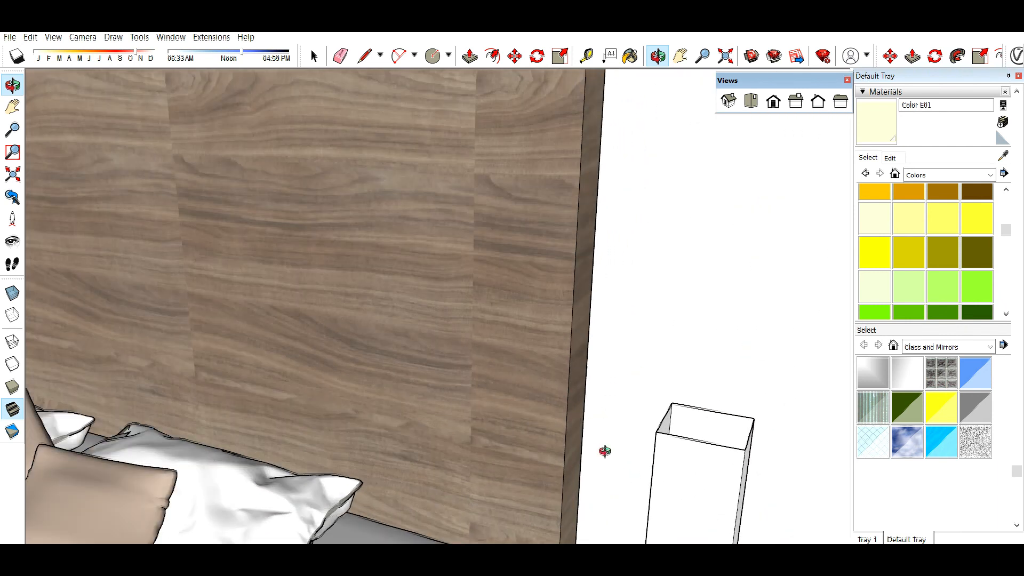
{"action": "middle_click_drag", "start_coordinate": [584, 458], "coordinate": [549, 445]}
{"action": "key", "text": "t"}
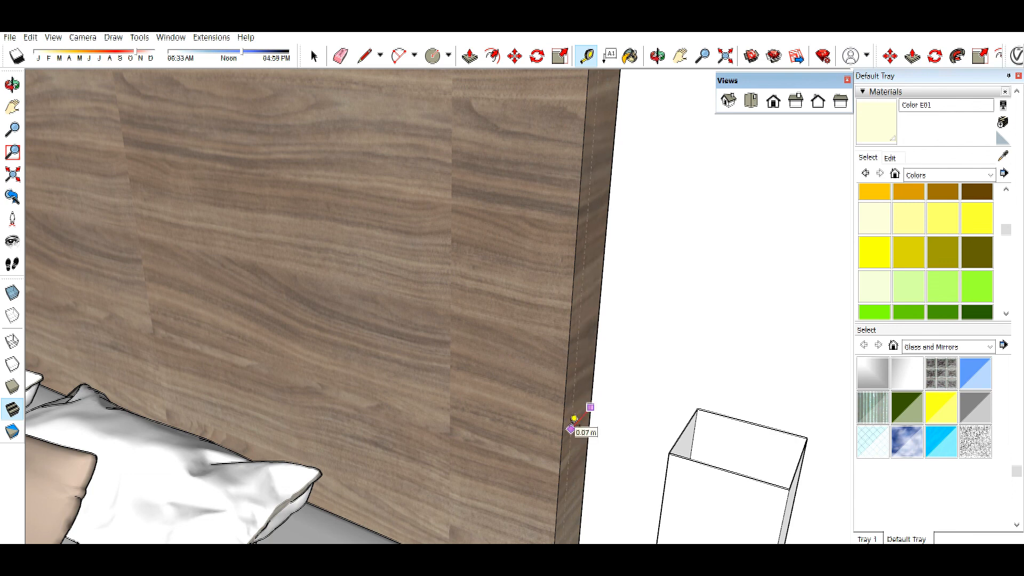
- Measure the panel's side thickness at the recess on the window side and compare it with the opposite side
{"action": "middle_click_drag", "start_coordinate": [277, 417], "coordinate": [763, 322]}
{"action": "scroll", "coordinate": [763, 322], "scroll_direction": "down", "scroll_amount": 5}
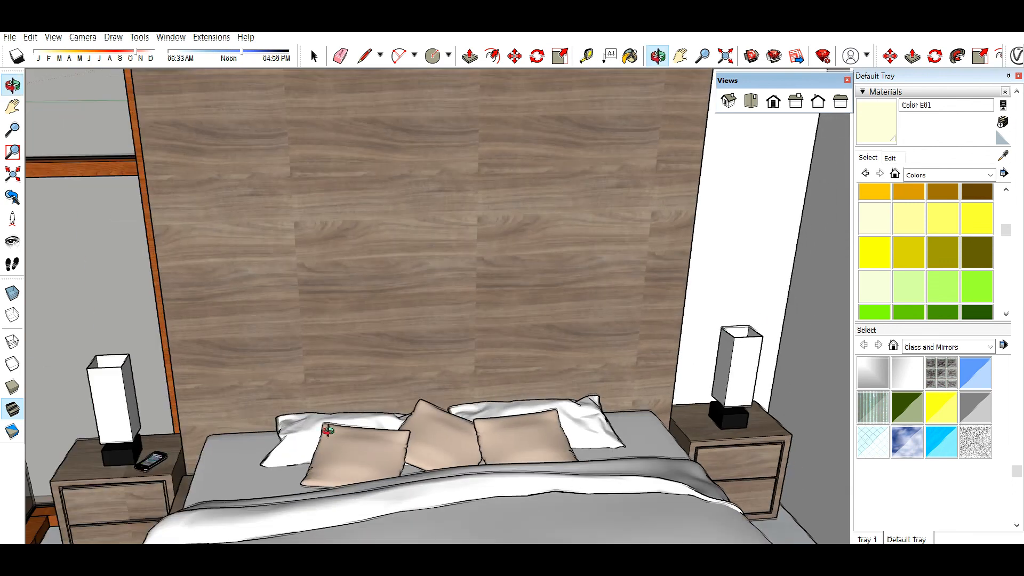
{"action": "middle_click_drag", "start_coordinate": [327, 429], "coordinate": [350, 398]}
{"action": "scroll", "coordinate": [139, 335], "scroll_direction": "up", "scroll_amount": 4}
{"action": "middle_click_drag", "start_coordinate": [139, 335], "coordinate": [292, 409]}
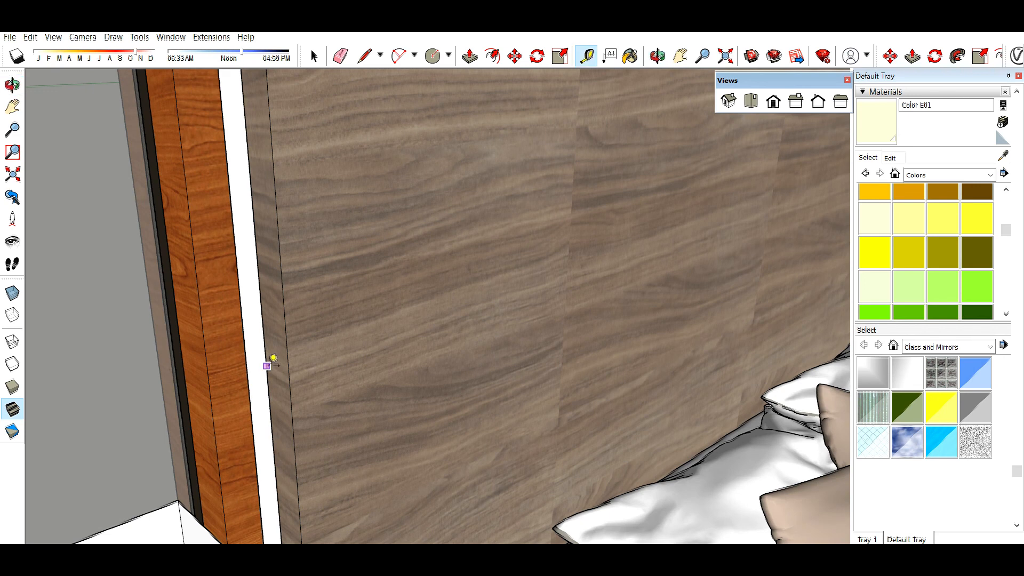
{"action": "middle_click_drag", "start_coordinate": [255, 355], "coordinate": [203, 371]}
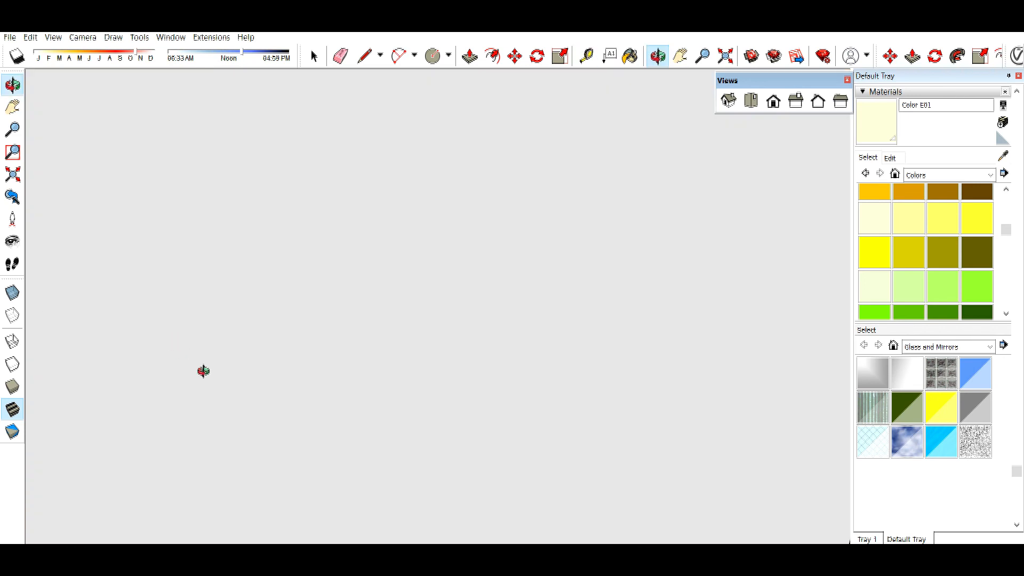
{"action": "middle_click_drag", "start_coordinate": [438, 393], "coordinate": [511, 249]}
{"action": "middle_click_drag", "start_coordinate": [581, 425], "coordinate": [480, 394]}
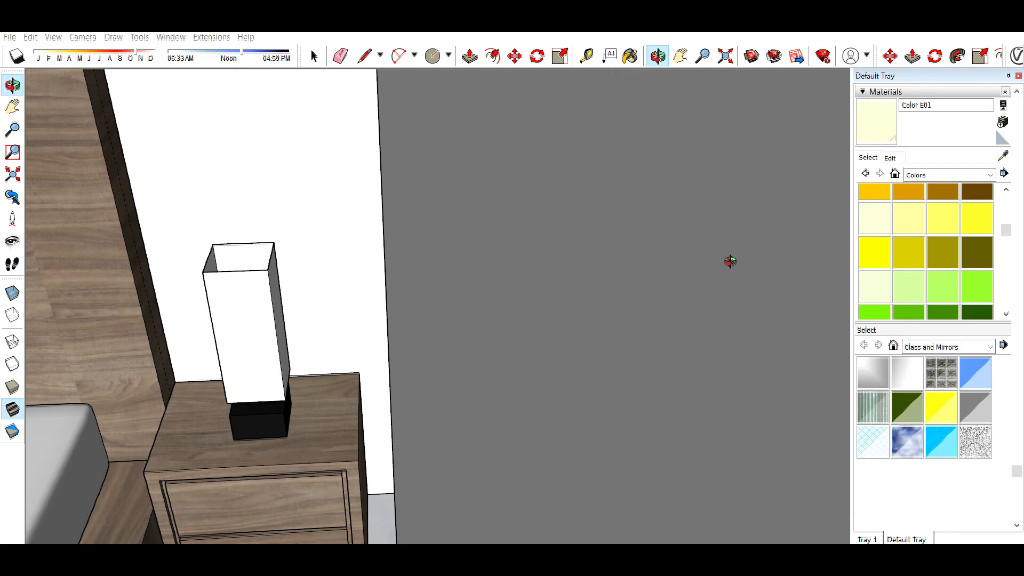
- Draw a vertical line along the guide on the wood panel's side face, from the nightstand up to the panel's top edge
{"action": "middle_click_drag", "start_coordinate": [729, 261], "coordinate": [224, 298]}
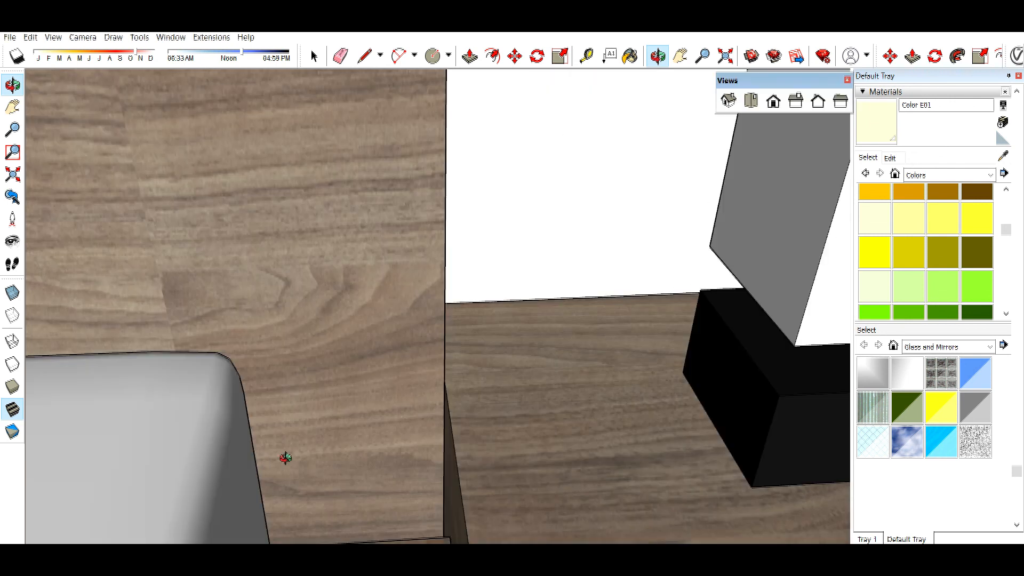
{"action": "key", "text": "space"}
{"action": "left_click", "coordinate": [444, 308]}
{"action": "key", "text": "l"}
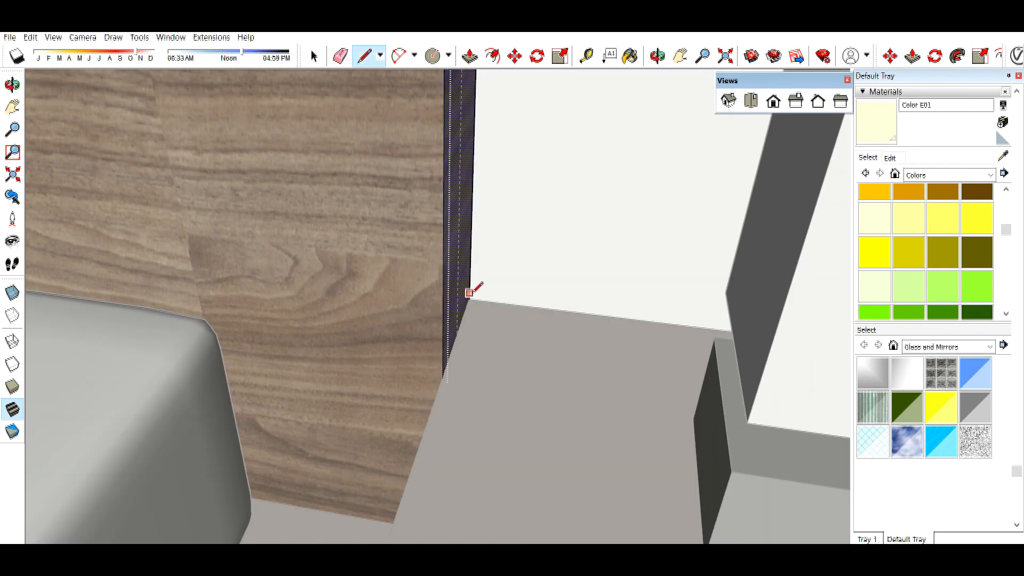
{"action": "scroll", "coordinate": [470, 298], "scroll_direction": "up", "scroll_amount": 4}
{"action": "scroll", "coordinate": [443, 325], "scroll_direction": "up", "scroll_amount": 4}
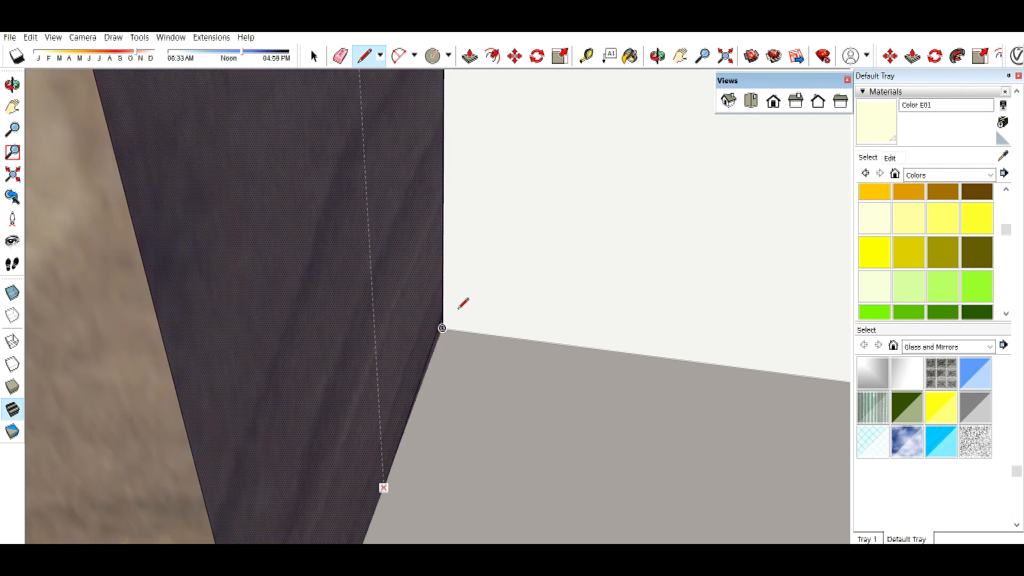
{"action": "scroll", "coordinate": [442, 329], "scroll_direction": "up", "scroll_amount": 2}
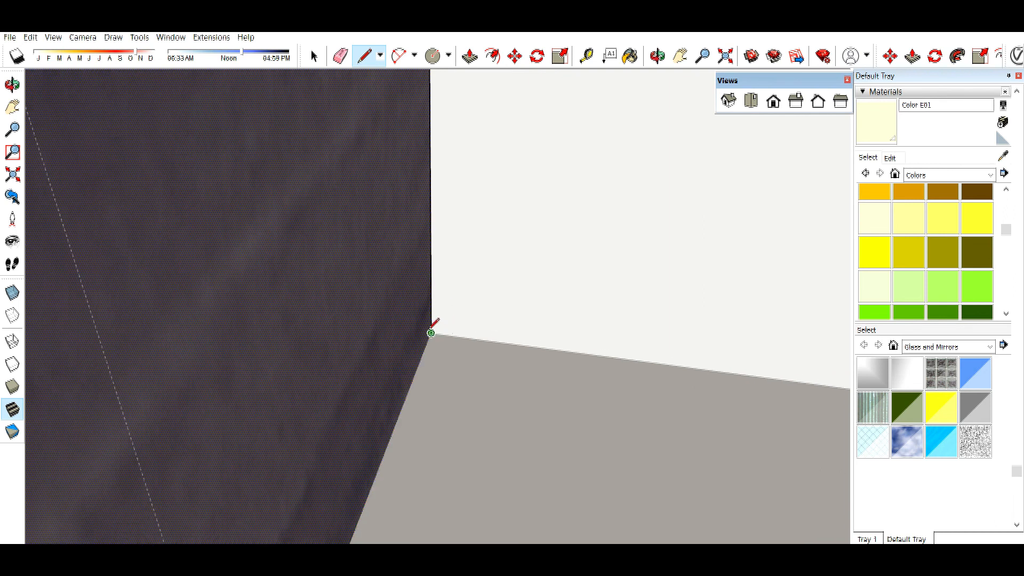
{"action": "scroll", "coordinate": [513, 270], "scroll_direction": "down", "scroll_amount": 2}
{"action": "left_click", "coordinate": [427, 453]}
{"action": "scroll", "coordinate": [544, 523], "scroll_direction": "down", "scroll_amount": 9}
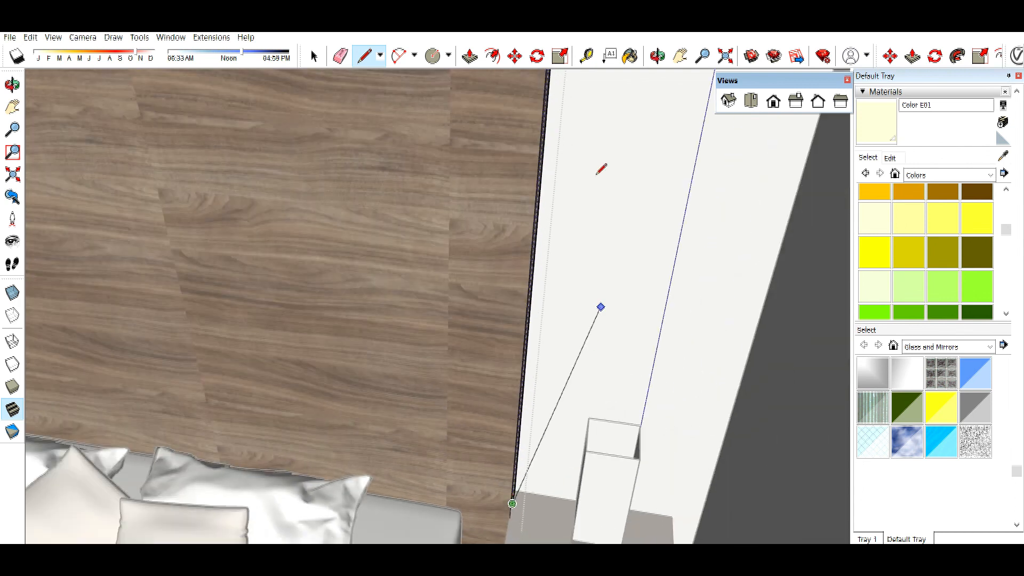
{"action": "middle_click_drag", "start_coordinate": [597, 174], "coordinate": [503, 233]}
{"action": "scroll", "coordinate": [501, 209], "scroll_direction": "up", "scroll_amount": 6}
{"action": "scroll", "coordinate": [491, 394], "scroll_direction": "up", "scroll_amount": 2}
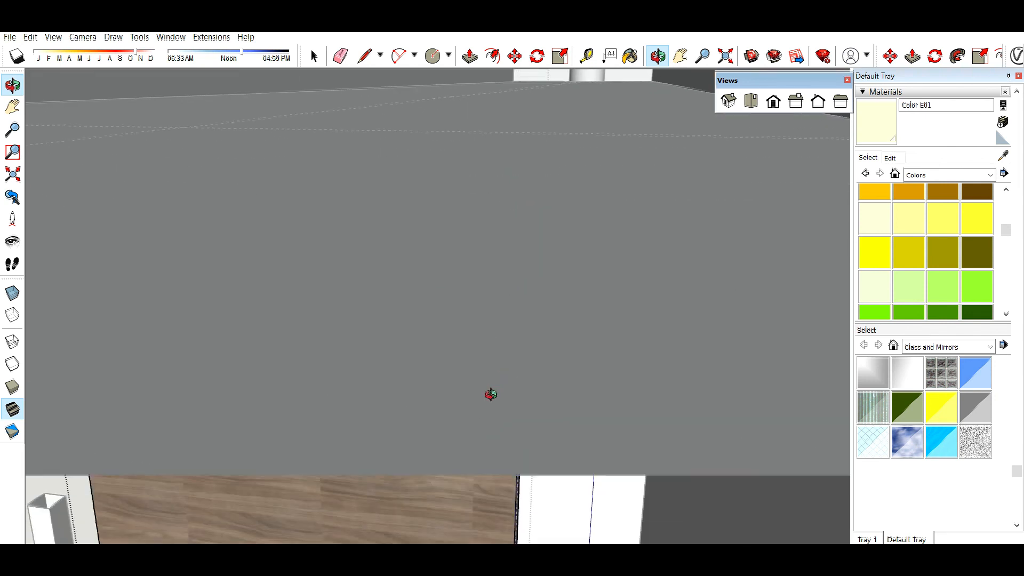
{"action": "left_click_drag", "start_coordinate": [491, 394], "coordinate": [544, 213]}
{"action": "left_click", "coordinate": [680, 55]}
{"action": "left_click_drag", "start_coordinate": [474, 234], "coordinate": [404, 439]}
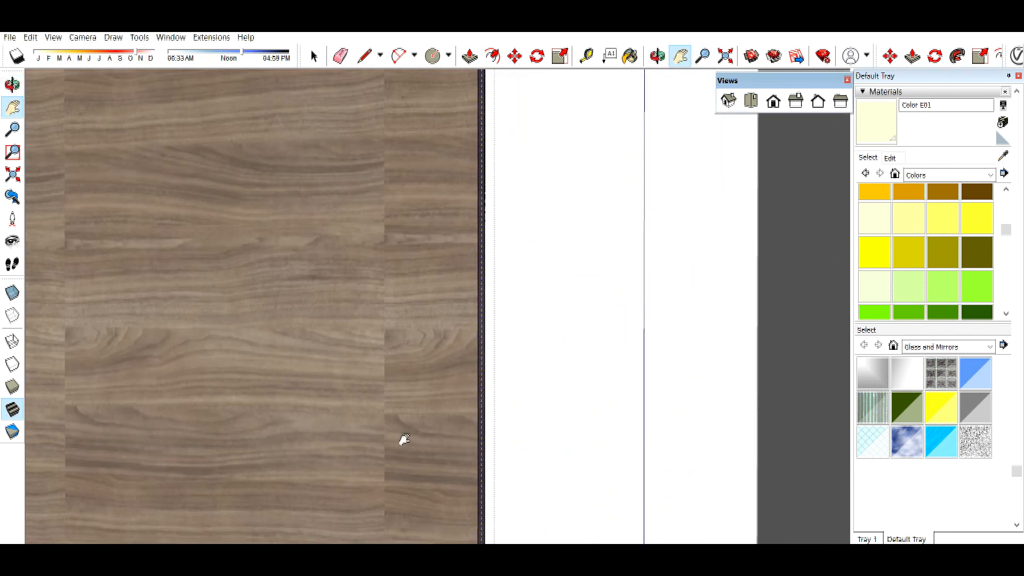
{"action": "middle_click_drag", "start_coordinate": [404, 439], "coordinate": [405, 525], "text": "shift"}
{"action": "scroll", "coordinate": [507, 290], "scroll_direction": "up", "scroll_amount": 3}
{"action": "middle_click_drag", "start_coordinate": [544, 214], "coordinate": [523, 194]}
{"action": "scroll", "coordinate": [460, 111], "scroll_direction": "up", "scroll_amount": 1}
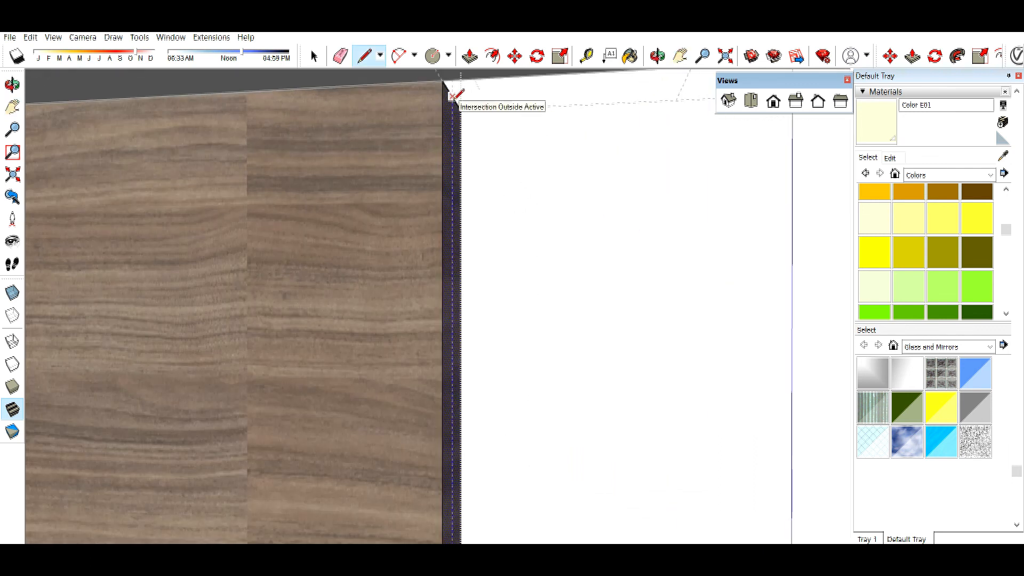
{"action": "key", "text": "space"}
- Push the wood panel's top face down to lower the whole panel below the ceiling
{"action": "middle_click_drag", "start_coordinate": [426, 88], "coordinate": [466, 109]}
{"action": "middle_click_drag", "start_coordinate": [540, 133], "coordinate": [258, 176]}
{"action": "left_click", "coordinate": [390, 126]}
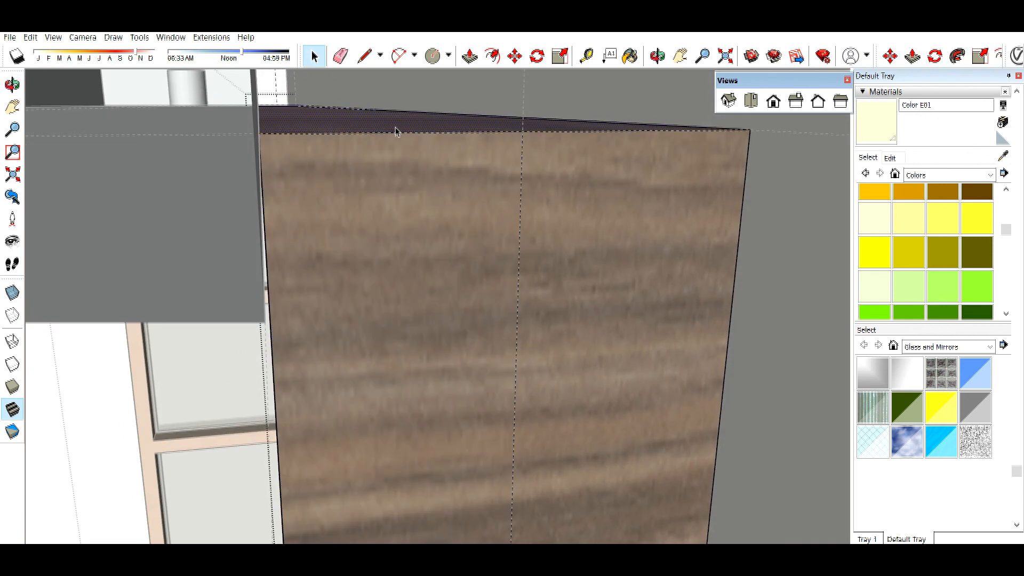
{"action": "key", "text": "p"}
{"action": "left_click", "coordinate": [395, 128]}
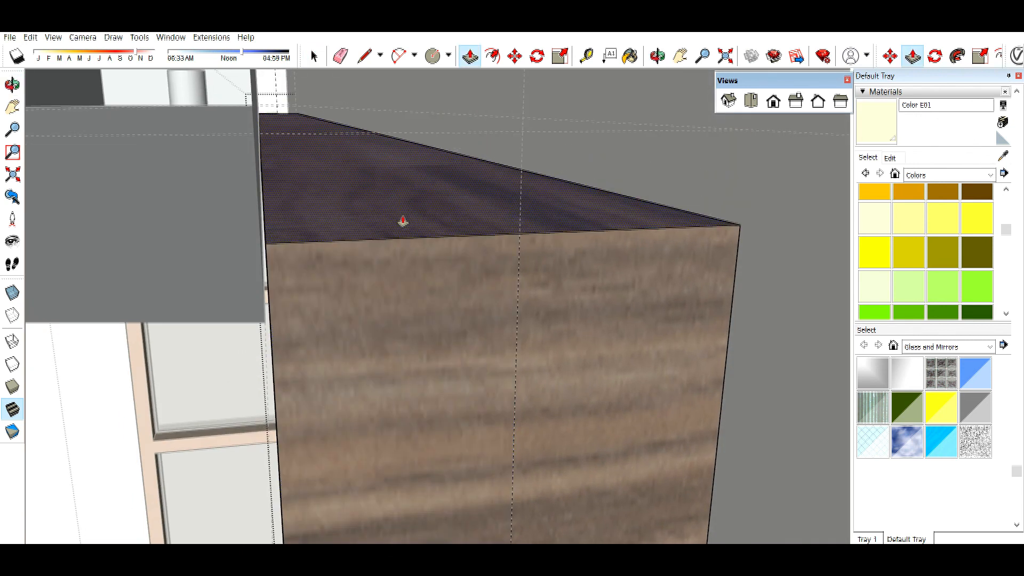
{"action": "left_click", "coordinate": [608, 430]}
- Push the rear strip of the panel's side face inward to recess it behind the front part
{"action": "key", "text": "space"}
{"action": "left_click", "coordinate": [575, 432]}
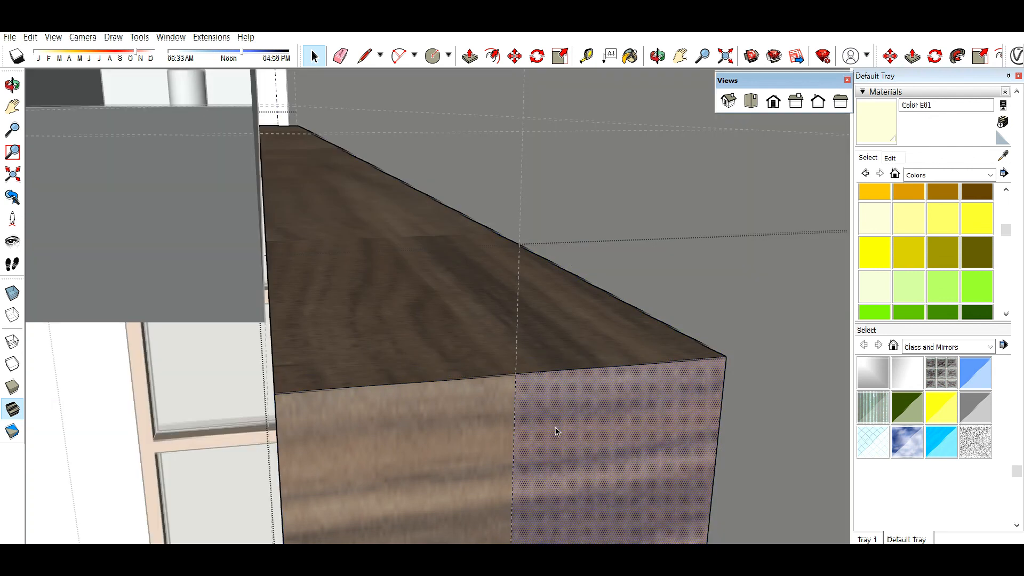
{"action": "key", "text": "p"}
{"action": "left_click", "coordinate": [555, 431]}
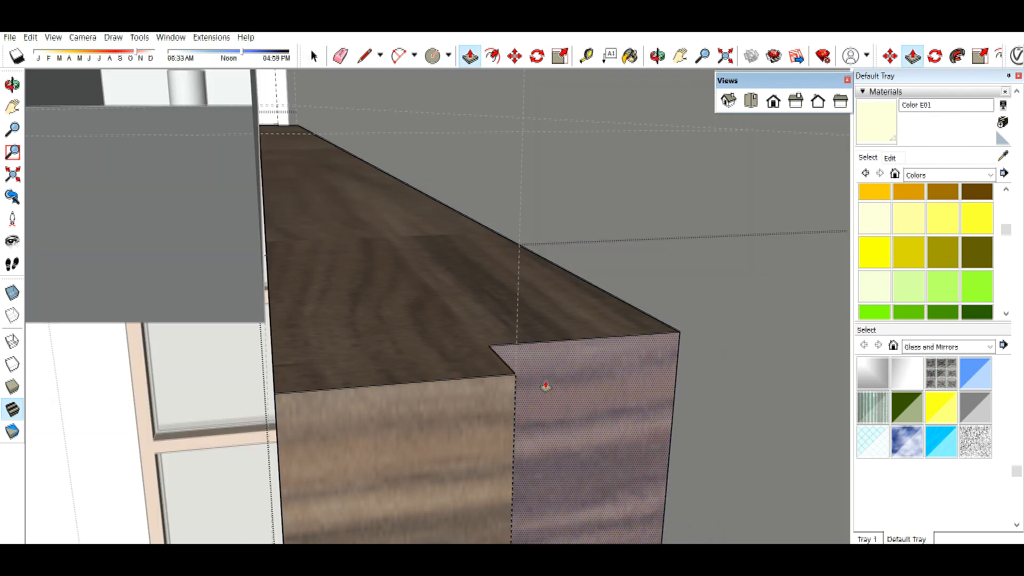
{"action": "left_click", "coordinate": [552, 376]}
{"action": "key", "text": "space"}
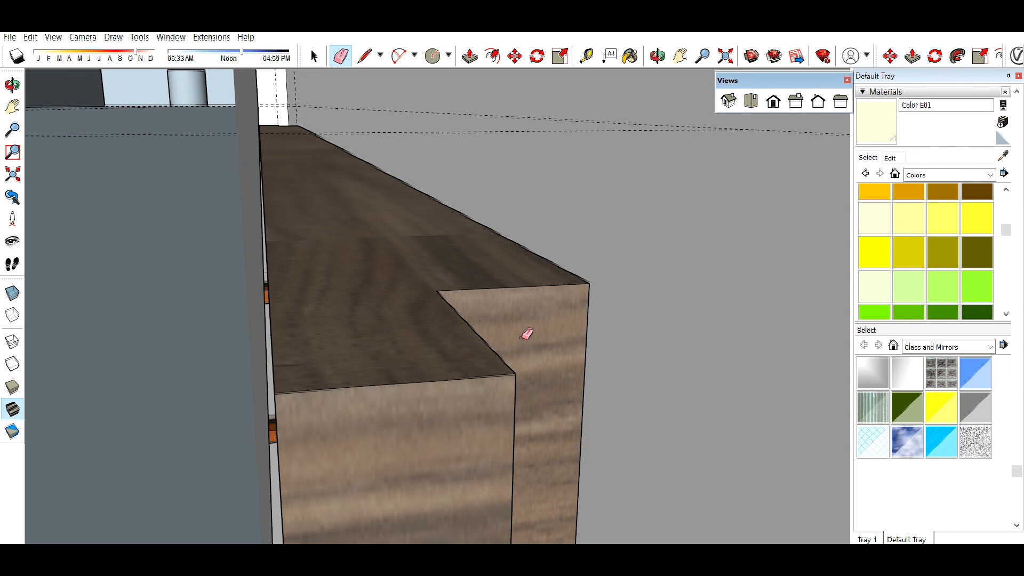
- Draw a line along the panel's top face from the recess corner and push the rear strip down
{"action": "left_click", "coordinate": [477, 288]}
{"action": "key", "text": "l"}
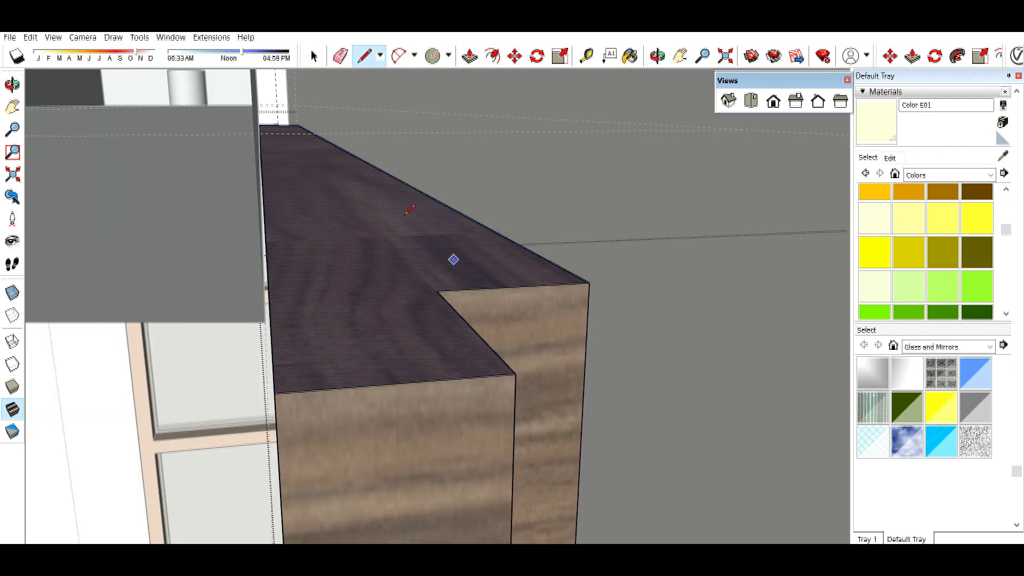
{"action": "left_click", "coordinate": [438, 290]}
{"action": "key", "text": "space"}
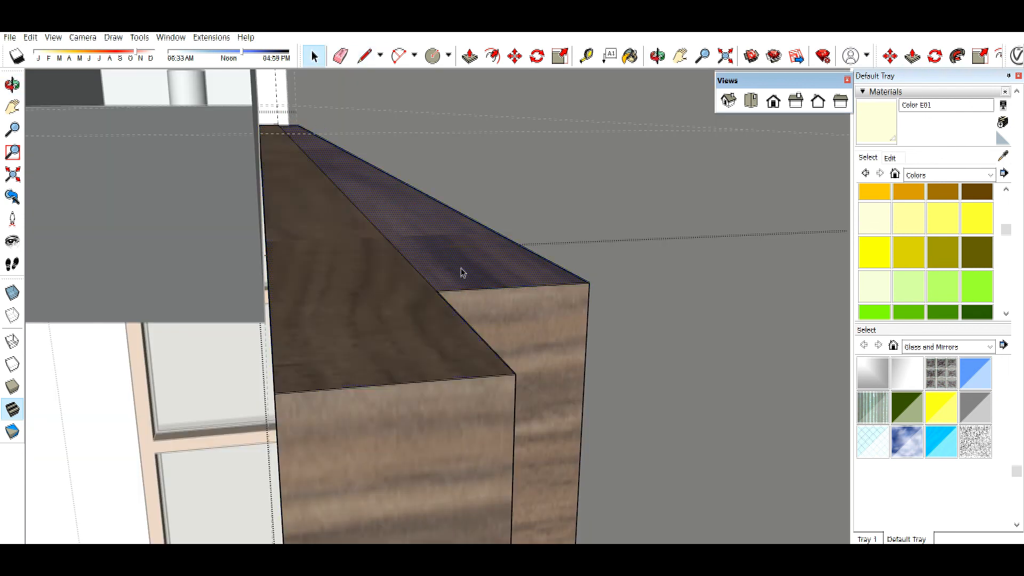
{"action": "key", "text": "p"}
{"action": "left_click_drag", "start_coordinate": [461, 272], "coordinate": [517, 335]}
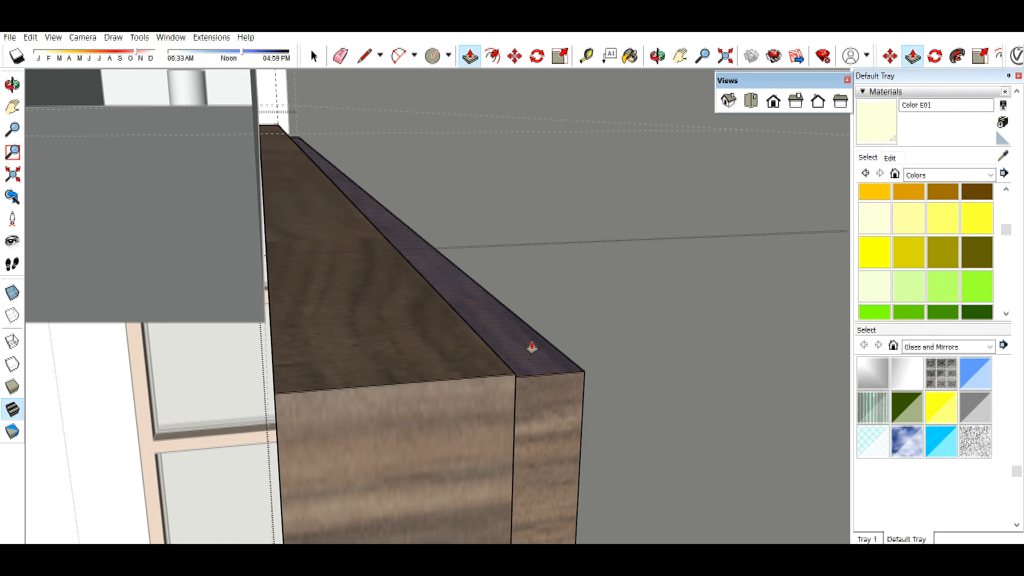
{"action": "left_click", "coordinate": [532, 348]}
{"action": "key", "text": "space"}
- Erase the vertical seam on the back of the panel's raised front part and paint that face with Color E02
{"action": "mouse_move", "coordinate": [590, 411]}
{"action": "middle_mouse_down"}
{"action": "mouse_move", "coordinate": [542, 402]}
{"action": "mouse_move", "coordinate": [487, 411]}
{"action": "mouse_move", "coordinate": [539, 434]}
{"action": "middle_mouse_up"}
{"action": "left_click", "coordinate": [619, 425]}
{"action": "left_click", "coordinate": [536, 423]}
{"action": "left_click", "coordinate": [922, 228]}
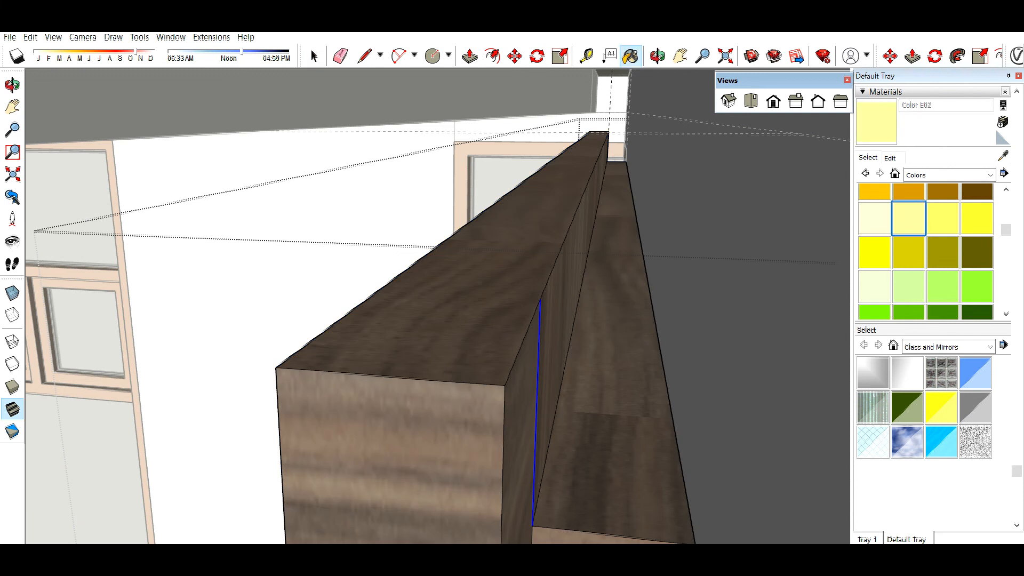
{"action": "key", "text": "e"}
{"action": "left_click", "coordinate": [537, 422]}
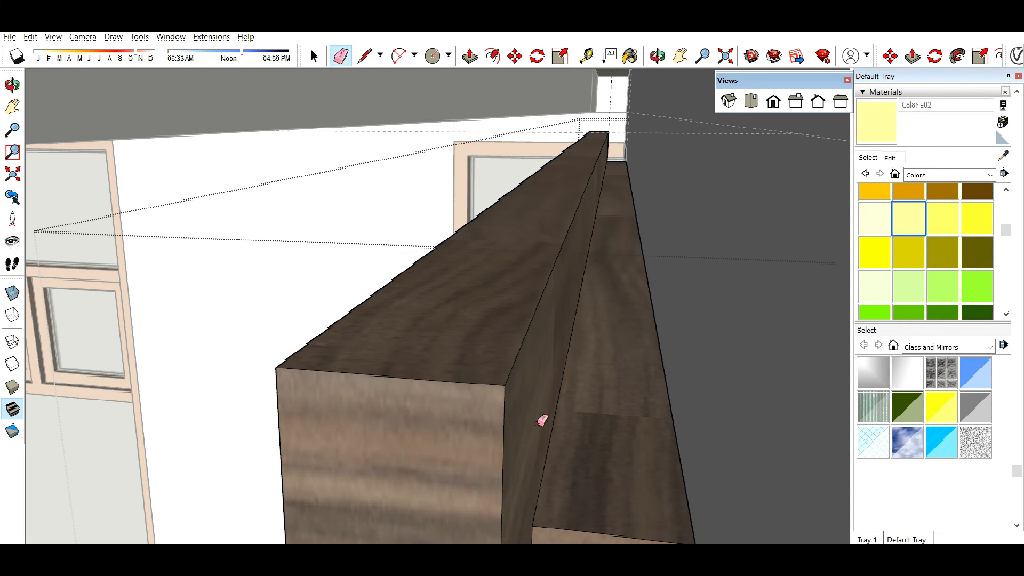
{"action": "key", "text": "b"}
{"action": "left_click", "coordinate": [542, 418]}
- Erase the dividing edge between the painted and unpainted recess faces at the panel's opposite end
{"action": "mouse_move", "coordinate": [531, 410]}
{"action": "middle_mouse_down"}
{"action": "mouse_move", "coordinate": [560, 366]}
{"action": "mouse_move", "coordinate": [736, 384]}
{"action": "mouse_move", "coordinate": [304, 434]}
{"action": "mouse_move", "coordinate": [660, 308]}
{"action": "mouse_move", "coordinate": [457, 192]}
{"action": "mouse_move", "coordinate": [720, 206]}
{"action": "mouse_move", "coordinate": [681, 213]}
{"action": "mouse_move", "coordinate": [505, 313]}
{"action": "mouse_move", "coordinate": [662, 244]}
{"action": "mouse_move", "coordinate": [142, 233]}
{"action": "mouse_move", "coordinate": [539, 144]}
{"action": "mouse_move", "coordinate": [487, 183]}
{"action": "mouse_move", "coordinate": [533, 170]}
{"action": "mouse_move", "coordinate": [480, 215]}
{"action": "mouse_move", "coordinate": [631, 265]}
{"action": "mouse_move", "coordinate": [495, 260]}
{"action": "middle_mouse_up"}
{"action": "key", "text": "e"}
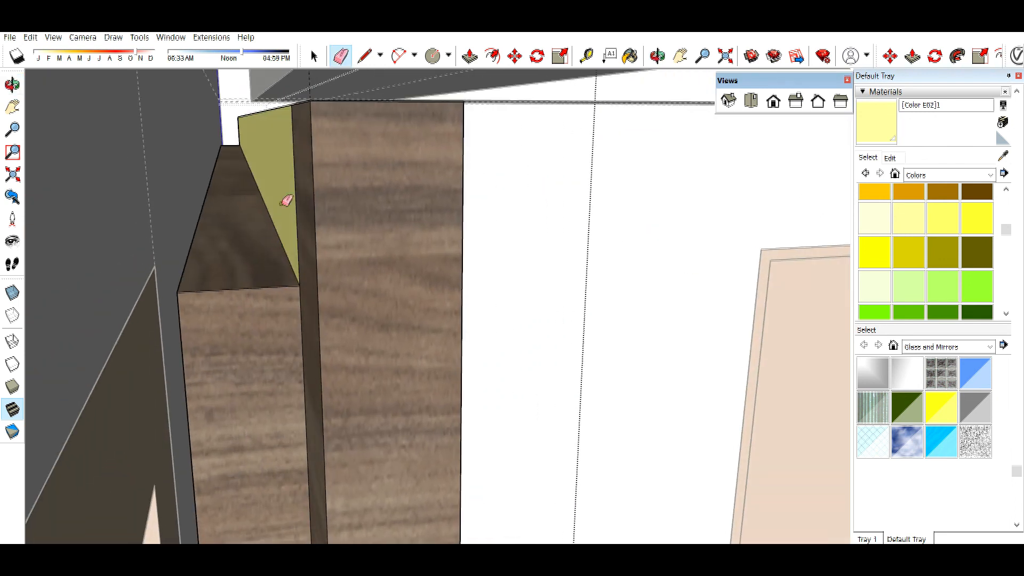
{"action": "left_click", "coordinate": [296, 203]}
{"action": "key", "text": "space"}
- Try texture widths of 1, 3 and 5 m for the headboard panel's wood floor material, returning to 3 m
{"action": "mouse_move", "coordinate": [308, 218]}
{"action": "middle_mouse_down"}
{"action": "mouse_move", "coordinate": [370, 278]}
{"action": "mouse_move", "coordinate": [450, 91]}
{"action": "mouse_move", "coordinate": [416, 139]}
{"action": "mouse_move", "coordinate": [361, 112]}
{"action": "mouse_move", "coordinate": [464, 199]}
{"action": "mouse_move", "coordinate": [430, 206]}
{"action": "mouse_move", "coordinate": [430, 183]}
{"action": "mouse_move", "coordinate": [440, 188]}
{"action": "mouse_move", "coordinate": [440, 201]}
{"action": "mouse_move", "coordinate": [418, 95]}
{"action": "middle_mouse_up"}
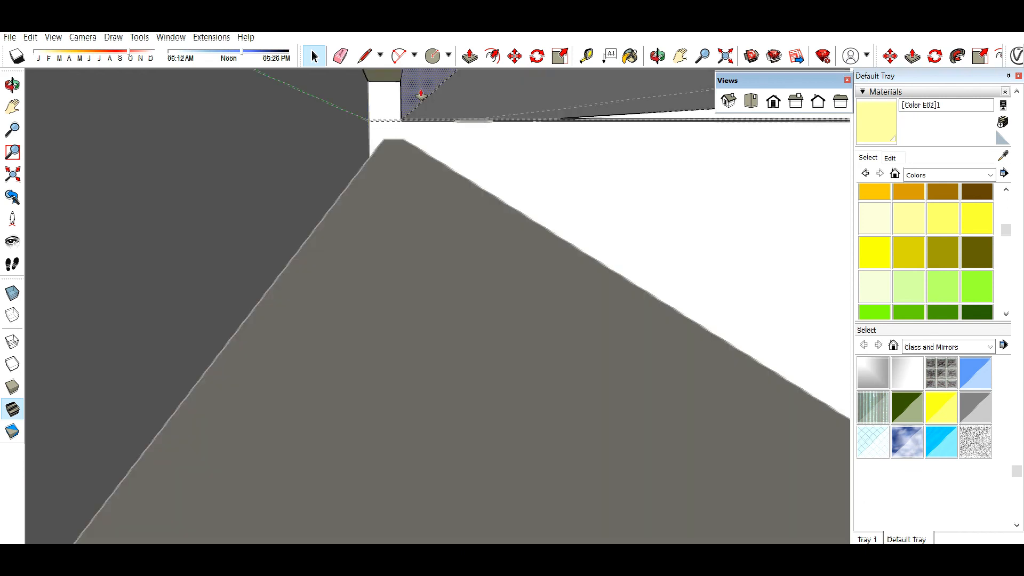
{"action": "middle_click_drag", "start_coordinate": [290, 114], "coordinate": [498, 240]}
{"action": "left_click", "coordinate": [680, 56]}
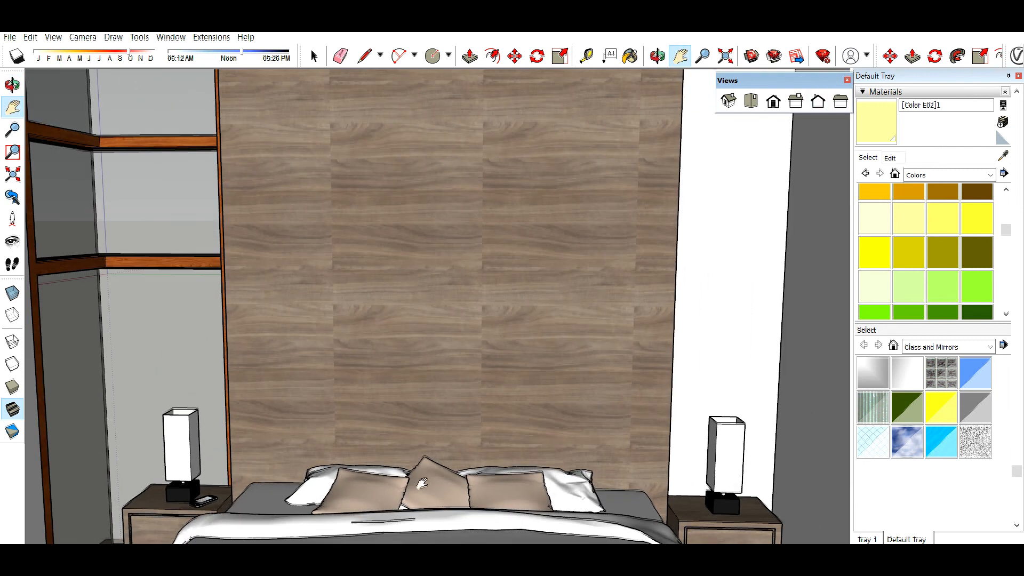
{"action": "key", "text": "space"}
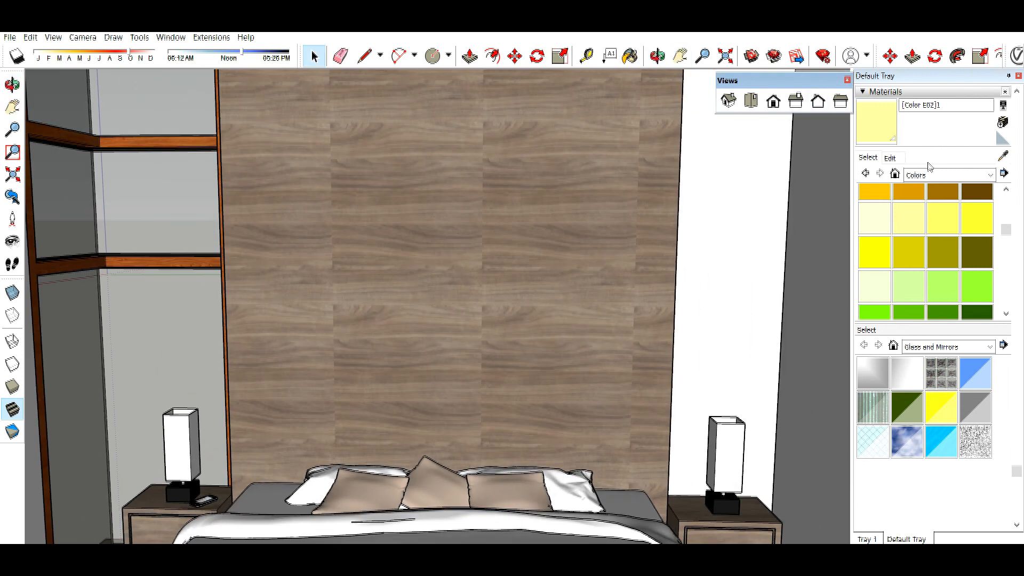
{"action": "key", "text": "b"}
{"action": "left_click", "coordinate": [889, 158]}
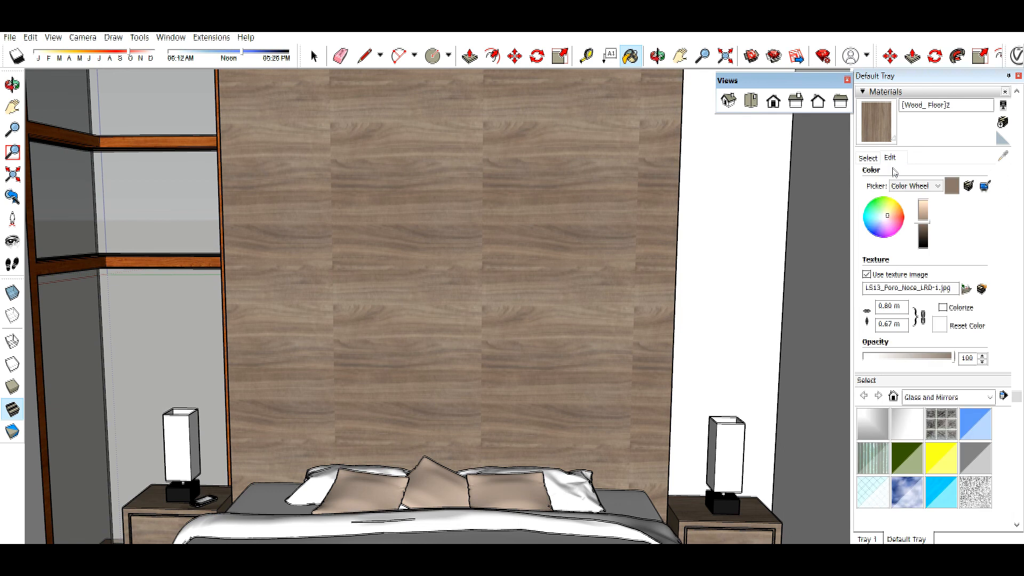
{"action": "double_click", "coordinate": [885, 306]}
{"action": "type", "text": "1"}
{"action": "key", "text": "Return"}
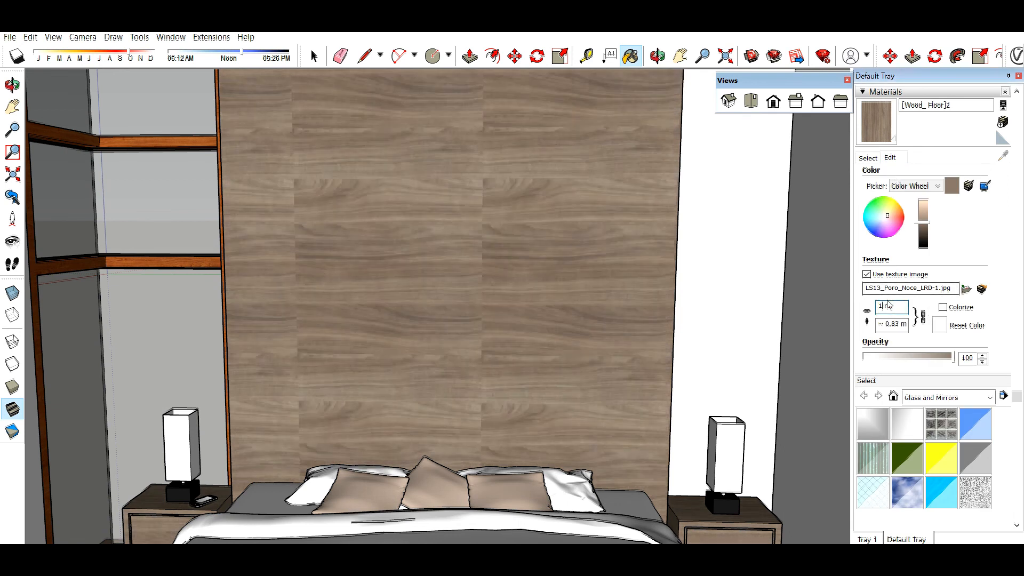
{"action": "type", "text": "2"}
{"action": "key", "text": "Return"}
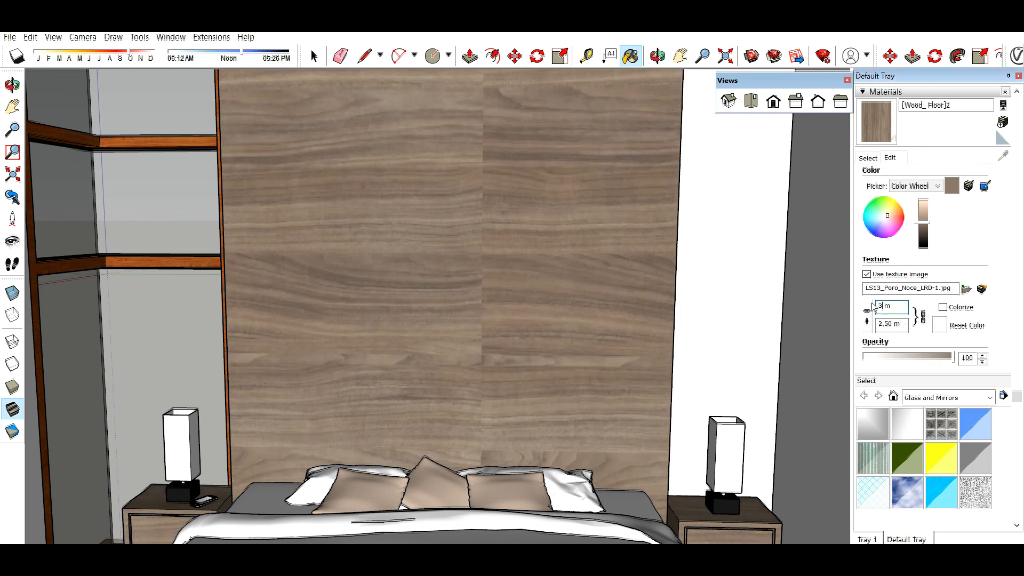
{"action": "type", "text": "5"}
{"action": "key", "text": "Return"}
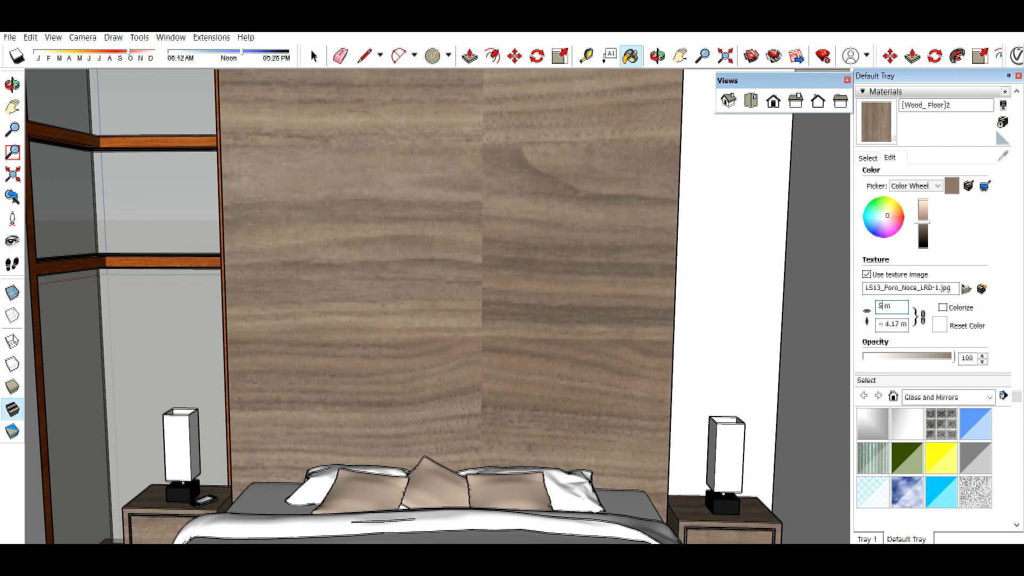
{"action": "type", "text": "3"}
{"action": "key", "text": "Return"}
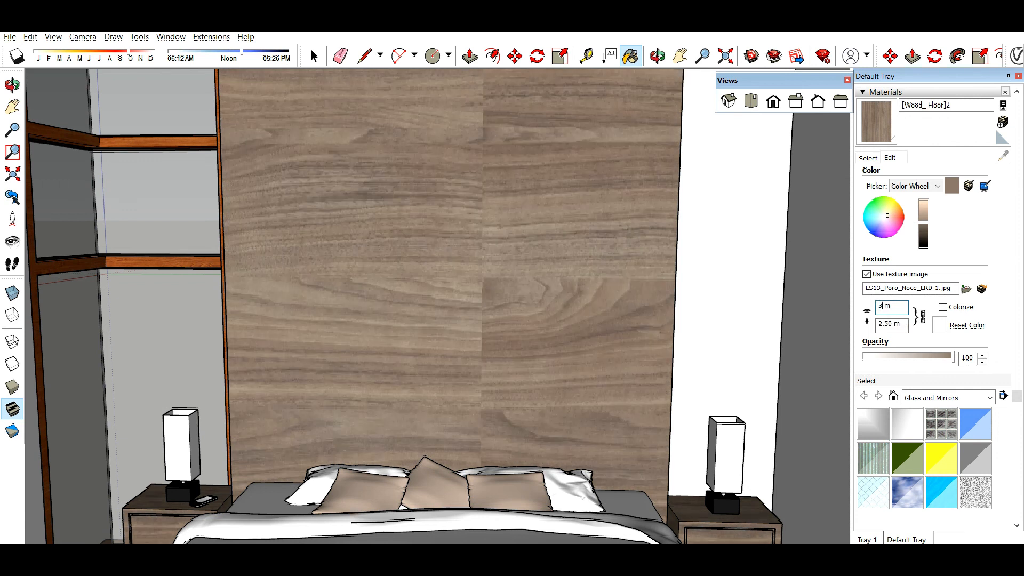
- Try an unlinked wood texture size of 8 m wide by about 3 m high, and restore the original texture scale
{"action": "type", "text": "3"}
{"action": "key", "text": "Return"}
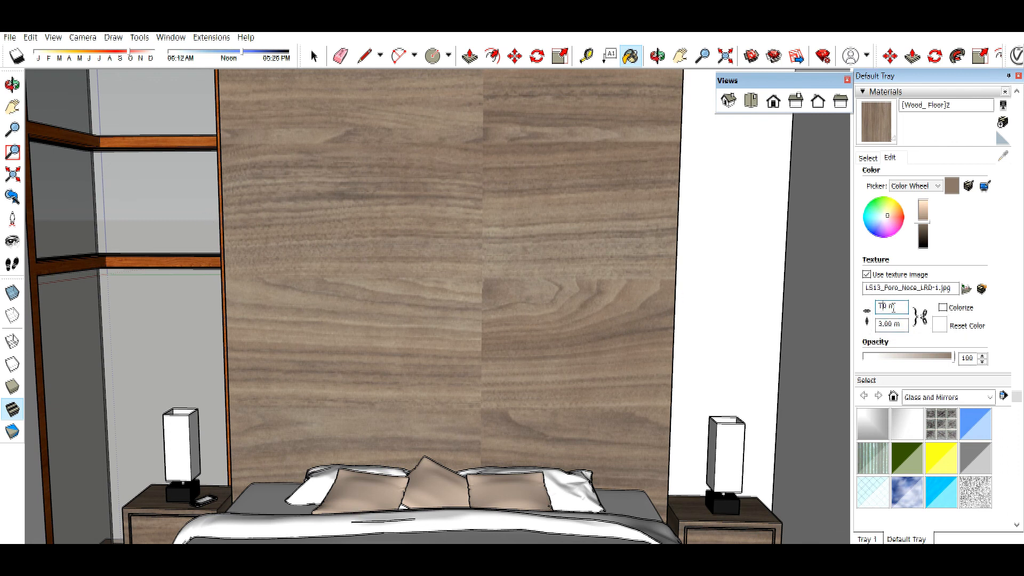
{"action": "type", "text": "8"}
{"action": "key", "text": "Return"}
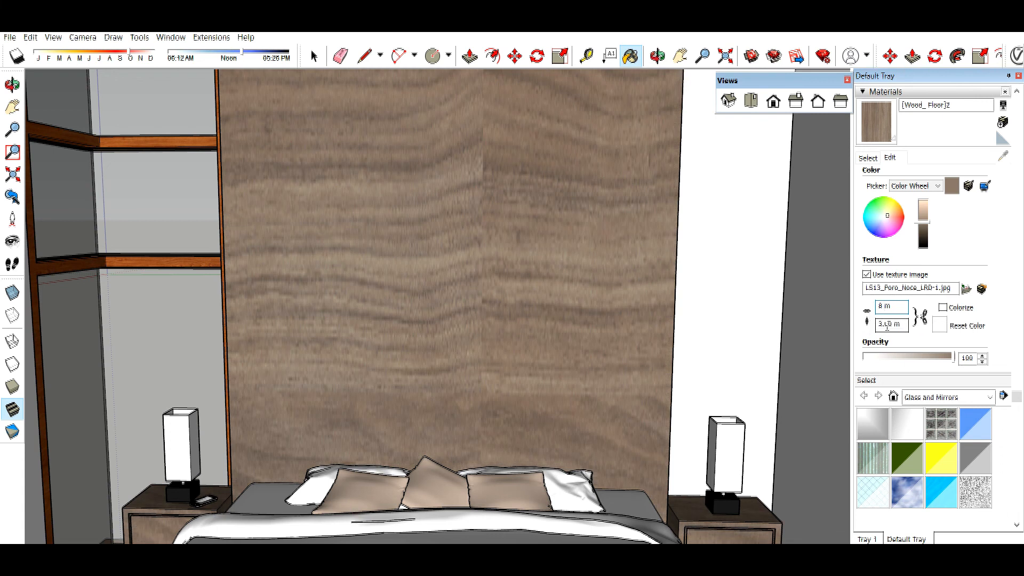
{"action": "key", "text": "BackSpace"}
{"action": "left_click", "coordinate": [868, 158]}
{"action": "left_click", "coordinate": [570, 244]}
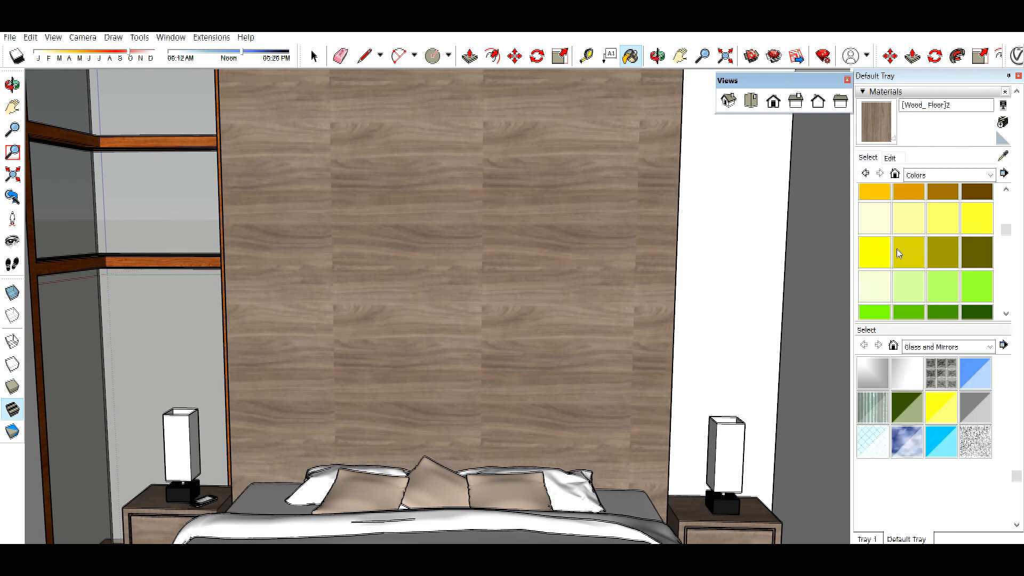
- Create a new material for the panel using the 133_golden teak fine wood PBR texture image from the WOOD folder
{"action": "key", "text": "space"}
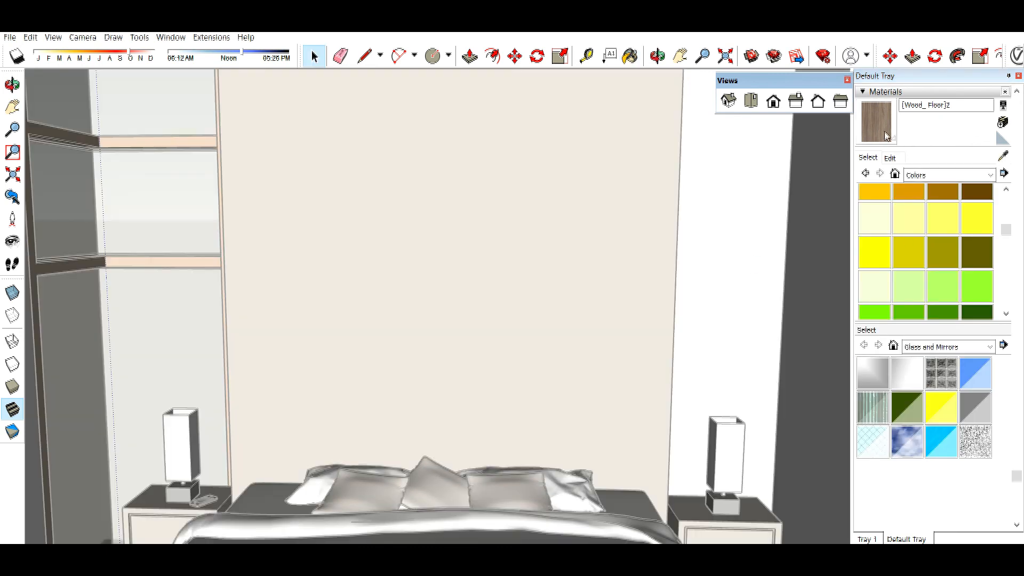
{"action": "left_click", "coordinate": [1002, 122]}
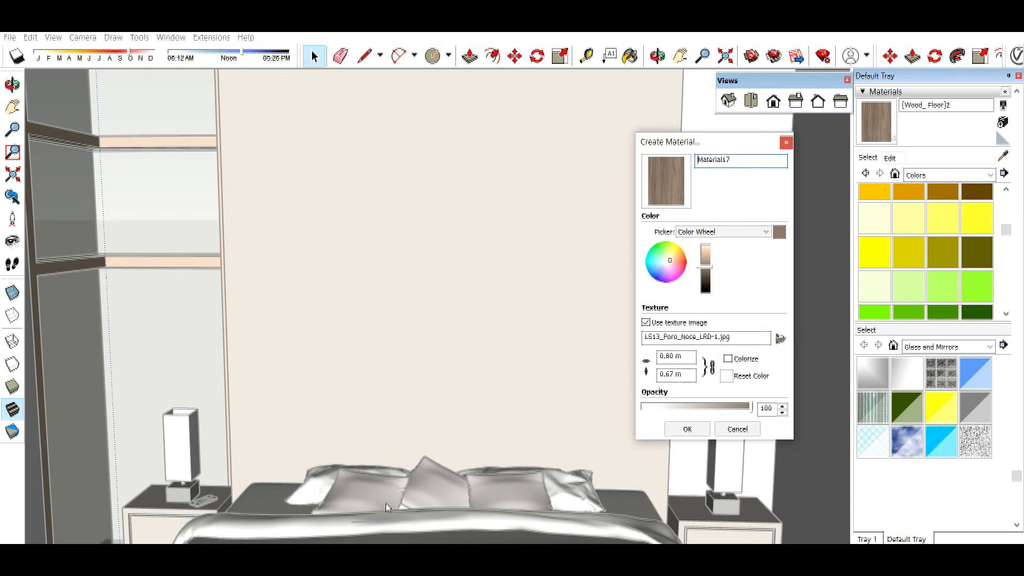
{"action": "left_click", "coordinate": [781, 339]}
{"action": "double_click", "coordinate": [655, 276]}
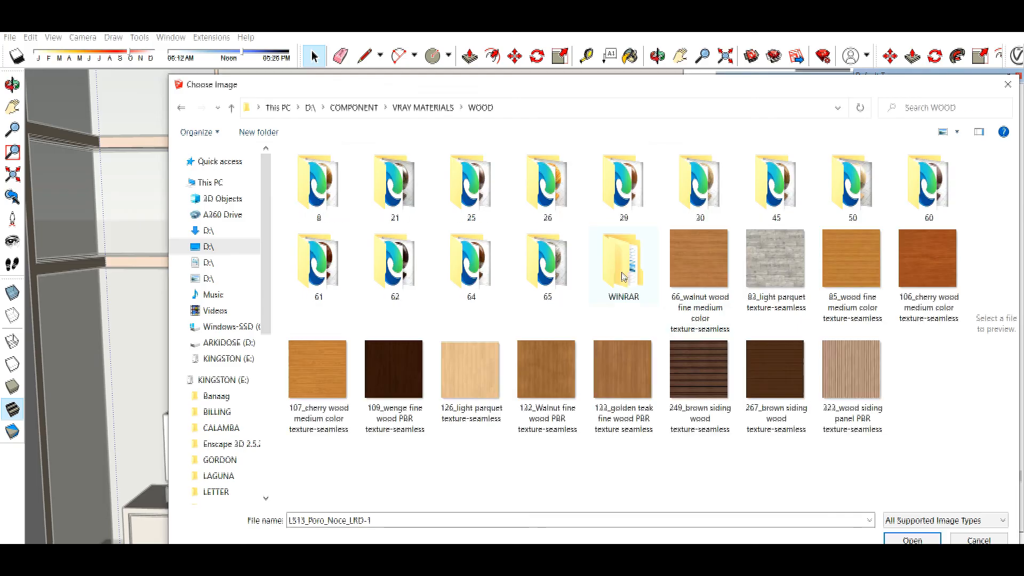
{"action": "left_click", "coordinate": [643, 392]}
{"action": "double_click", "coordinate": [600, 344]}
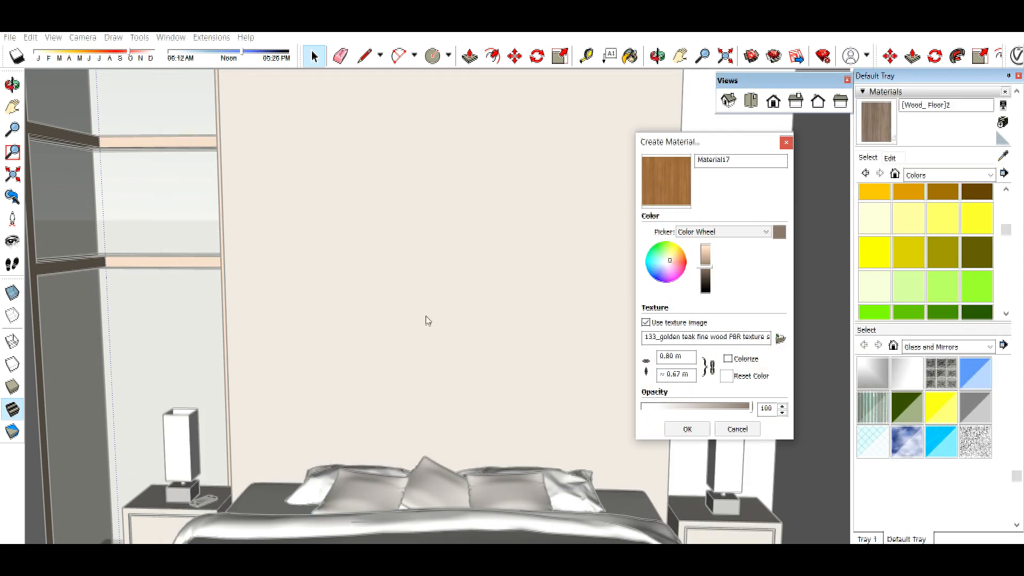
{"action": "key", "text": "Return"}
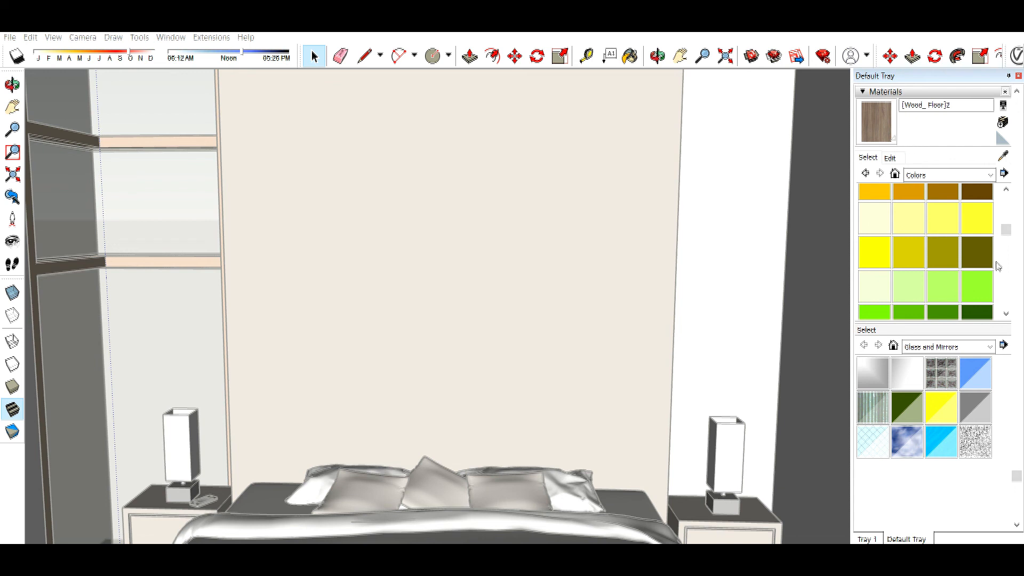
- Create a material from the 133_golden teak fine wood PBR texture image and apply it to the headboard panel's front face
{"action": "left_click", "coordinate": [1002, 122]}
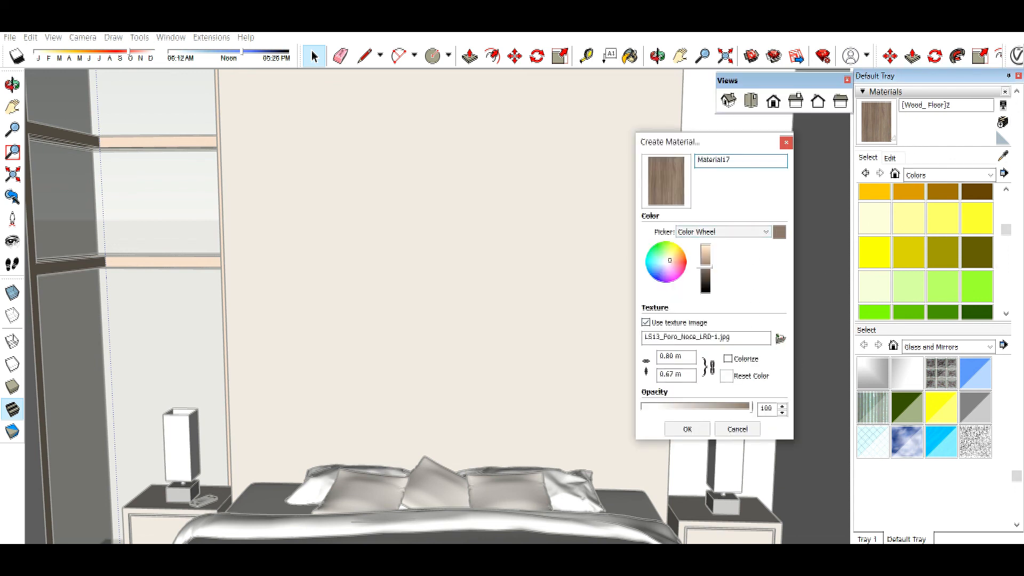
{"action": "left_click", "coordinate": [780, 338]}
{"action": "double_click", "coordinate": [621, 365]}
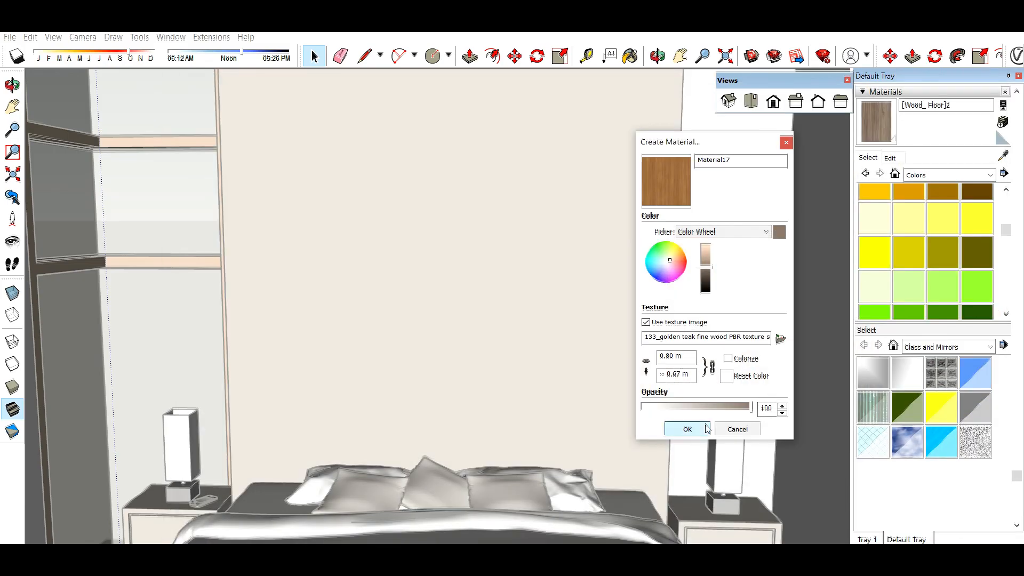
{"action": "left_click", "coordinate": [688, 429]}
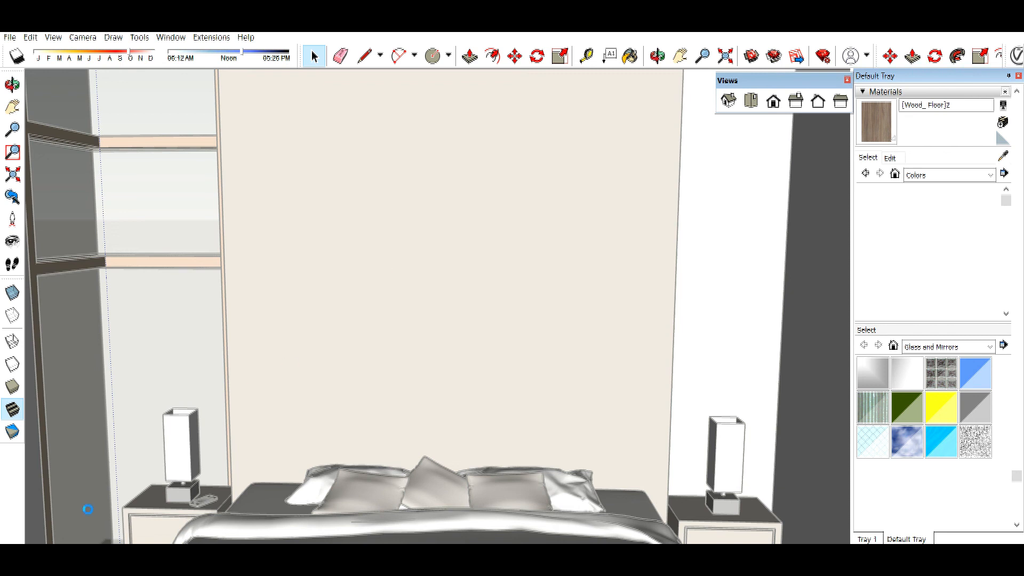
{"action": "left_click", "coordinate": [381, 293]}
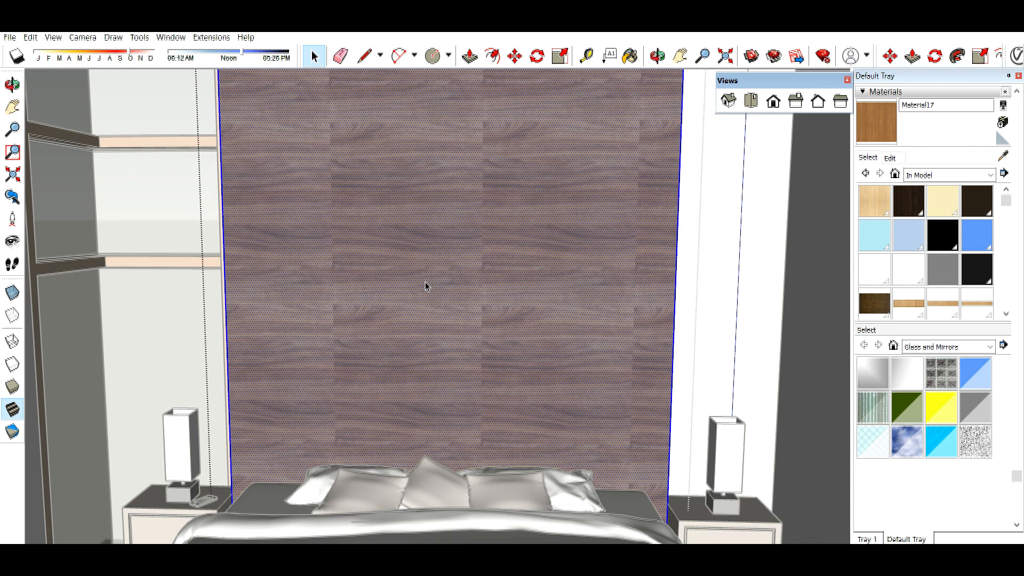
{"action": "key", "text": "space"}
{"action": "left_click", "coordinate": [897, 158]}
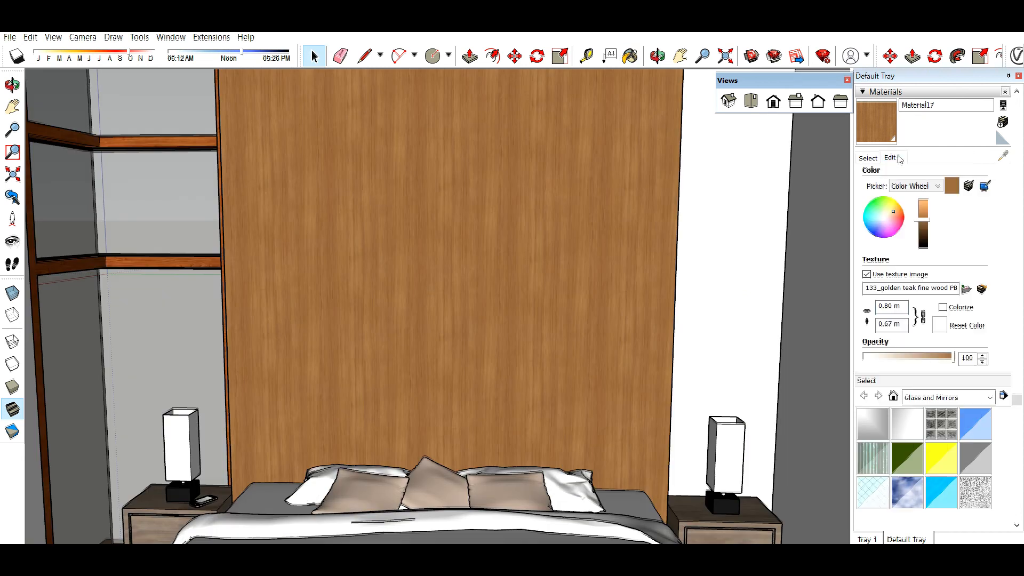
- Rotate the teak texture on the headboard panel's front face so that the grain runs horizontally
{"action": "double_click", "coordinate": [382, 275]}
{"action": "left_click", "coordinate": [389, 271]}
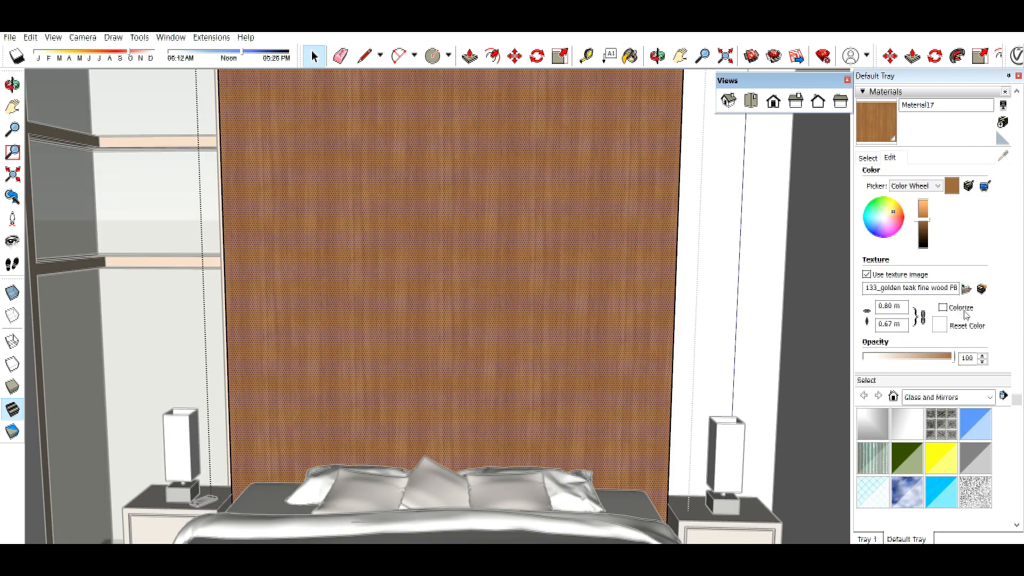
{"action": "right_click", "coordinate": [504, 274]}
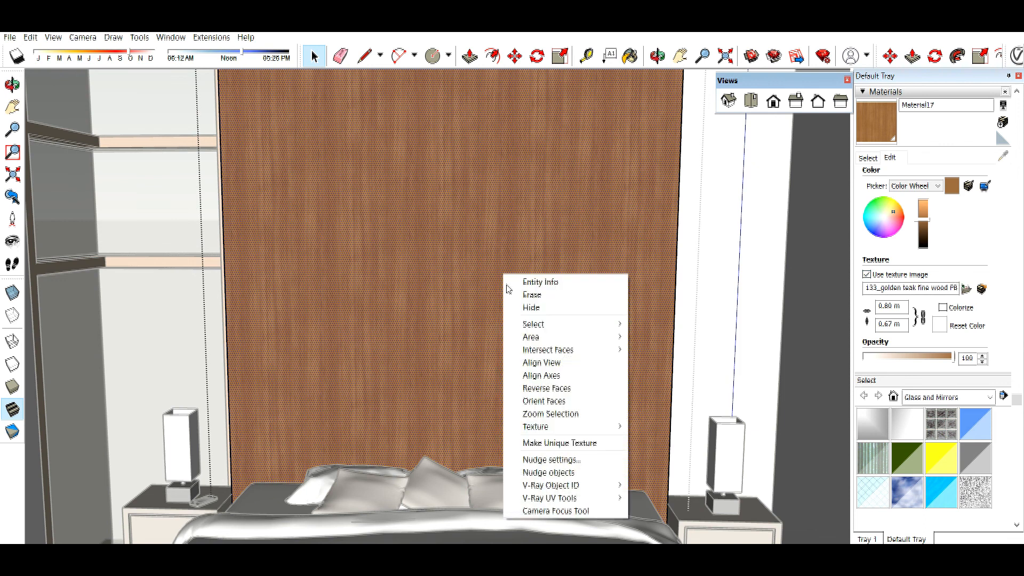
{"action": "mouse_move", "coordinate": [586, 428]}
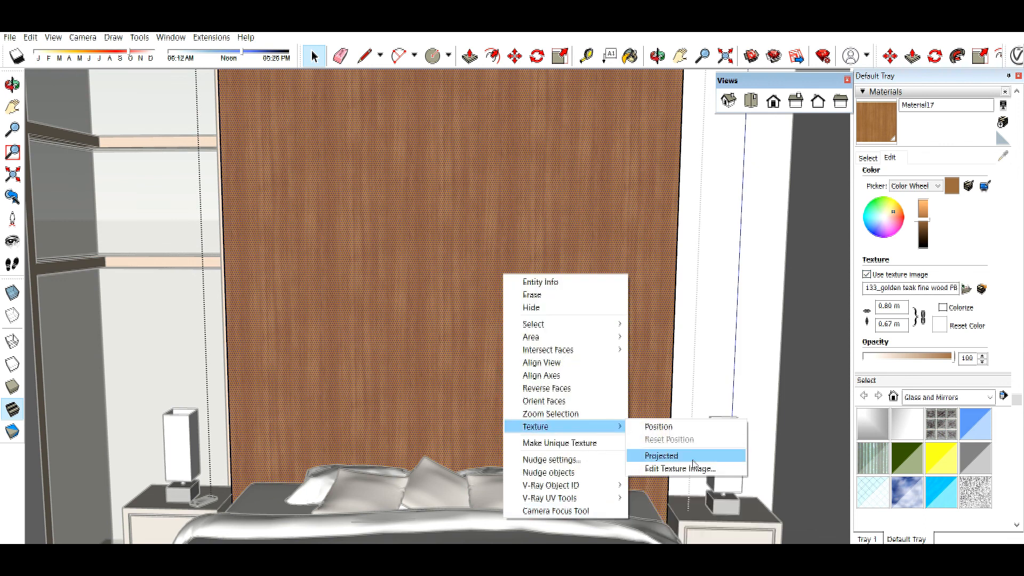
{"action": "left_click", "coordinate": [658, 426]}
{"action": "left_click_drag", "start_coordinate": [586, 296], "coordinate": [409, 460]}
{"action": "left_click", "coordinate": [834, 341]}
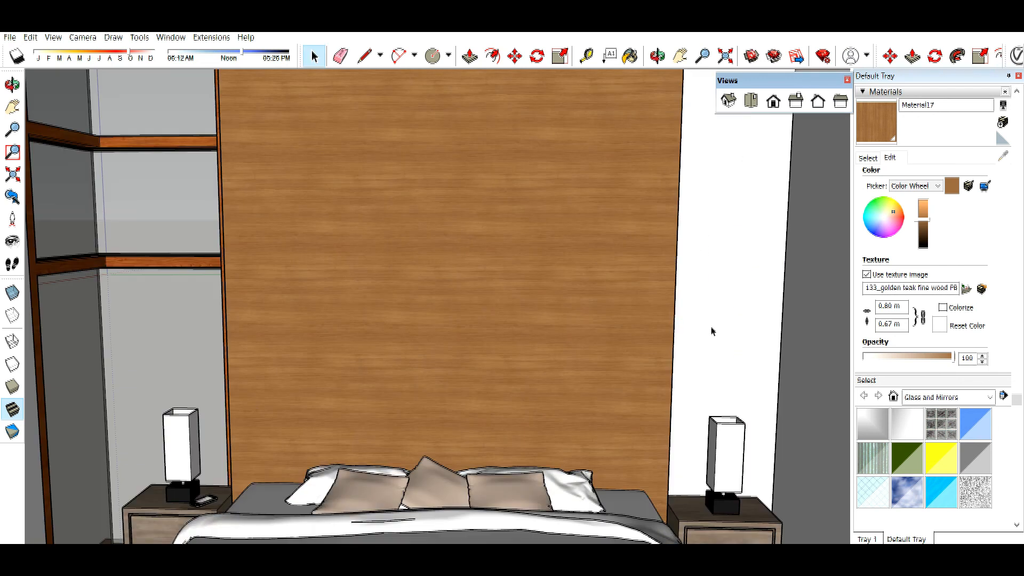
- Paint the nightstands and the bed platform with the golden teak material
{"action": "middle_click_drag", "start_coordinate": [678, 377], "coordinate": [468, 470]}
{"action": "left_click", "coordinate": [477, 474]}
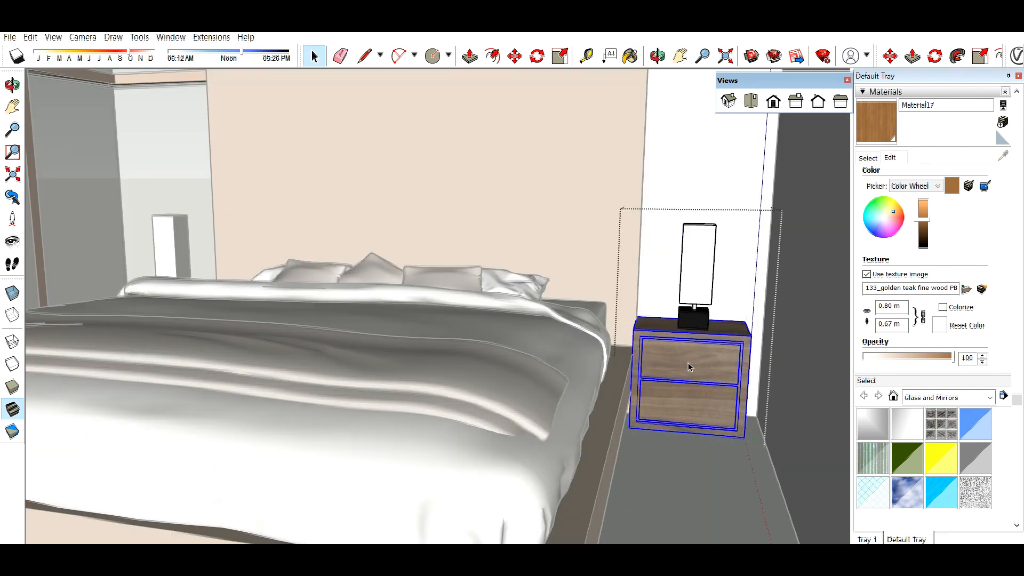
{"action": "left_click", "coordinate": [688, 366]}
{"action": "key", "text": "b"}
{"action": "left_click", "coordinate": [698, 365]}
{"action": "key", "text": "space"}
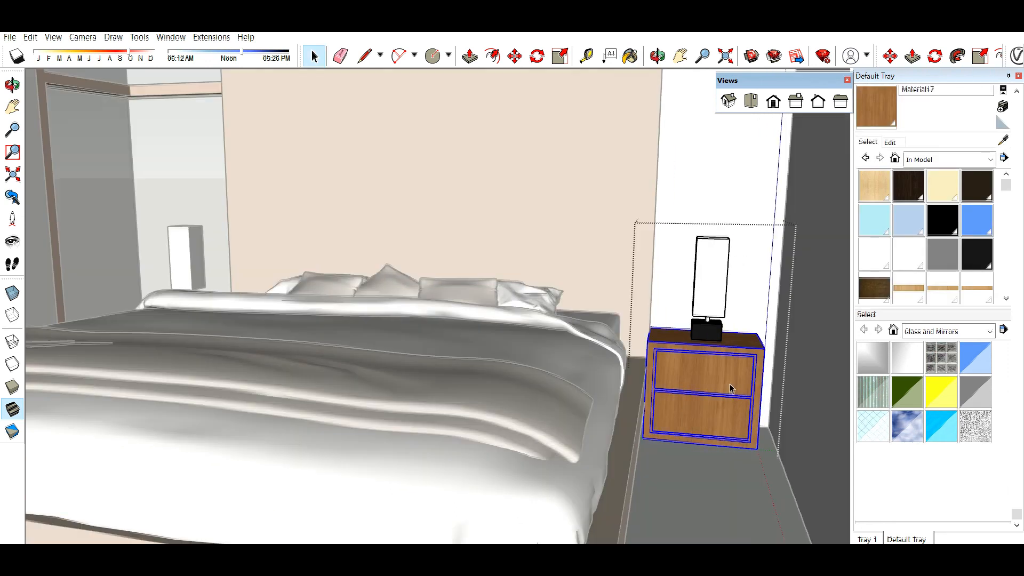
{"action": "left_click", "coordinate": [731, 388]}
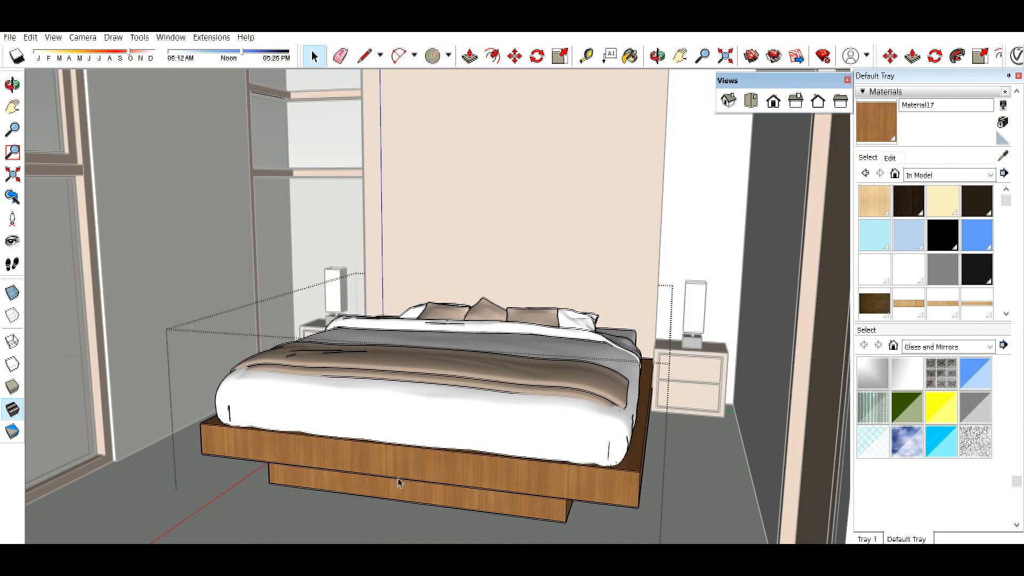
{"action": "left_click", "coordinate": [400, 483]}
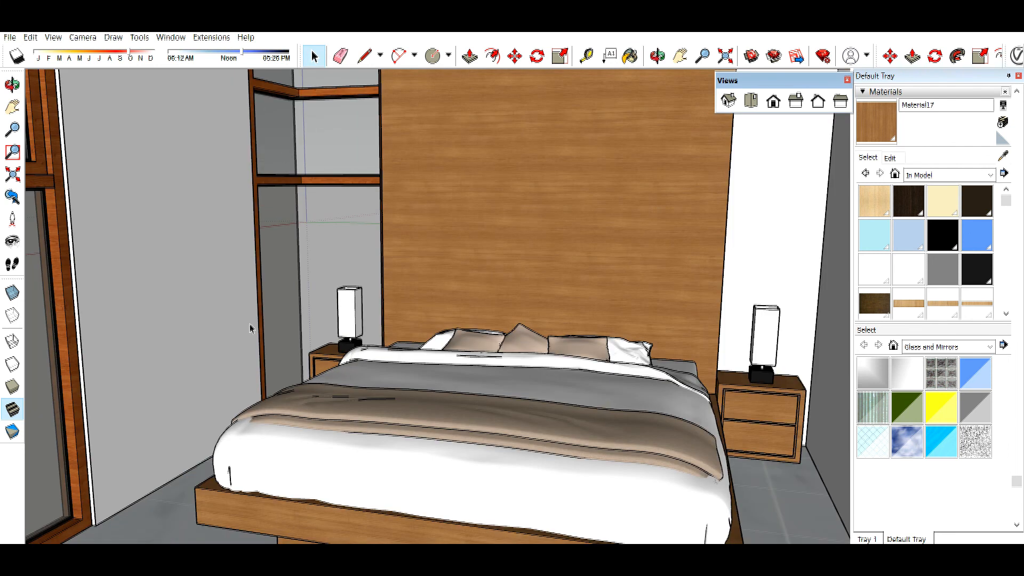
- Paint the recessed plinth under the bed platform with the 0136_Charcoal material
{"action": "scroll", "coordinate": [391, 348], "scroll_direction": "down", "scroll_amount": 2}
{"action": "middle_click_drag", "start_coordinate": [606, 436], "coordinate": [558, 413]}
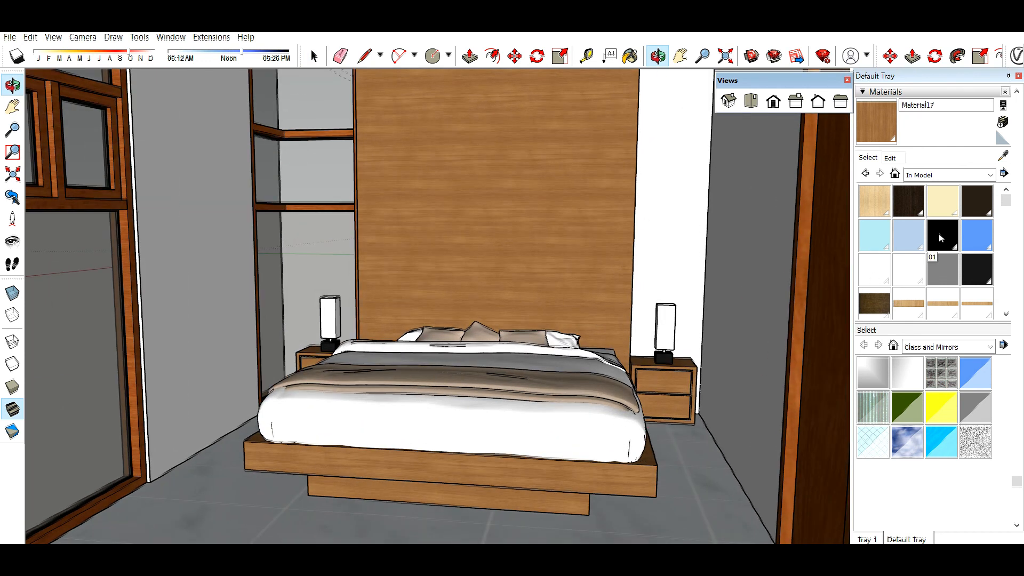
{"action": "left_click", "coordinate": [976, 269]}
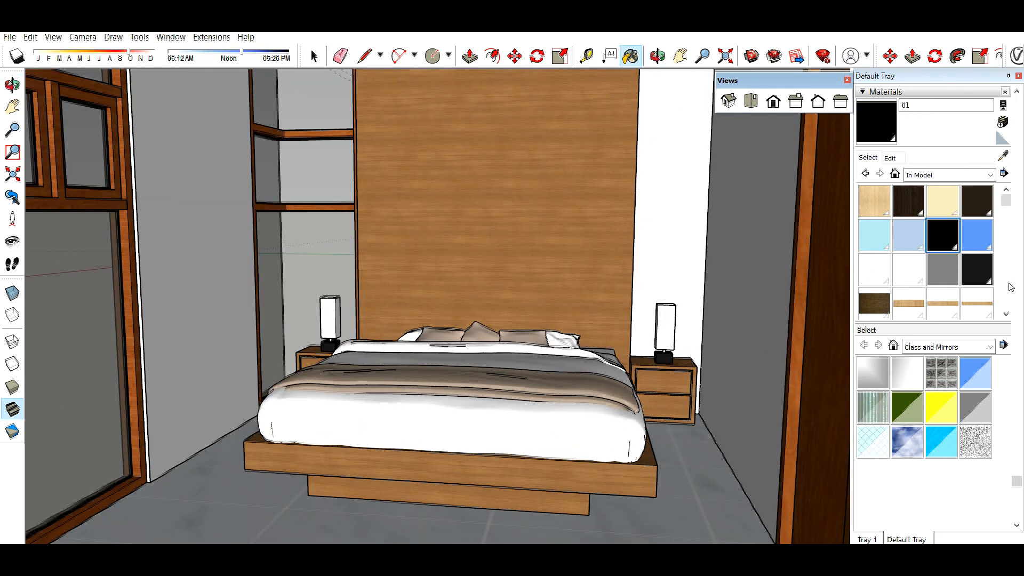
{"action": "key", "text": "space"}
{"action": "left_click", "coordinate": [472, 500]}
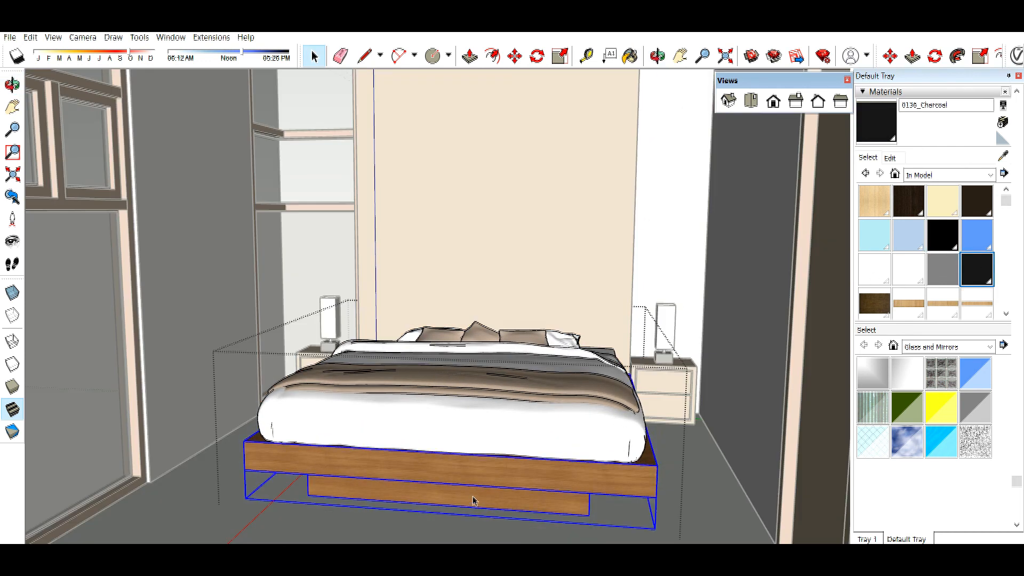
{"action": "double_click", "coordinate": [474, 501]}
{"action": "left_click", "coordinate": [475, 503]}
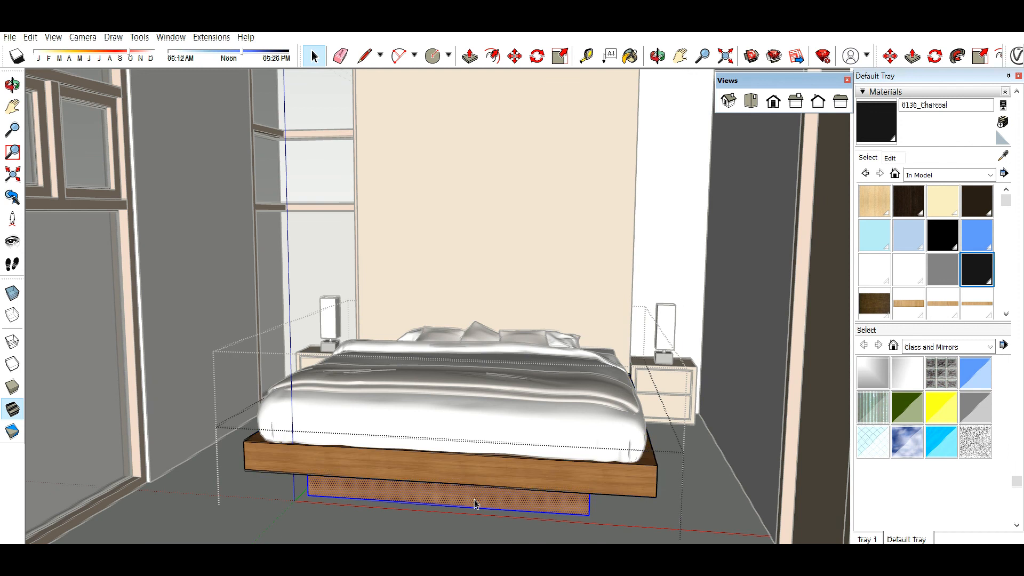
{"action": "left_click", "coordinate": [475, 504]}
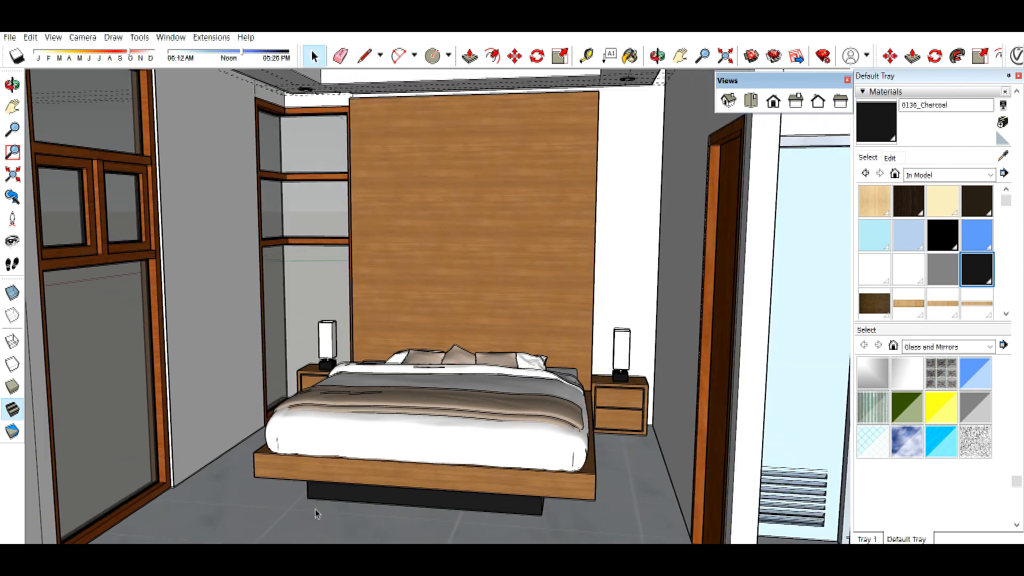
- Paint the front frame and top of the nightstand without the phone with 0136_Charcoal, keeping the drawer fronts teak
{"action": "scroll", "coordinate": [653, 407], "scroll_direction": "up", "scroll_amount": 5}
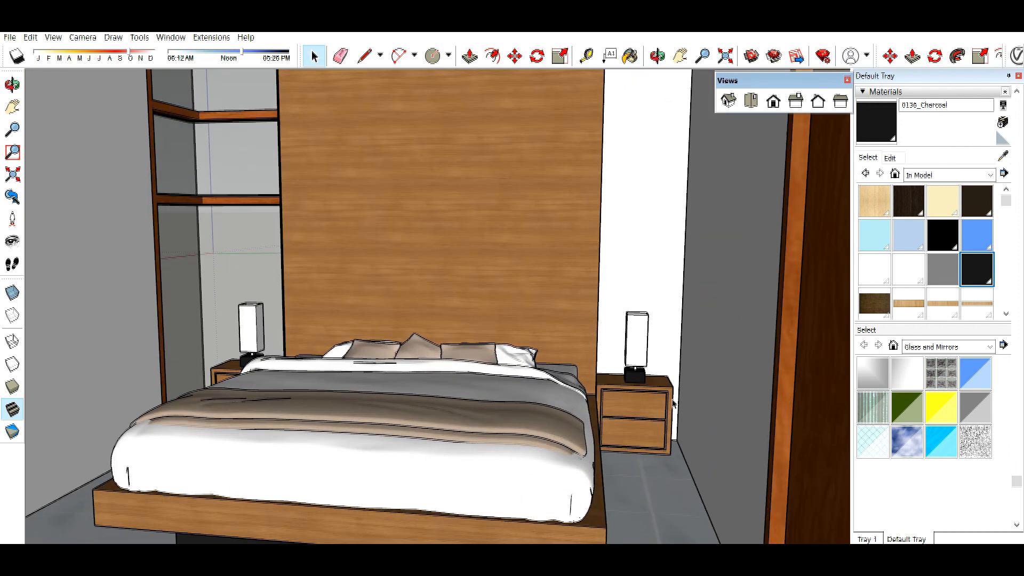
{"action": "scroll", "coordinate": [653, 407], "scroll_direction": "up", "scroll_amount": 3}
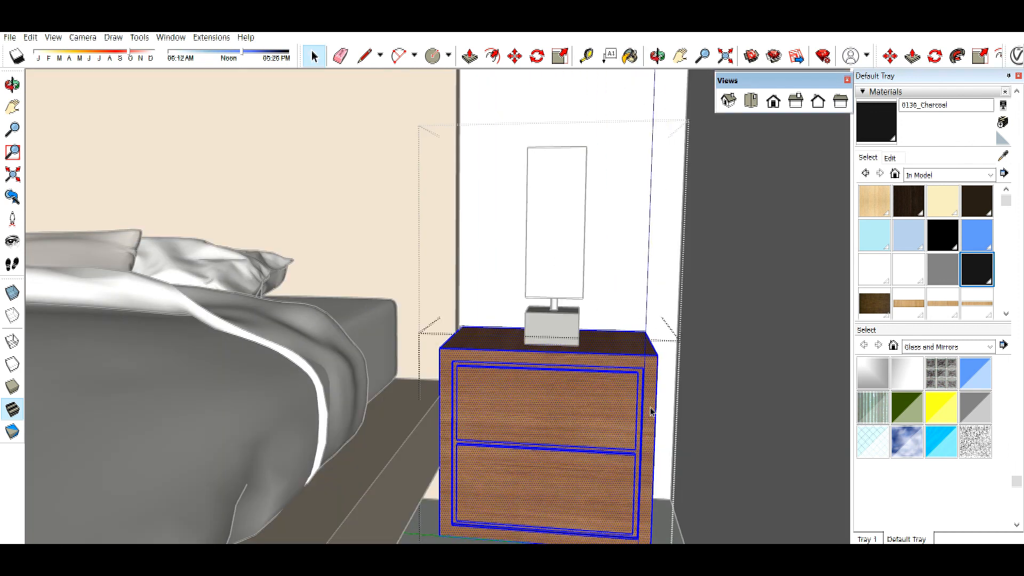
{"action": "key", "text": "b"}
{"action": "left_click", "coordinate": [651, 410]}
{"action": "left_click", "coordinate": [621, 344]}
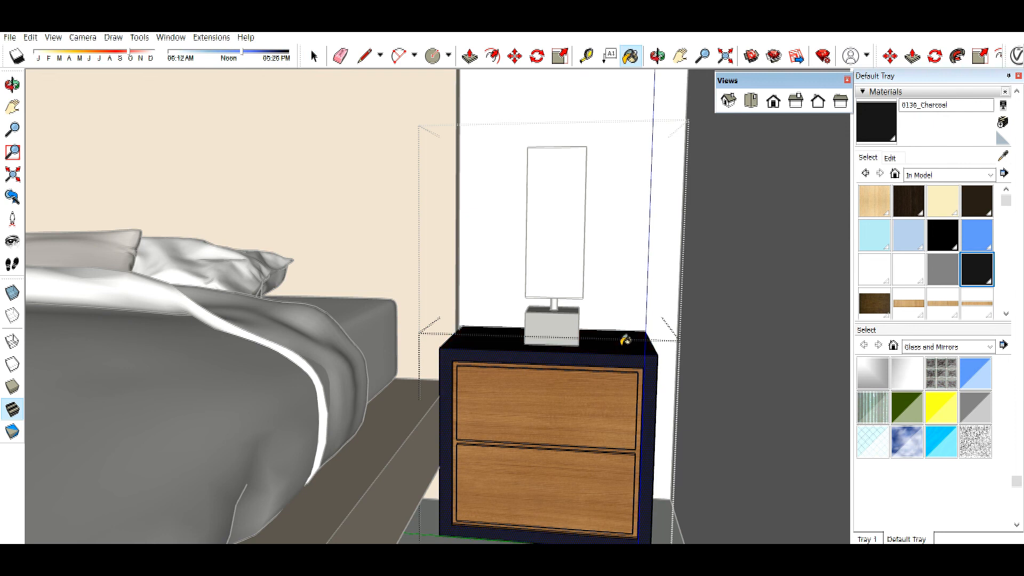
{"action": "key", "text": "space"}
{"action": "left_click", "coordinate": [666, 418]}
- Paint the remaining outer side faces of the same nightstand with 0136_Charcoal
{"action": "middle_click_drag", "start_coordinate": [597, 405], "coordinate": [464, 373]}
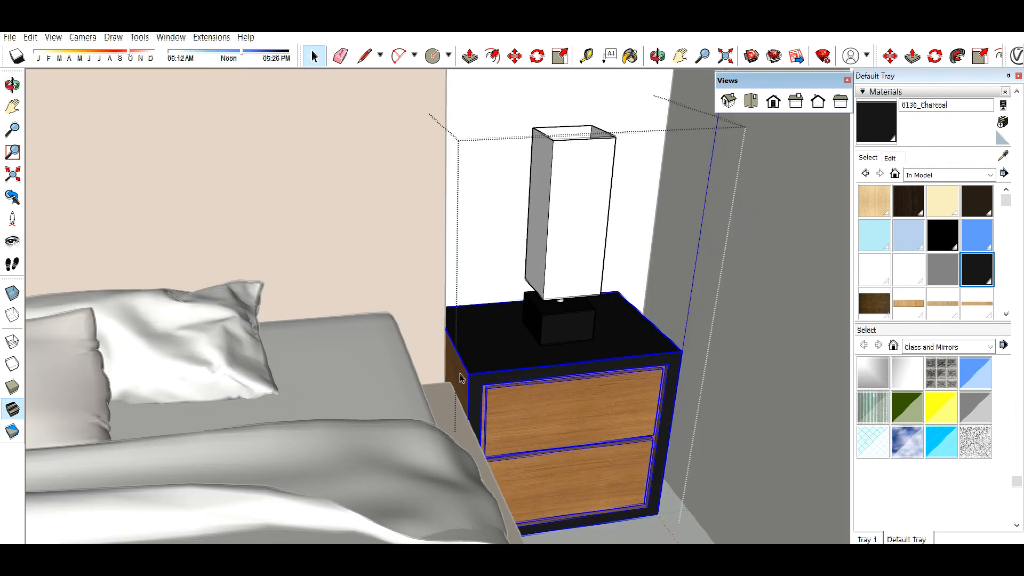
{"action": "triple_click", "coordinate": [461, 378]}
{"action": "left_click", "coordinate": [462, 374]}
{"action": "key", "text": "b"}
{"action": "left_click", "coordinate": [463, 369]}
{"action": "mouse_move", "coordinate": [656, 377]}
{"action": "middle_mouse_down"}
{"action": "mouse_move", "coordinate": [618, 384]}
{"action": "mouse_move", "coordinate": [463, 362]}
{"action": "mouse_move", "coordinate": [485, 368]}
{"action": "middle_mouse_up"}
{"action": "scroll", "coordinate": [605, 420], "scroll_direction": "up", "scroll_amount": 4}
{"action": "middle_click_drag", "start_coordinate": [659, 419], "coordinate": [634, 437]}
{"action": "key", "text": "space"}
{"action": "double_click", "coordinate": [597, 419]}
{"action": "key", "text": "b"}
{"action": "left_click", "coordinate": [598, 409]}
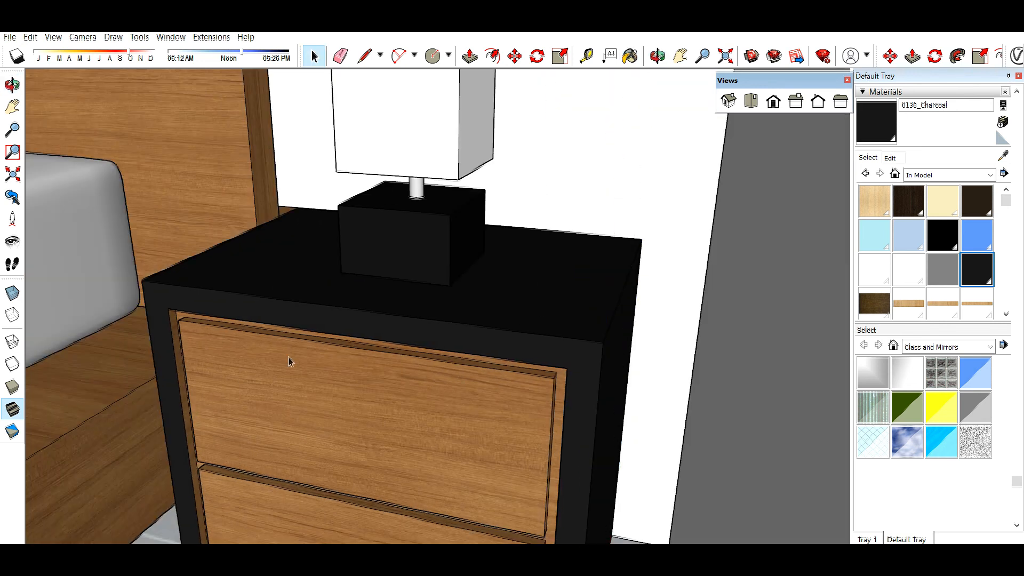
- Paint the front frame and top of the nightstand holding the phone with 0136_Charcoal, keeping its drawer fronts teak
{"action": "middle_click_drag", "start_coordinate": [289, 358], "coordinate": [599, 284]}
{"action": "scroll", "coordinate": [439, 341], "scroll_direction": "down", "scroll_amount": 4}
{"action": "scroll", "coordinate": [599, 283], "scroll_direction": "down", "scroll_amount": 5}
{"action": "middle_click_drag", "start_coordinate": [64, 291], "coordinate": [201, 285]}
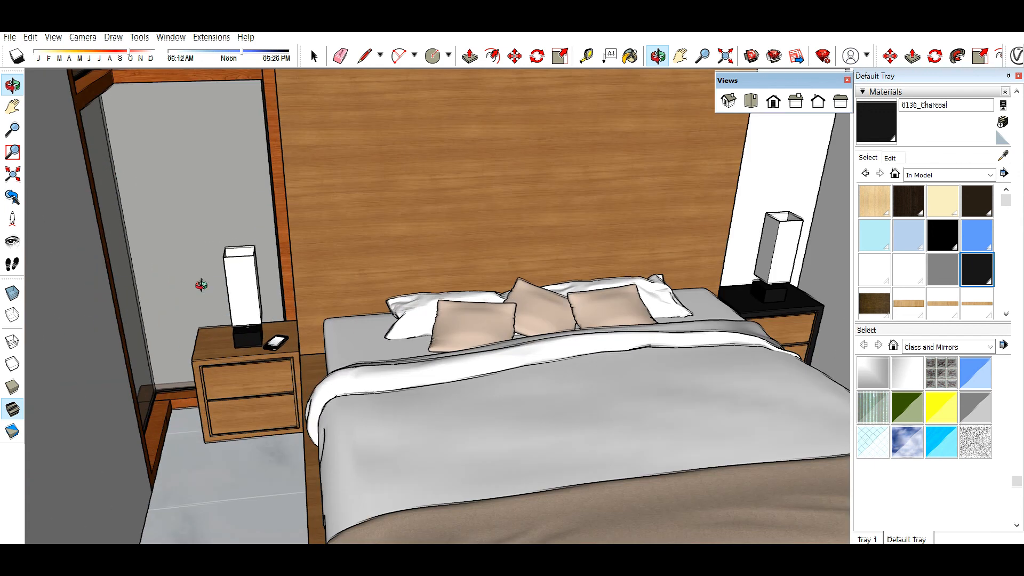
{"action": "scroll", "coordinate": [201, 286], "scroll_direction": "up", "scroll_amount": 3}
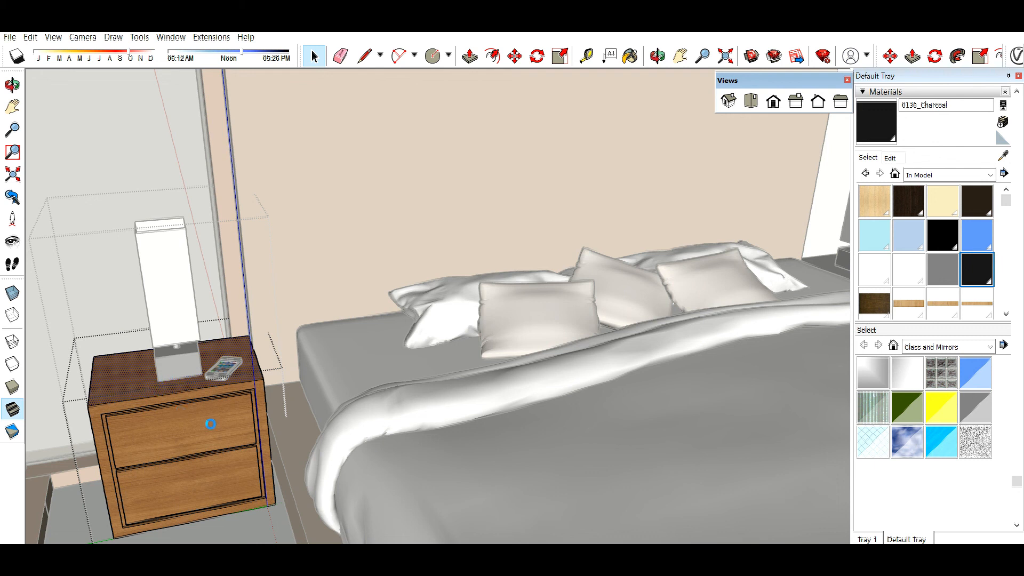
{"action": "key", "text": "b"}
{"action": "left_click", "coordinate": [102, 404]}
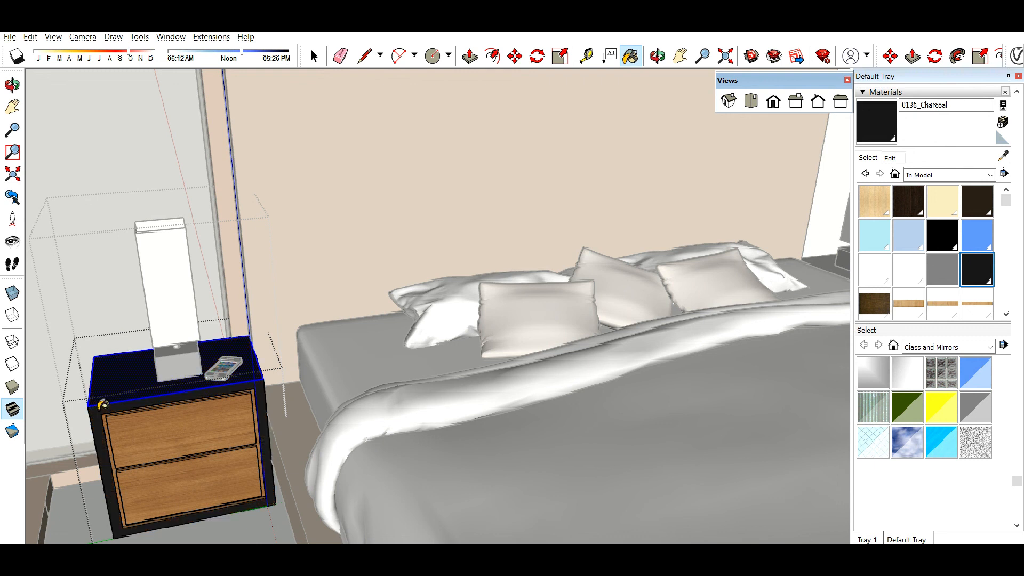
- Paint the outer side faces of the nightstand holding the phone with 0136_Charcoal and close the group
{"action": "scroll", "coordinate": [282, 378], "scroll_direction": "up", "scroll_amount": 3}
{"action": "middle_click_drag", "start_coordinate": [277, 399], "coordinate": [178, 400]}
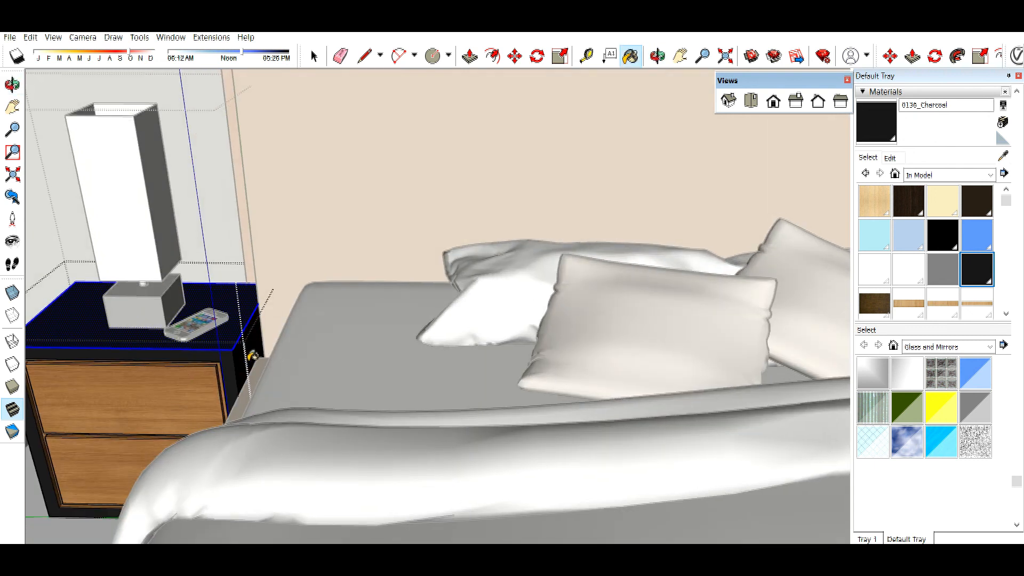
{"action": "middle_click_drag", "start_coordinate": [122, 354], "coordinate": [290, 328]}
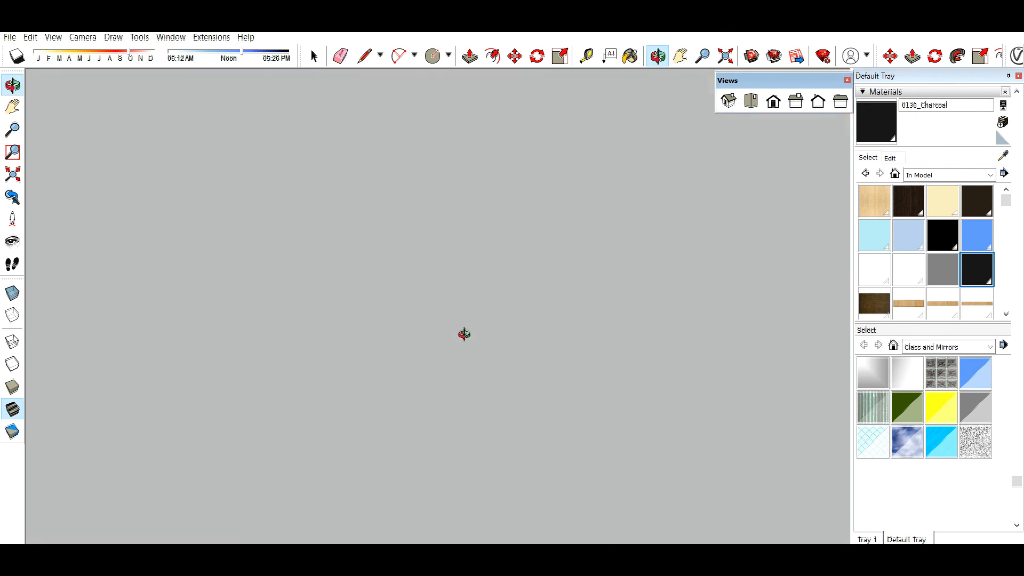
{"action": "middle_click_drag", "start_coordinate": [464, 334], "coordinate": [167, 369]}
{"action": "left_click", "coordinate": [767, 393]}
{"action": "key", "text": "space"}
{"action": "left_click", "coordinate": [749, 224]}
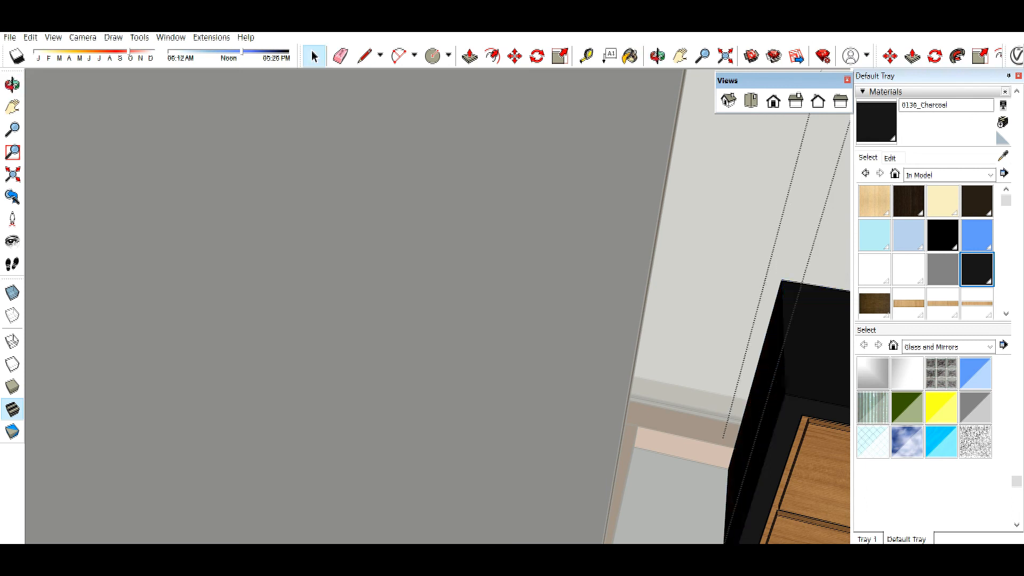
{"action": "left_click", "coordinate": [747, 213]}
{"action": "left_click", "coordinate": [679, 57]}
{"action": "left_click_drag", "start_coordinate": [638, 288], "coordinate": [426, 214]}
{"action": "middle_click_drag", "start_coordinate": [426, 214], "coordinate": [59, 184], "text": "shift"}
{"action": "scroll", "coordinate": [533, 427], "scroll_direction": "down", "scroll_amount": 5}
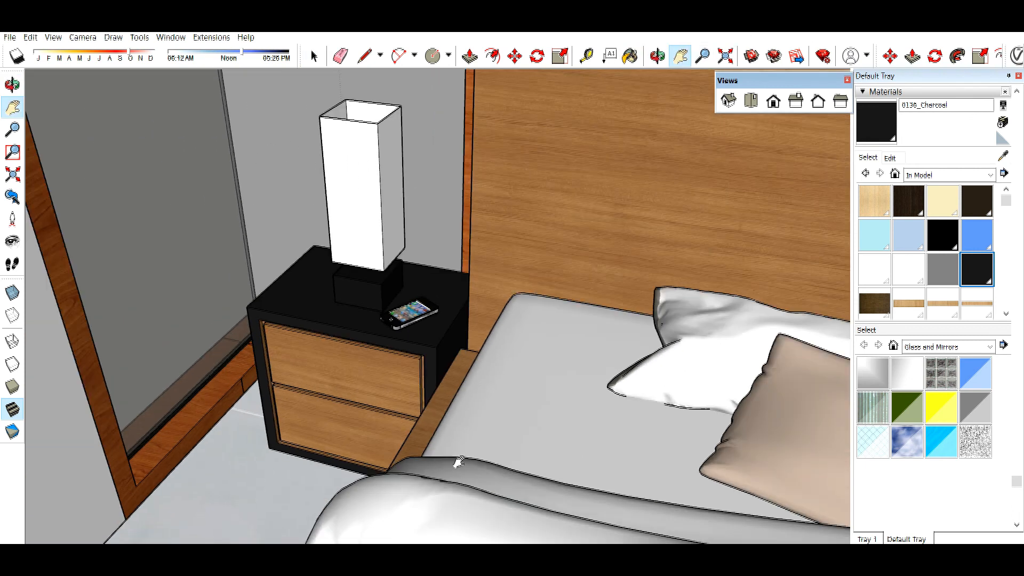
- Place a horizontal Tape Measure guide line across the headboard panel at the level of the mattress top
{"action": "mouse_move", "coordinate": [263, 244]}
{"action": "middle_mouse_down"}
{"action": "mouse_move", "coordinate": [203, 248]}
{"action": "mouse_move", "coordinate": [747, 228]}
{"action": "mouse_move", "coordinate": [710, 406]}
{"action": "middle_mouse_up"}
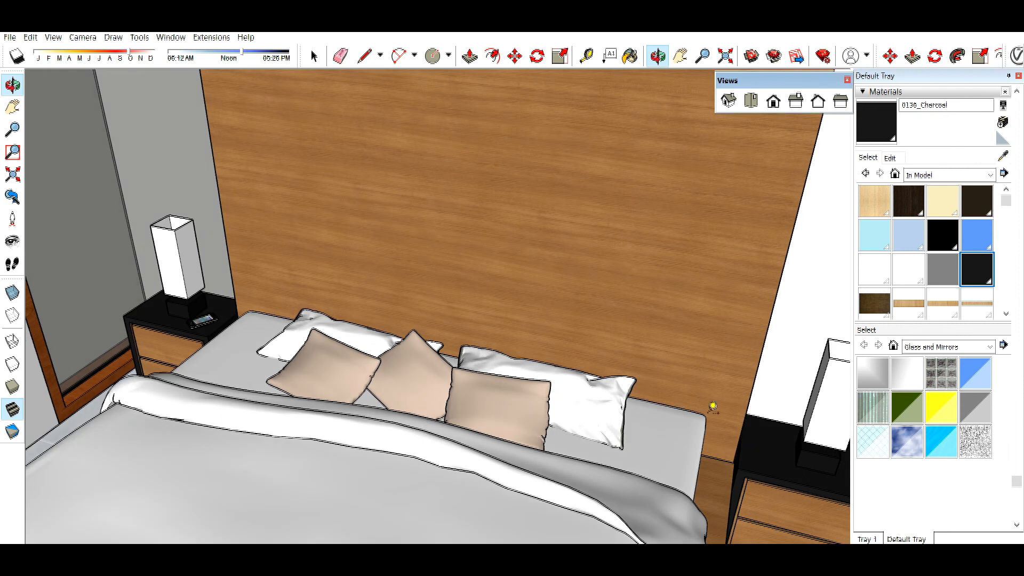
{"action": "key", "text": "b"}
{"action": "left_click", "coordinate": [792, 207]}
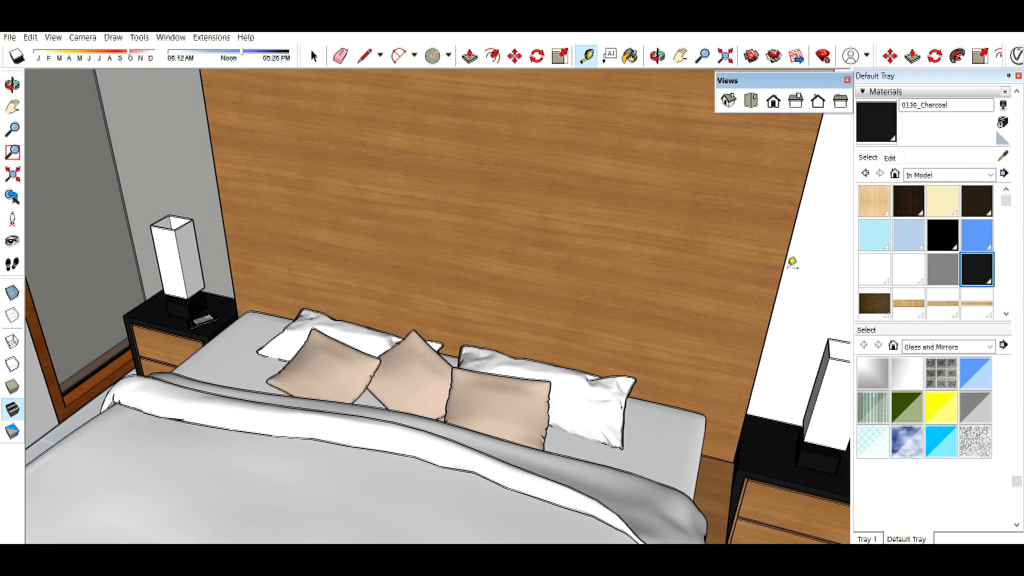
{"action": "left_click", "coordinate": [675, 398]}
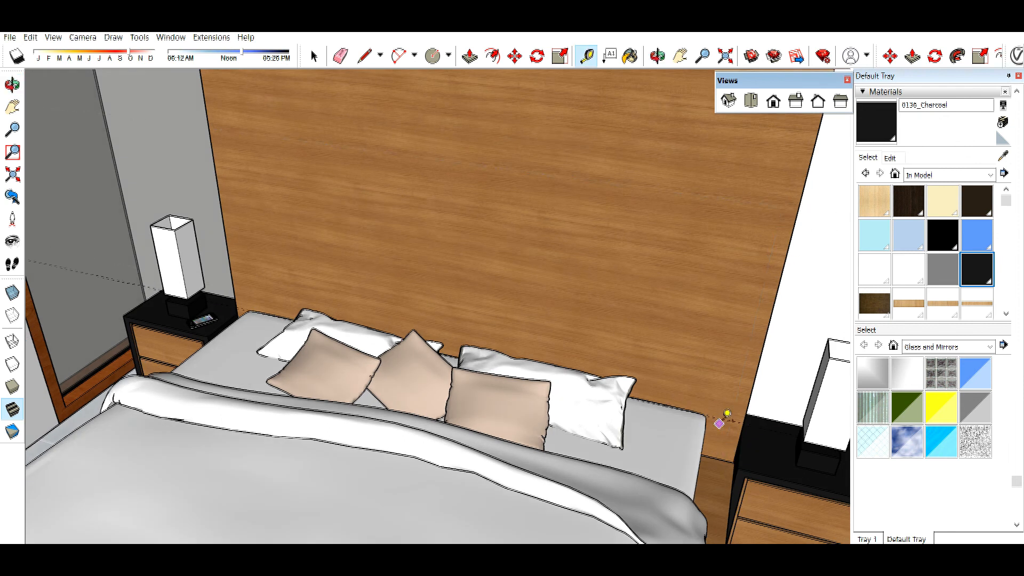
{"action": "left_click", "coordinate": [759, 222]}
{"action": "scroll", "coordinate": [536, 410], "scroll_direction": "down", "scroll_amount": 3}
{"action": "scroll", "coordinate": [592, 455], "scroll_direction": "up", "scroll_amount": 2}
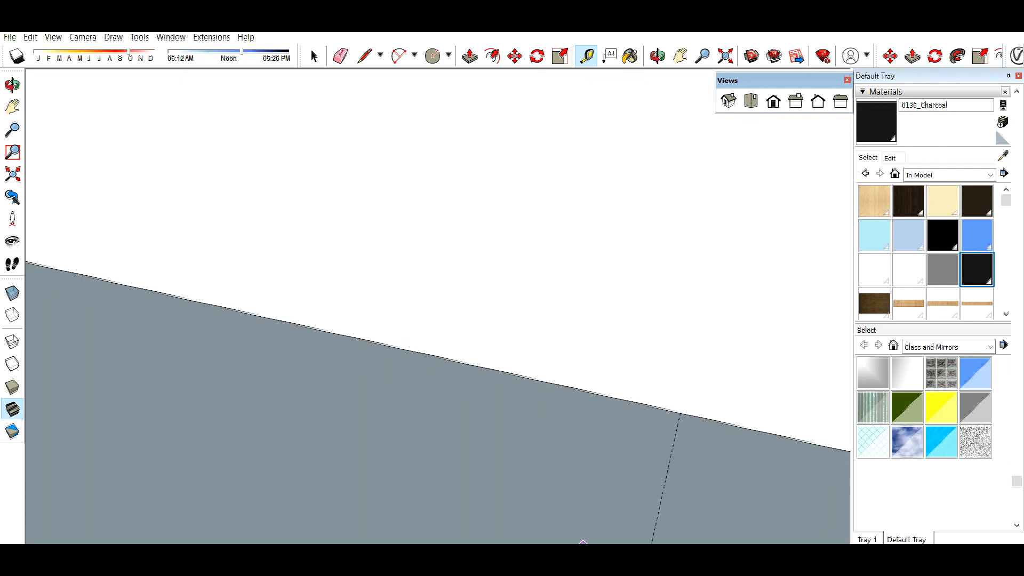
{"action": "scroll", "coordinate": [589, 334], "scroll_direction": "up", "scroll_amount": 6}
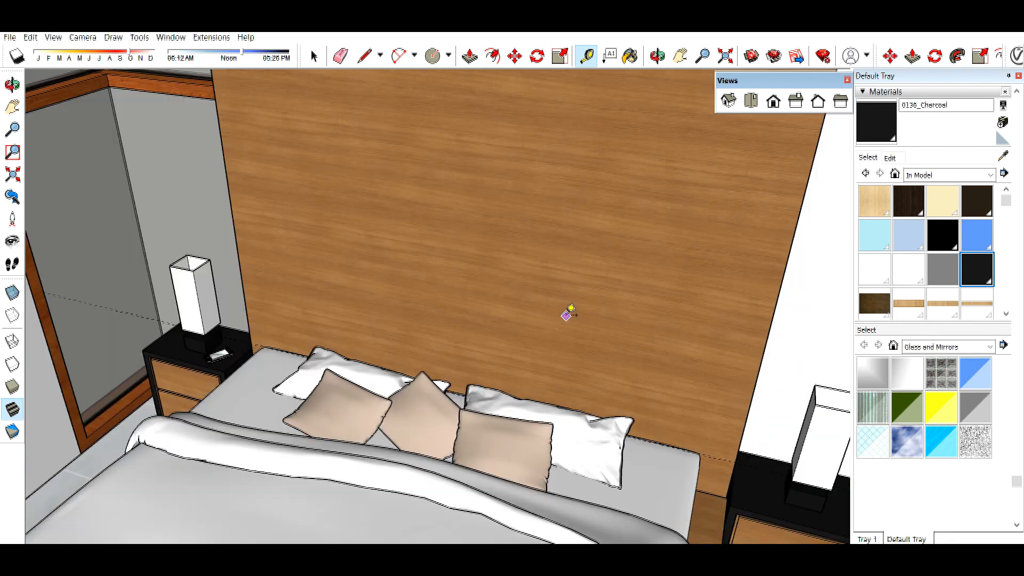
{"action": "middle_click_drag", "start_coordinate": [616, 406], "coordinate": [641, 289]}
{"action": "scroll", "coordinate": [618, 341], "scroll_direction": "up", "scroll_amount": 2}
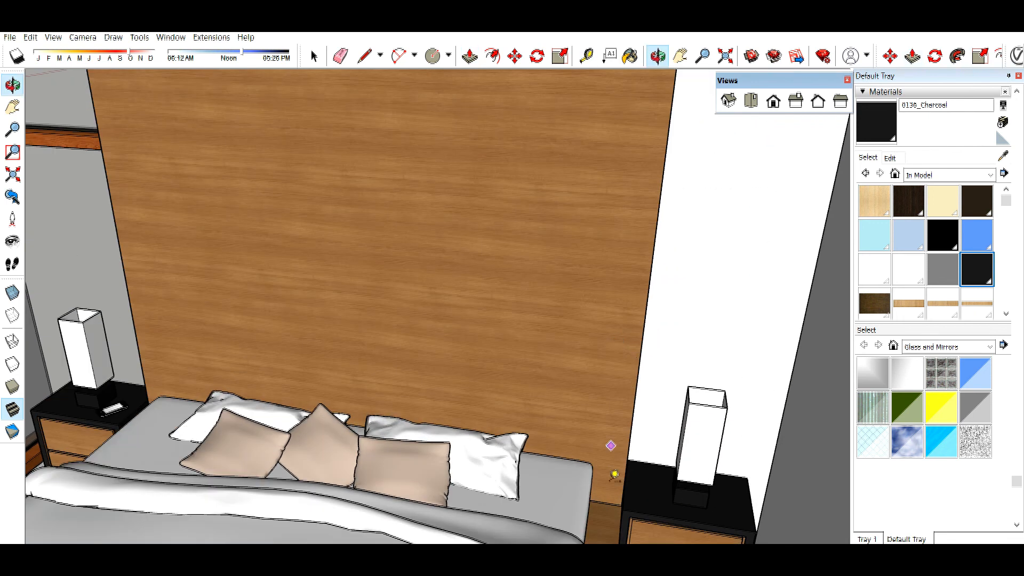
{"action": "key", "text": "t"}
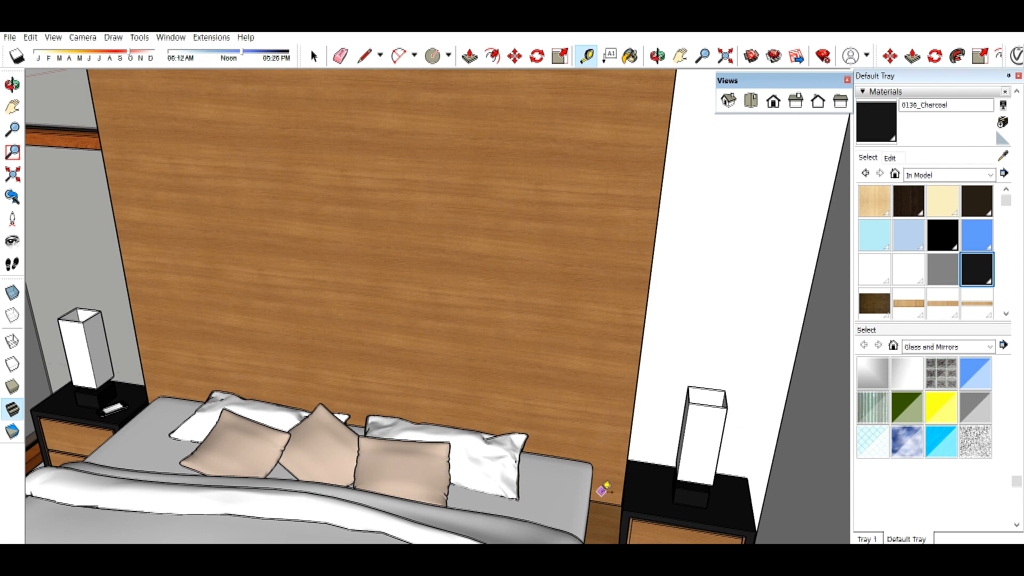
{"action": "left_click", "coordinate": [613, 453]}
- Examine the rear corner where the bed frame meets the headboard panel
{"action": "scroll", "coordinate": [605, 469], "scroll_direction": "up", "scroll_amount": 5}
{"action": "scroll", "coordinate": [646, 485], "scroll_direction": "up", "scroll_amount": 3}
{"action": "middle_click_drag", "start_coordinate": [645, 485], "coordinate": [327, 482]}
{"action": "scroll", "coordinate": [347, 467], "scroll_direction": "up", "scroll_amount": 2}
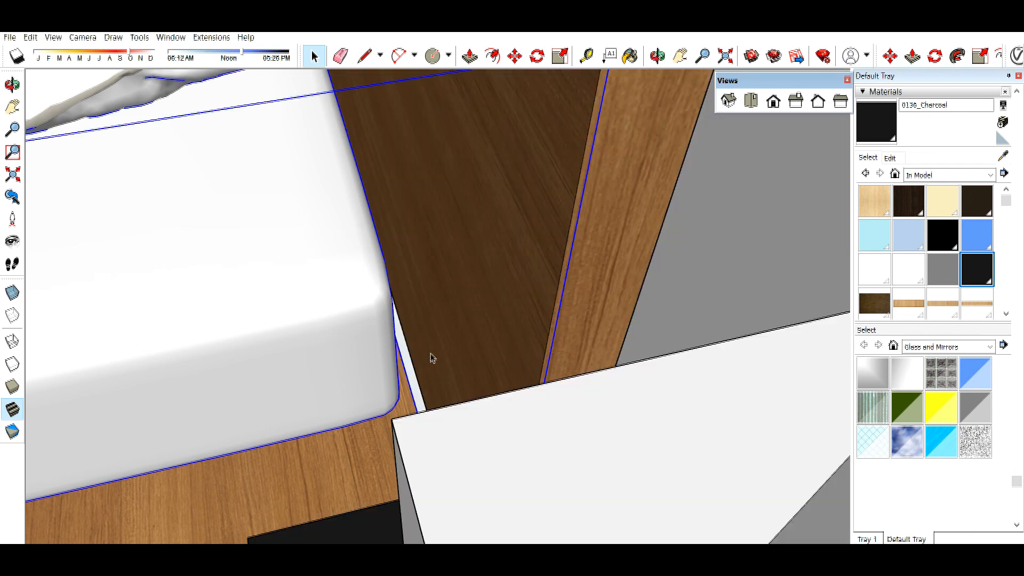
{"action": "scroll", "coordinate": [432, 358], "scroll_direction": "up", "scroll_amount": 4}
{"action": "scroll", "coordinate": [569, 247], "scroll_direction": "down", "scroll_amount": 2}
{"action": "scroll", "coordinate": [566, 179], "scroll_direction": "down", "scroll_amount": 2}
{"action": "scroll", "coordinate": [475, 464], "scroll_direction": "up", "scroll_amount": 2}
{"action": "middle_click_drag", "start_coordinate": [475, 464], "coordinate": [603, 432]}
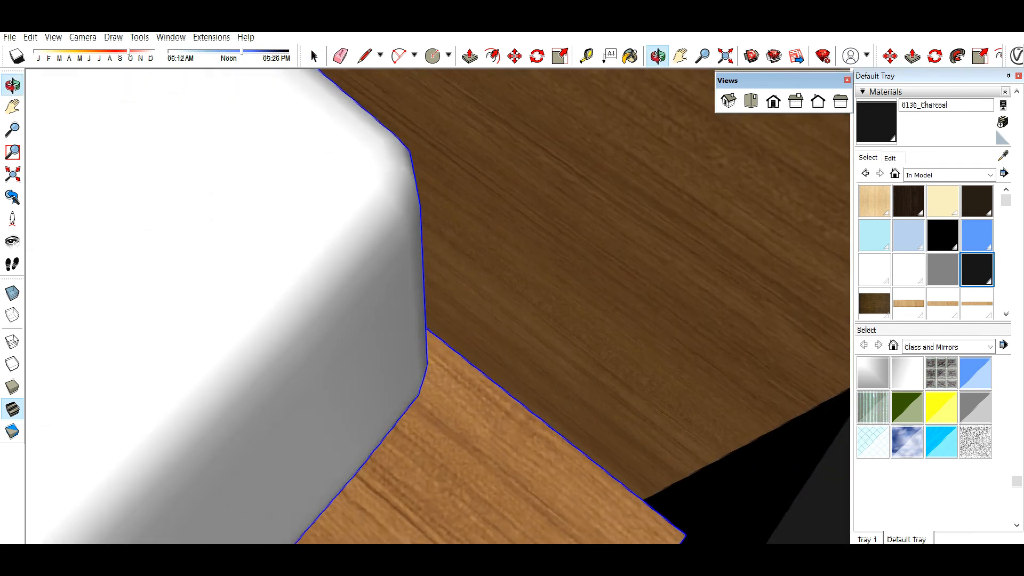
- Move the selected bed back so the rear corner of its frame meets the headboard panel
{"action": "key", "text": "m"}
{"action": "scroll", "coordinate": [523, 320], "scroll_direction": "down", "scroll_amount": 4}
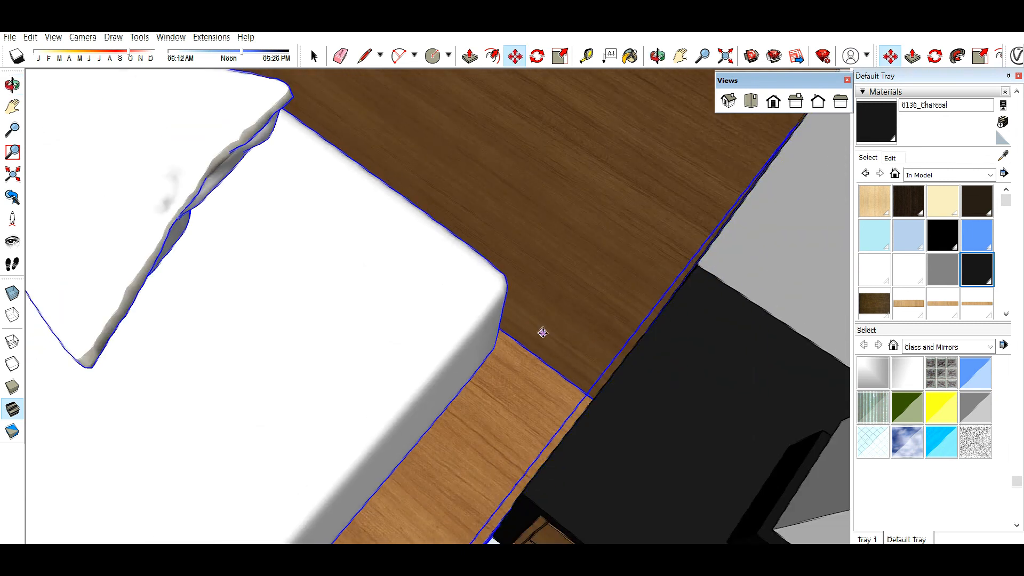
{"action": "scroll", "coordinate": [587, 396], "scroll_direction": "up", "scroll_amount": 6}
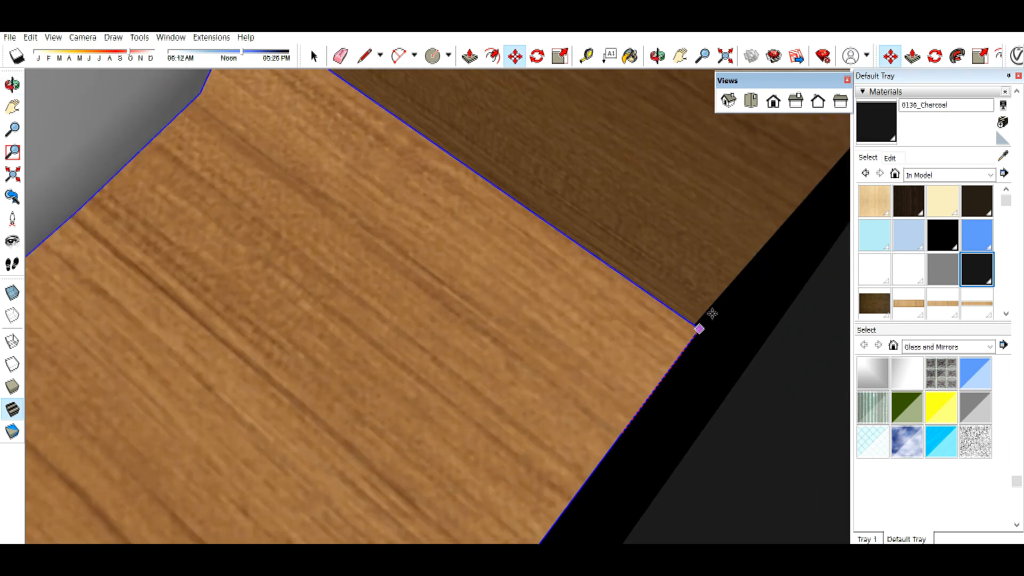
{"action": "scroll", "coordinate": [712, 313], "scroll_direction": "down", "scroll_amount": 3}
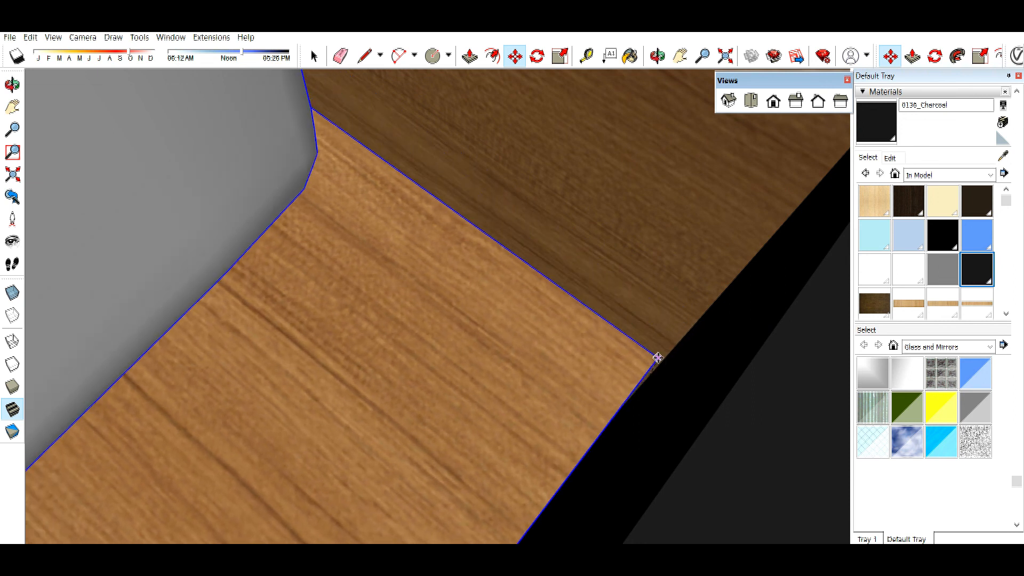
{"action": "scroll", "coordinate": [661, 352], "scroll_direction": "up", "scroll_amount": 4}
{"action": "key", "text": "o"}
{"action": "left_click_drag", "start_coordinate": [606, 411], "coordinate": [672, 233]}
{"action": "middle_click_drag", "start_coordinate": [586, 214], "coordinate": [535, 414]}
{"action": "key", "text": "t"}
{"action": "middle_click_drag", "start_coordinate": [700, 203], "coordinate": [590, 292]}
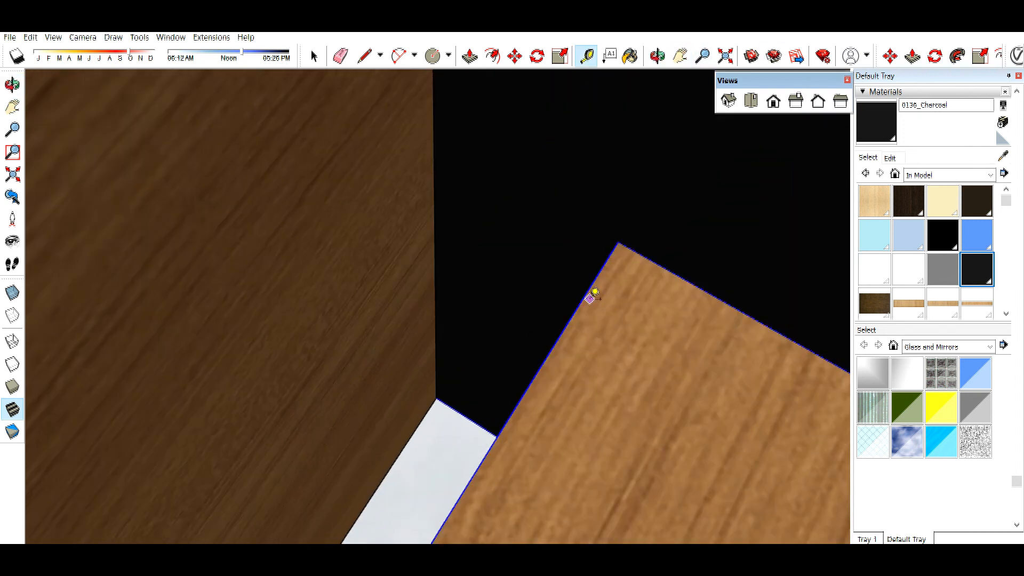
{"action": "key", "text": "m"}
{"action": "middle_click_drag", "start_coordinate": [617, 236], "coordinate": [435, 136]}
{"action": "mouse_move", "coordinate": [411, 244]}
{"action": "middle_mouse_down"}
{"action": "mouse_move", "coordinate": [187, 192]}
{"action": "mouse_move", "coordinate": [421, 254]}
{"action": "middle_mouse_up"}
- Place two horizontal Tape Measure guide lines across the headboard panel, one near the mattress top and one higher up
{"action": "key", "text": "t"}
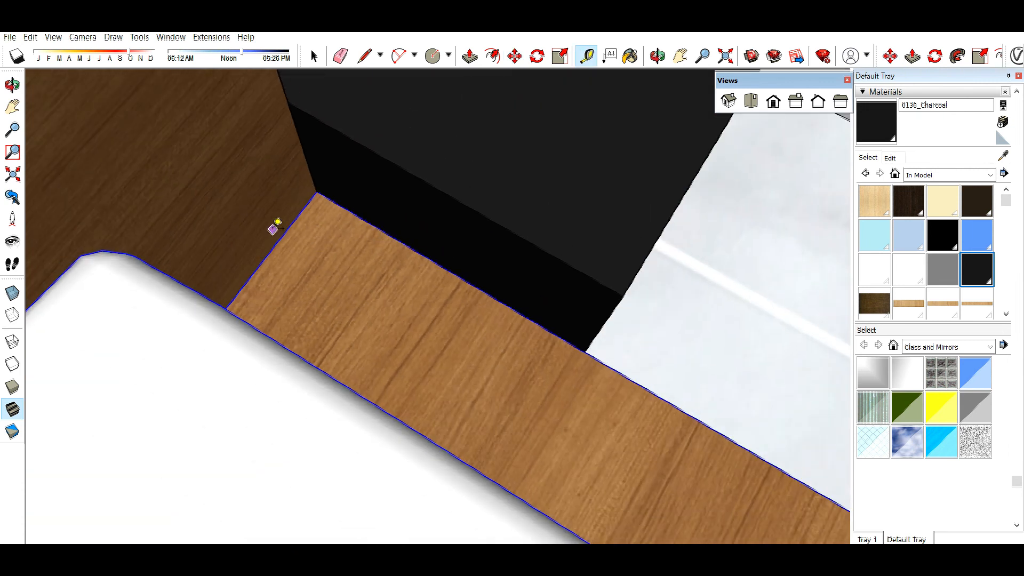
{"action": "scroll", "coordinate": [377, 279], "scroll_direction": "down", "scroll_amount": 3}
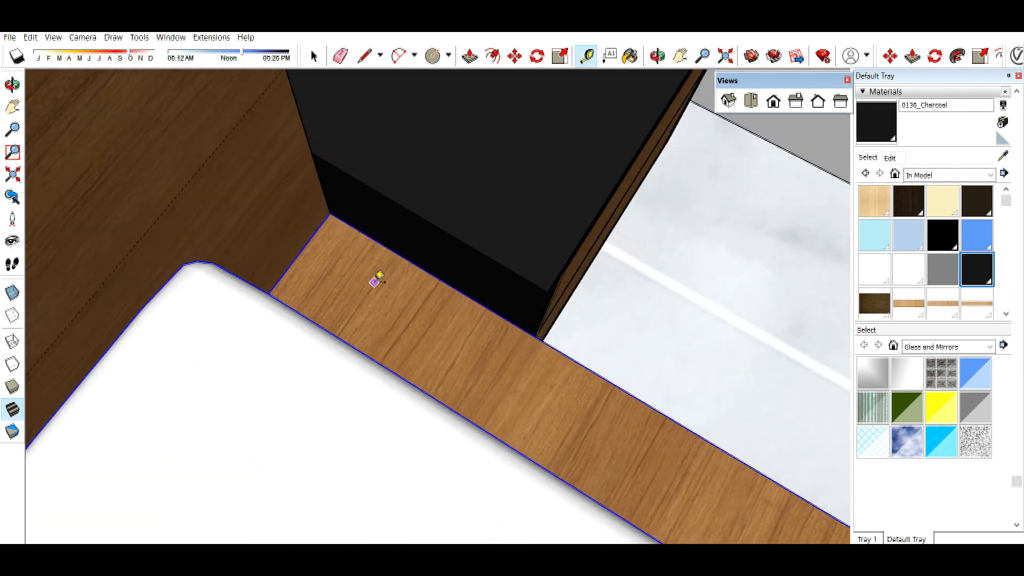
{"action": "scroll", "coordinate": [222, 149], "scroll_direction": "up", "scroll_amount": 3}
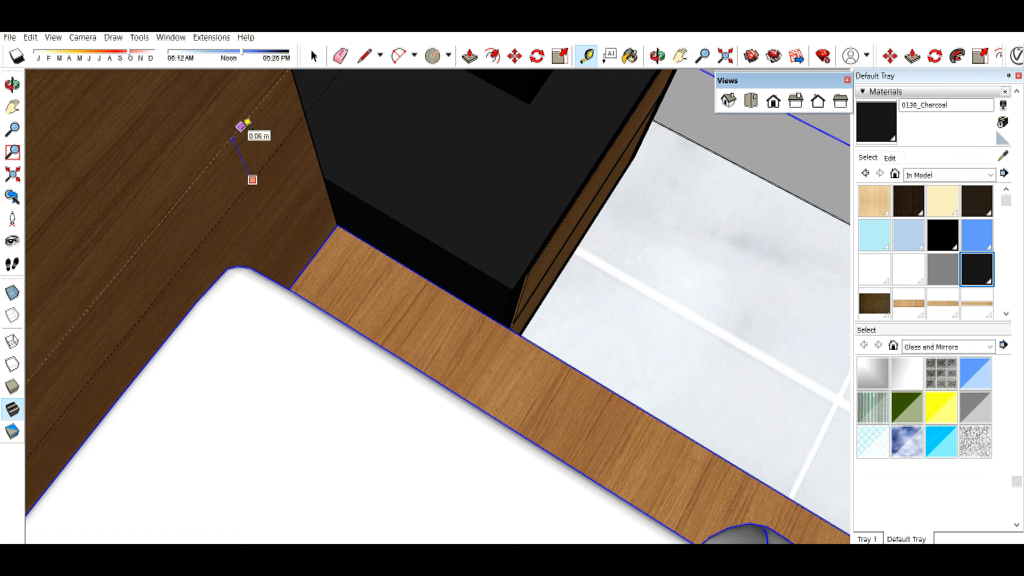
- Open the bed for editing and paint the remaining side of its base with 0136_Charcoal
{"action": "middle_click_drag", "start_coordinate": [326, 293], "coordinate": [436, 155]}
{"action": "mouse_move", "coordinate": [509, 390]}
{"action": "middle_mouse_down"}
{"action": "mouse_move", "coordinate": [558, 423]}
{"action": "mouse_move", "coordinate": [452, 283]}
{"action": "middle_mouse_up"}
{"action": "key", "text": "e"}
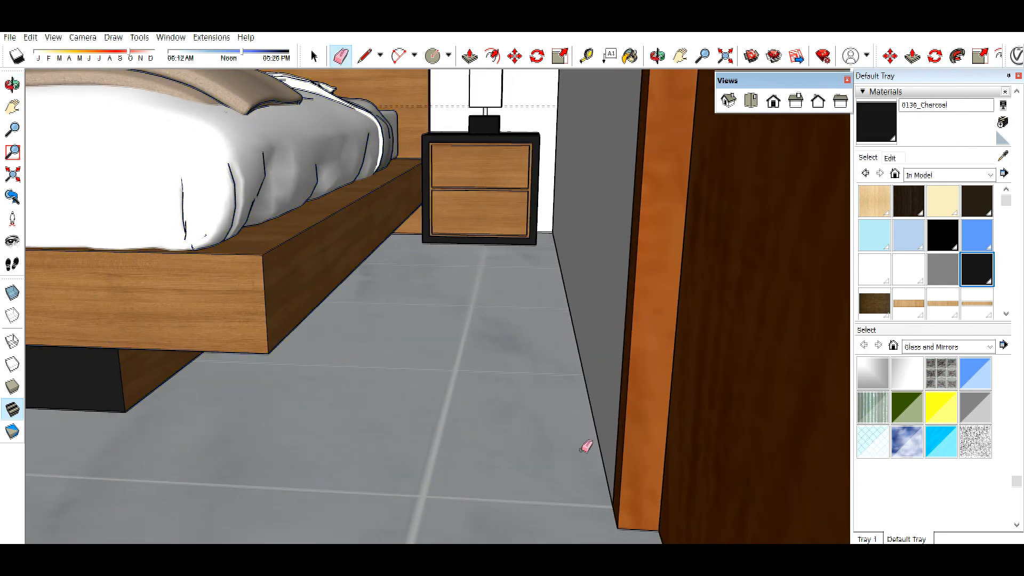
{"action": "scroll", "coordinate": [587, 447], "scroll_direction": "down", "scroll_amount": 3}
{"action": "scroll", "coordinate": [407, 354], "scroll_direction": "up", "scroll_amount": 4}
{"action": "key", "text": "space"}
{"action": "scroll", "coordinate": [403, 365], "scroll_direction": "up", "scroll_amount": 1}
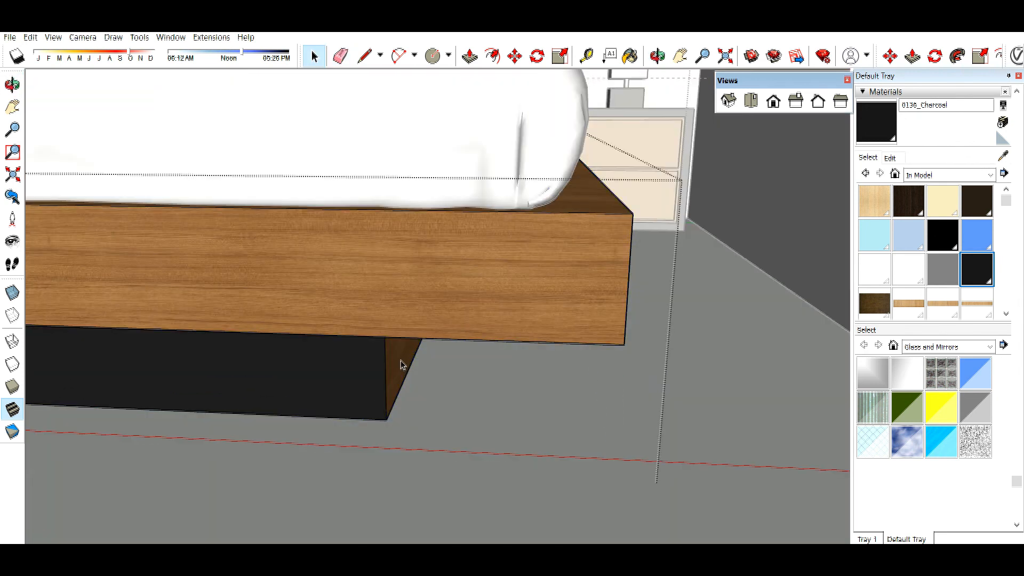
{"action": "middle_click_drag", "start_coordinate": [401, 368], "coordinate": [667, 393]}
{"action": "scroll", "coordinate": [423, 359], "scroll_direction": "up", "scroll_amount": 4}
{"action": "mouse_move", "coordinate": [423, 359]}
{"action": "middle_mouse_down"}
{"action": "mouse_move", "coordinate": [366, 328]}
{"action": "mouse_move", "coordinate": [213, 383]}
{"action": "mouse_move", "coordinate": [119, 445]}
{"action": "mouse_move", "coordinate": [244, 404]}
{"action": "mouse_move", "coordinate": [420, 462]}
{"action": "mouse_move", "coordinate": [484, 459]}
{"action": "mouse_move", "coordinate": [475, 533]}
{"action": "mouse_move", "coordinate": [472, 430]}
{"action": "mouse_move", "coordinate": [455, 354]}
{"action": "mouse_move", "coordinate": [422, 350]}
{"action": "middle_mouse_up"}
{"action": "key", "text": "b"}
{"action": "left_click", "coordinate": [128, 437]}
- Try painting the underside of the bed frame in front of the base with Color D03
{"action": "scroll", "coordinate": [472, 430], "scroll_direction": "up", "scroll_amount": 5}
{"action": "triple_click", "coordinate": [337, 349]}
{"action": "left_click", "coordinate": [337, 349]}
{"action": "key", "text": "e"}
{"action": "left_click", "coordinate": [339, 327]}
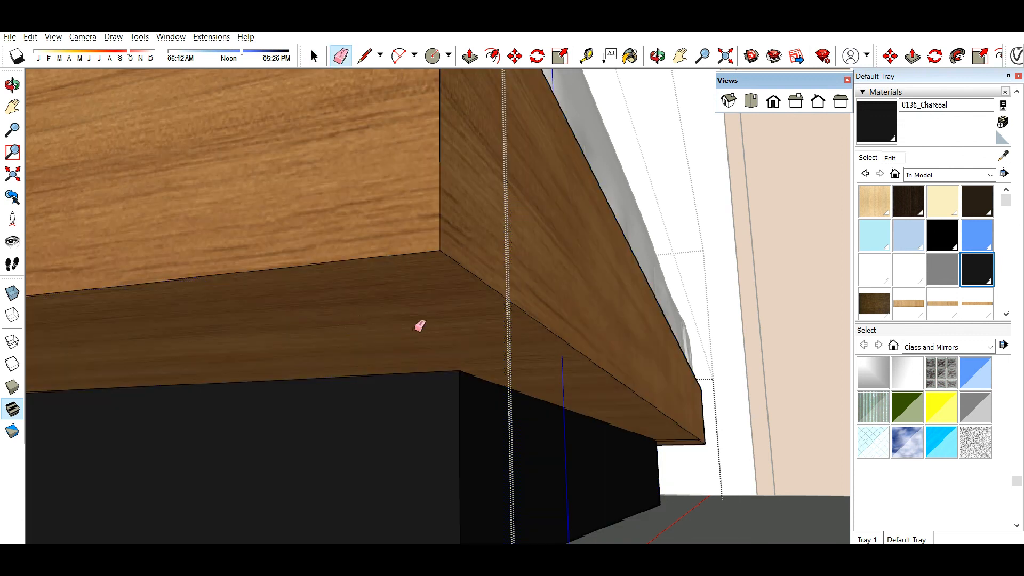
{"action": "left_click", "coordinate": [990, 174]}
{"action": "left_click", "coordinate": [949, 258]}
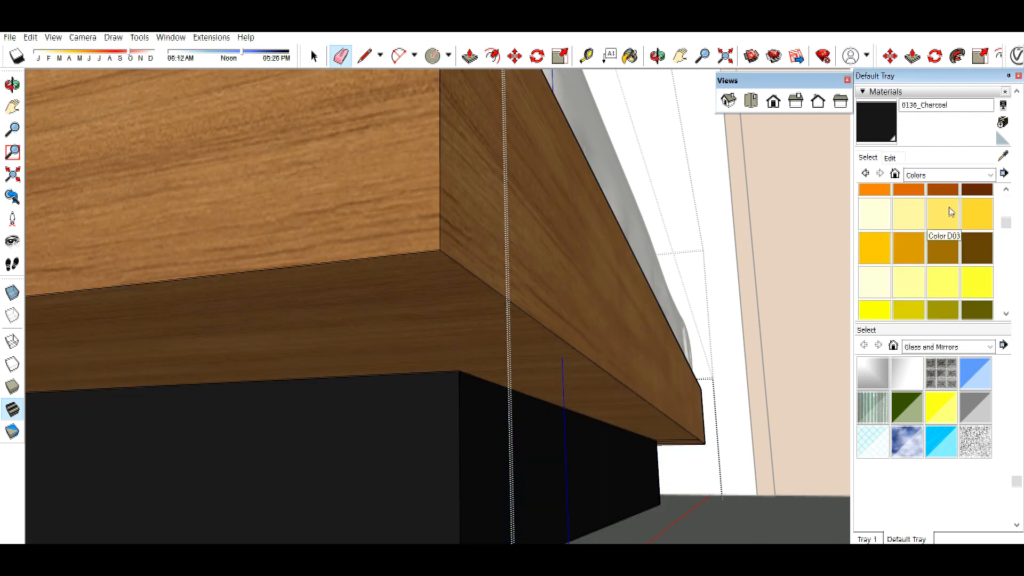
{"action": "left_click", "coordinate": [950, 211]}
{"action": "left_click", "coordinate": [404, 341]}
{"action": "mouse_move", "coordinate": [407, 338]}
{"action": "middle_mouse_down"}
{"action": "mouse_move", "coordinate": [605, 342]}
{"action": "mouse_move", "coordinate": [440, 441]}
{"action": "mouse_move", "coordinate": [469, 391]}
{"action": "mouse_move", "coordinate": [87, 455]}
{"action": "mouse_move", "coordinate": [152, 429]}
{"action": "mouse_move", "coordinate": [160, 463]}
{"action": "mouse_move", "coordinate": [202, 432]}
{"action": "middle_mouse_up"}
{"action": "middle_click_drag", "start_coordinate": [254, 398], "coordinate": [663, 309]}
{"action": "scroll", "coordinate": [663, 309], "scroll_direction": "down", "scroll_amount": 3}
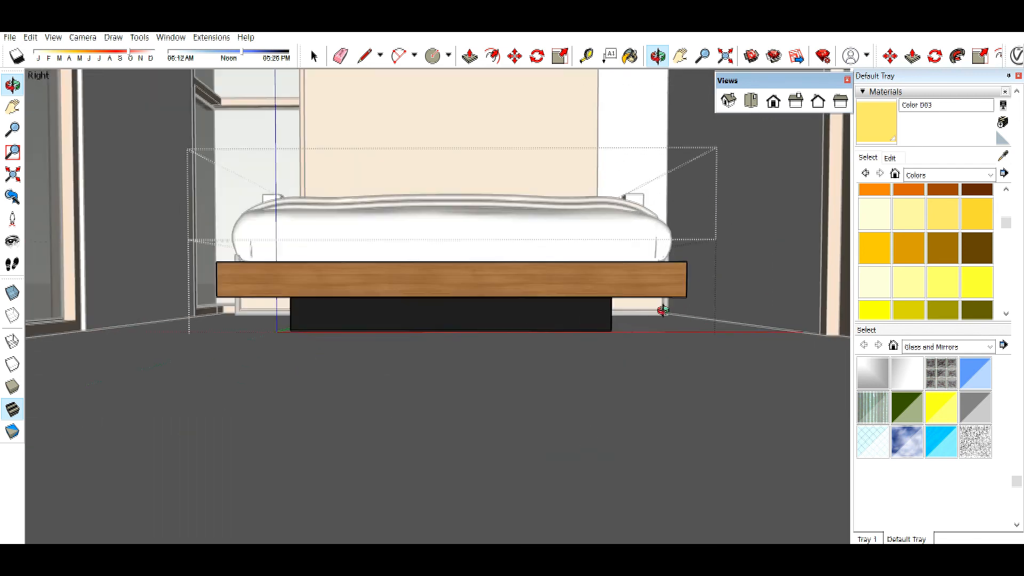
- Place Tape Measure guide lines on the underside of the bed frame, parallel to the base's front and side edges
{"action": "scroll", "coordinate": [617, 285], "scroll_direction": "up", "scroll_amount": 6}
{"action": "scroll", "coordinate": [472, 283], "scroll_direction": "up", "scroll_amount": 1}
{"action": "scroll", "coordinate": [471, 284], "scroll_direction": "up", "scroll_amount": 1}
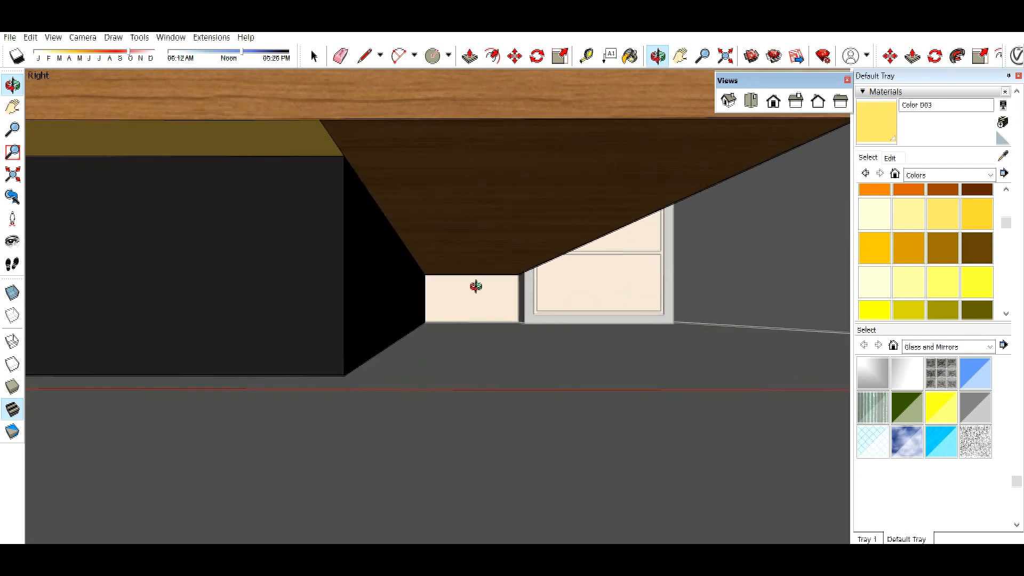
{"action": "key", "text": "t"}
{"action": "left_click", "coordinate": [399, 236]}
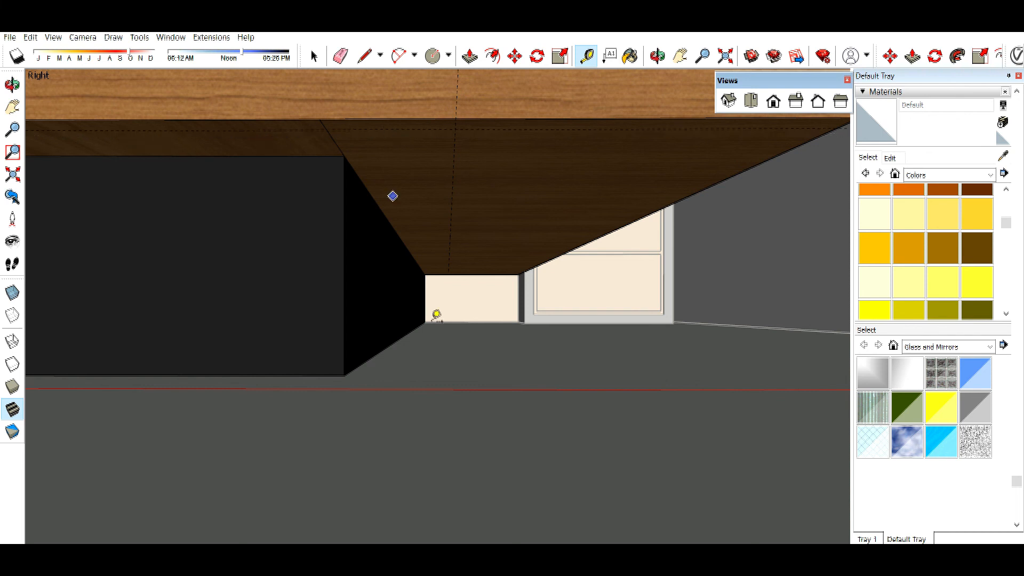
{"action": "scroll", "coordinate": [763, 418], "scroll_direction": "down", "scroll_amount": 8}
{"action": "scroll", "coordinate": [430, 352], "scroll_direction": "up", "scroll_amount": 5}
{"action": "middle_click_drag", "start_coordinate": [430, 352], "coordinate": [193, 176]}
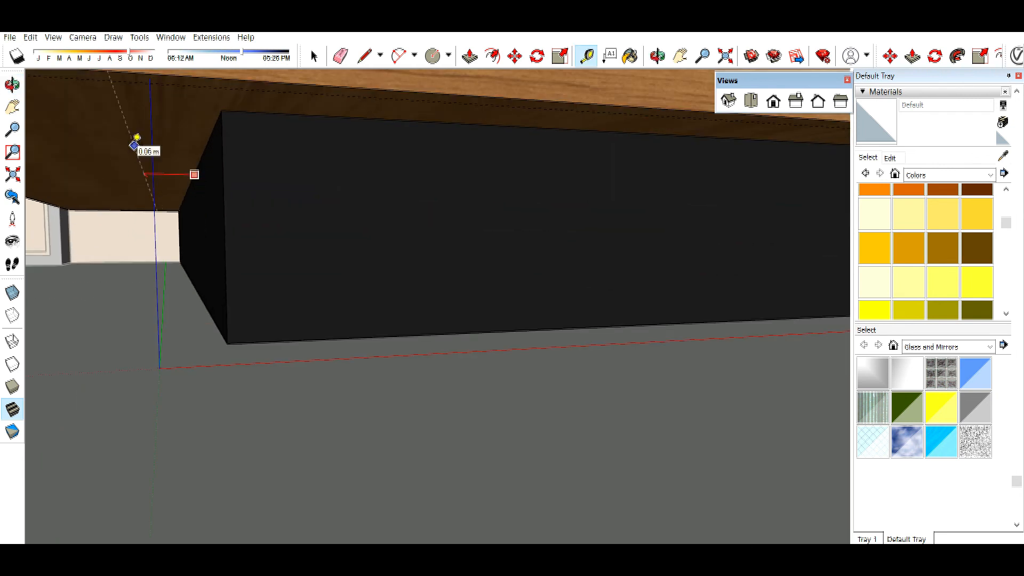
- Draw lines along the guides on the bed frame's underside to outline a narrow strip around the base
{"action": "key", "text": "space"}
{"action": "left_click", "coordinate": [156, 158]}
{"action": "key", "text": "Escape"}
{"action": "key", "text": "l"}
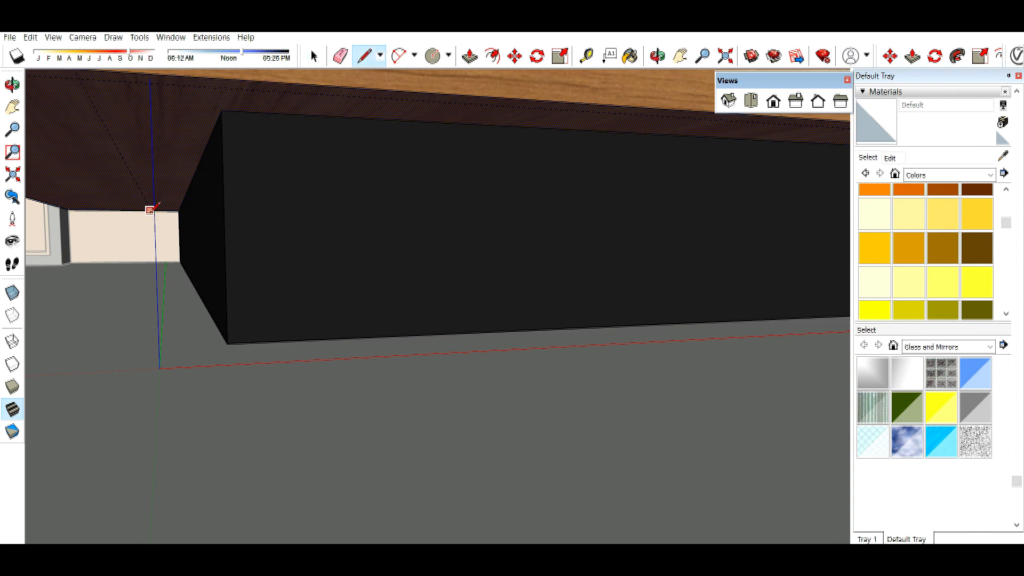
{"action": "left_click", "coordinate": [79, 78]}
{"action": "scroll", "coordinate": [42, 213], "scroll_direction": "down", "scroll_amount": 7}
{"action": "scroll", "coordinate": [925, 221], "scroll_direction": "up", "scroll_amount": 3}
{"action": "scroll", "coordinate": [738, 220], "scroll_direction": "up", "scroll_amount": 3}
{"action": "scroll", "coordinate": [738, 221], "scroll_direction": "up", "scroll_amount": 4}
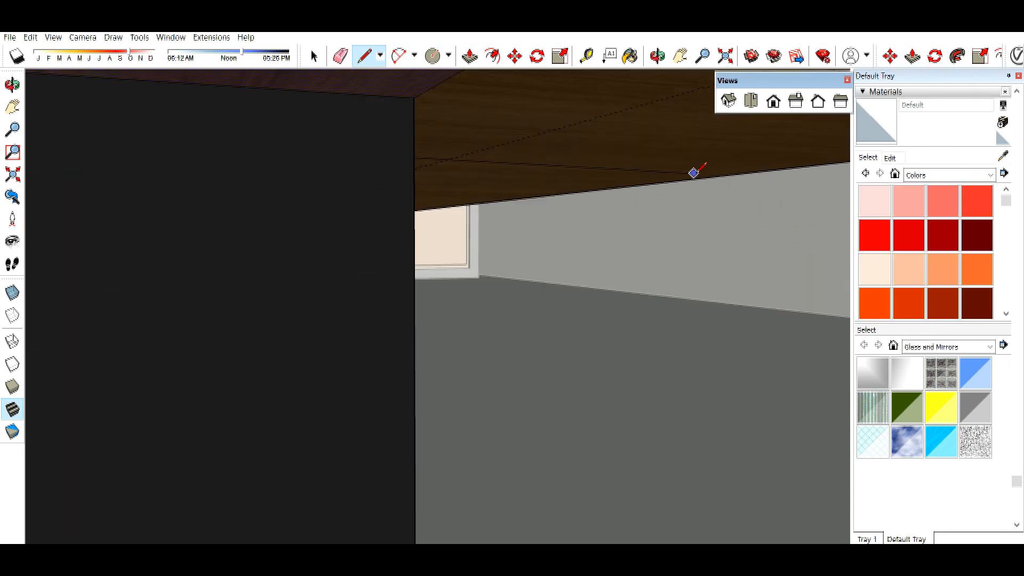
{"action": "scroll", "coordinate": [692, 169], "scroll_direction": "down", "scroll_amount": 2}
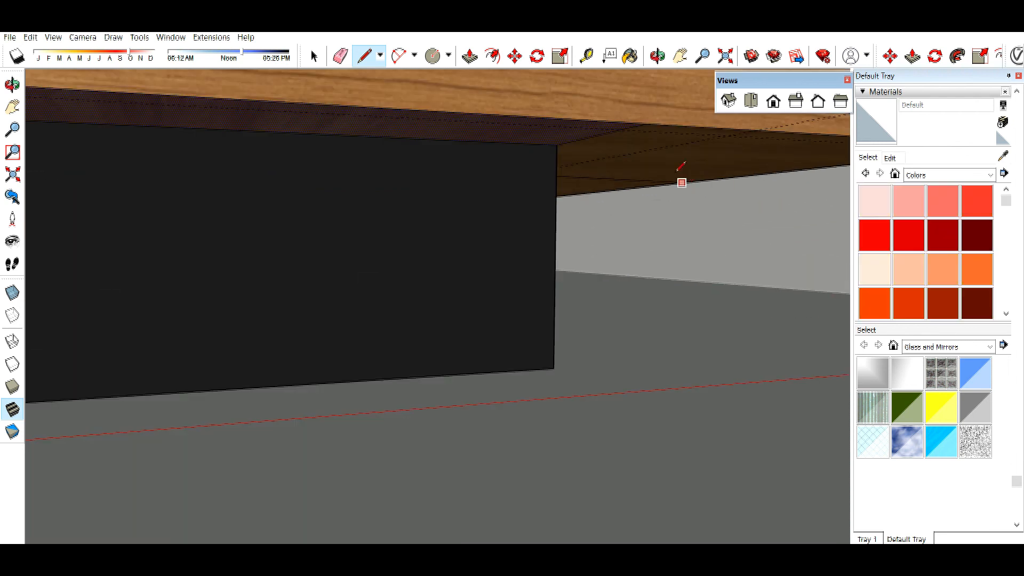
{"action": "left_click", "coordinate": [727, 135]}
{"action": "middle_click_drag", "start_coordinate": [727, 135], "coordinate": [538, 147]}
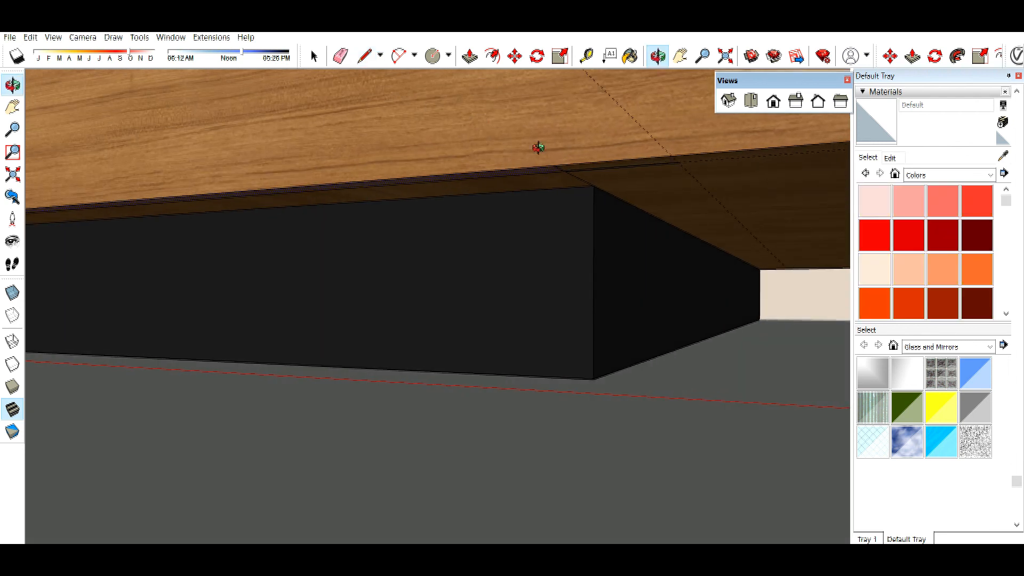
{"action": "left_click", "coordinate": [786, 267]}
{"action": "key", "text": "space"}
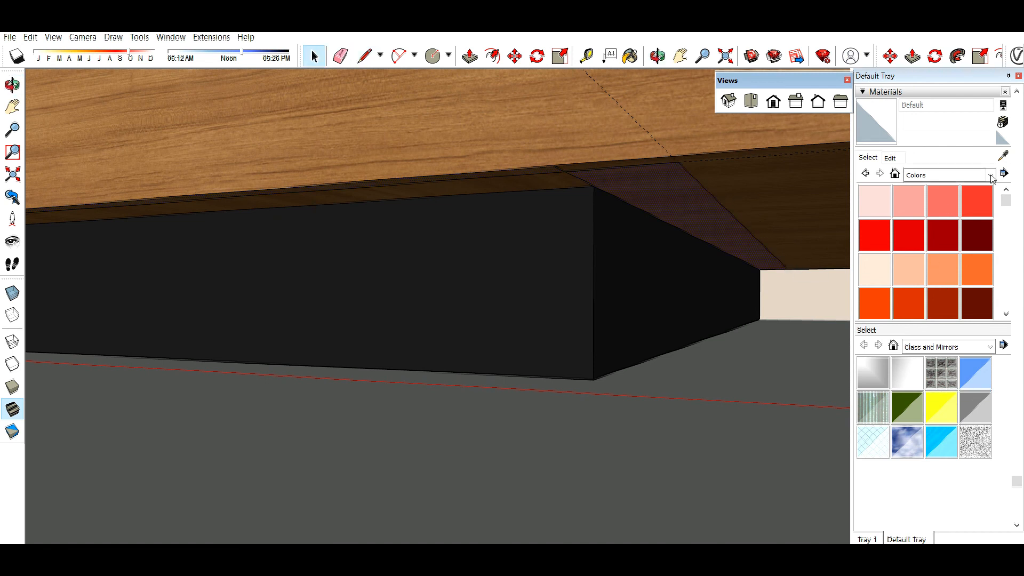
- Paint the underside strips around the bed base with Color D03 and close the bed group
{"action": "left_click", "coordinate": [992, 178]}
{"action": "left_click", "coordinate": [928, 221]}
{"action": "scroll", "coordinate": [933, 240], "scroll_direction": "down", "scroll_amount": 3}
{"action": "left_click", "coordinate": [943, 213]}
{"action": "left_click", "coordinate": [569, 189]}
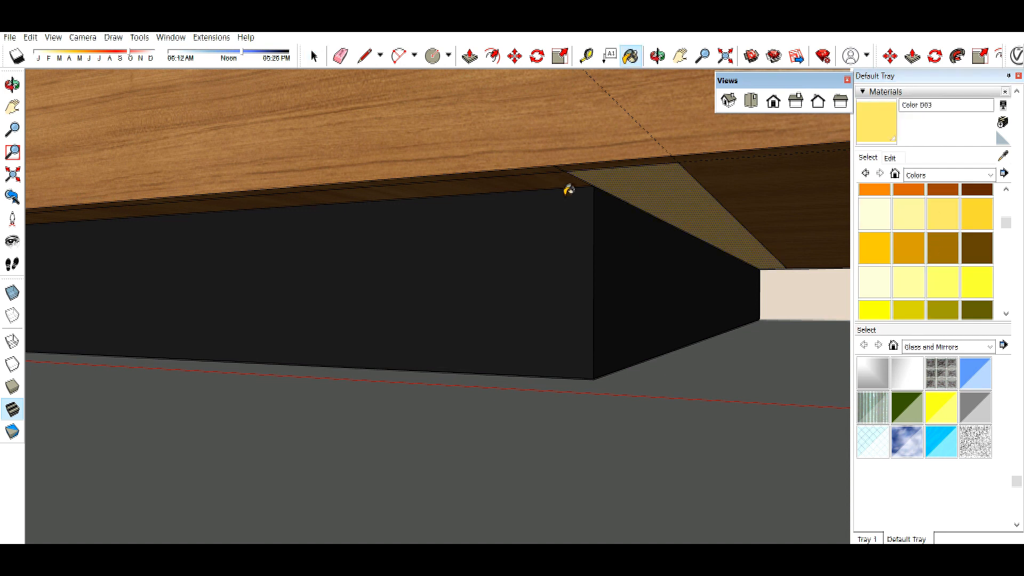
{"action": "left_click", "coordinate": [568, 189]}
{"action": "key", "text": "e"}
{"action": "scroll", "coordinate": [596, 209], "scroll_direction": "down", "scroll_amount": 3}
{"action": "mouse_move", "coordinate": [484, 290]}
{"action": "middle_mouse_down"}
{"action": "mouse_move", "coordinate": [464, 263]}
{"action": "mouse_move", "coordinate": [624, 361]}
{"action": "mouse_move", "coordinate": [514, 283]}
{"action": "mouse_move", "coordinate": [167, 345]}
{"action": "mouse_move", "coordinate": [96, 324]}
{"action": "mouse_move", "coordinate": [144, 325]}
{"action": "middle_mouse_up"}
{"action": "scroll", "coordinate": [513, 283], "scroll_direction": "up", "scroll_amount": 5}
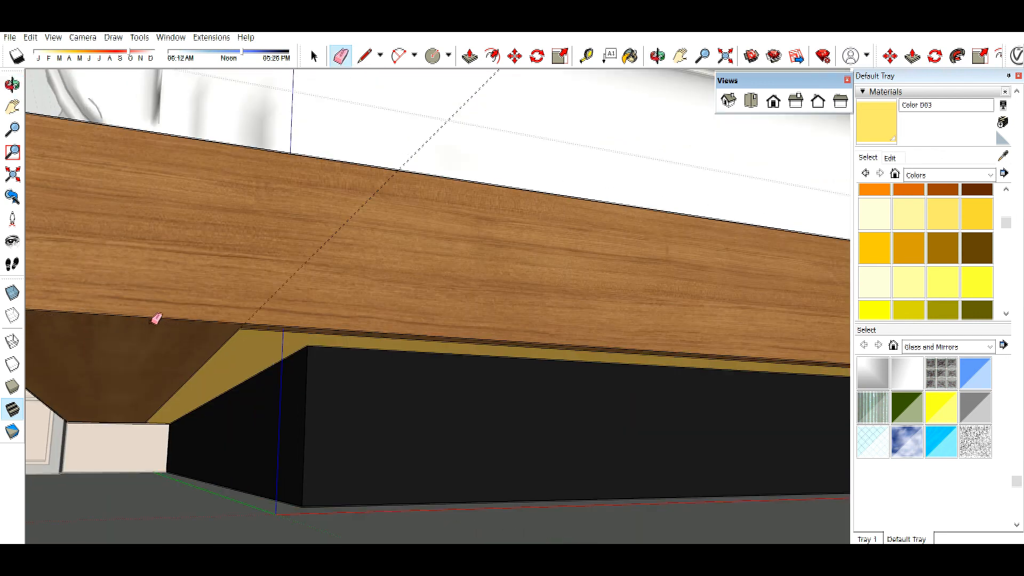
{"action": "mouse_move", "coordinate": [344, 290]}
{"action": "middle_mouse_down"}
{"action": "mouse_move", "coordinate": [278, 379]}
{"action": "mouse_move", "coordinate": [154, 367]}
{"action": "mouse_move", "coordinate": [648, 388]}
{"action": "middle_mouse_up"}
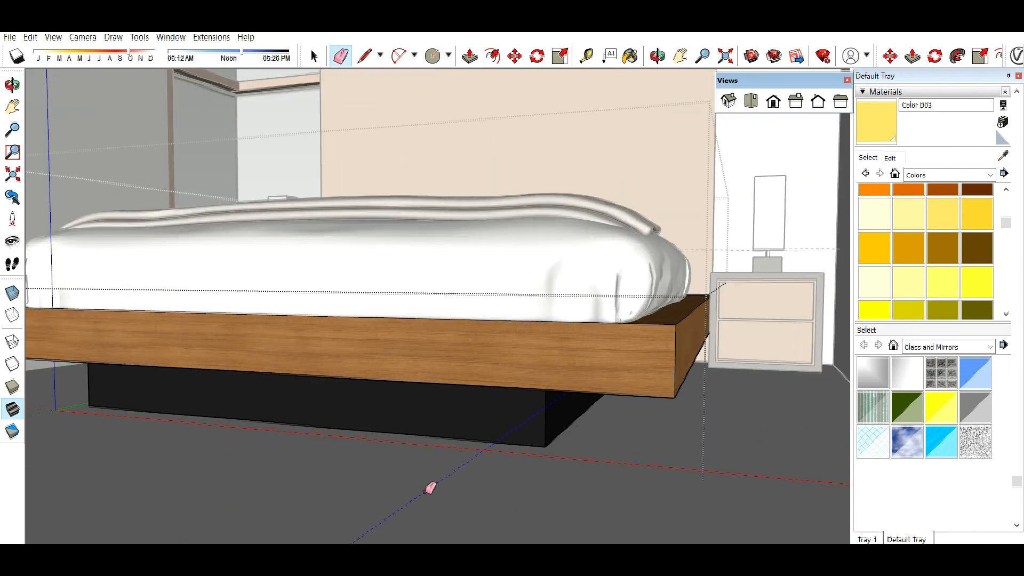
{"action": "key", "text": "space"}
{"action": "mouse_move", "coordinate": [427, 491]}
{"action": "middle_mouse_down"}
{"action": "mouse_move", "coordinate": [375, 471]}
{"action": "mouse_move", "coordinate": [445, 469]}
{"action": "mouse_move", "coordinate": [301, 473]}
{"action": "mouse_move", "coordinate": [274, 418]}
{"action": "mouse_move", "coordinate": [565, 107]}
{"action": "middle_mouse_up"}
{"action": "scroll", "coordinate": [565, 107], "scroll_direction": "up", "scroll_amount": 3}
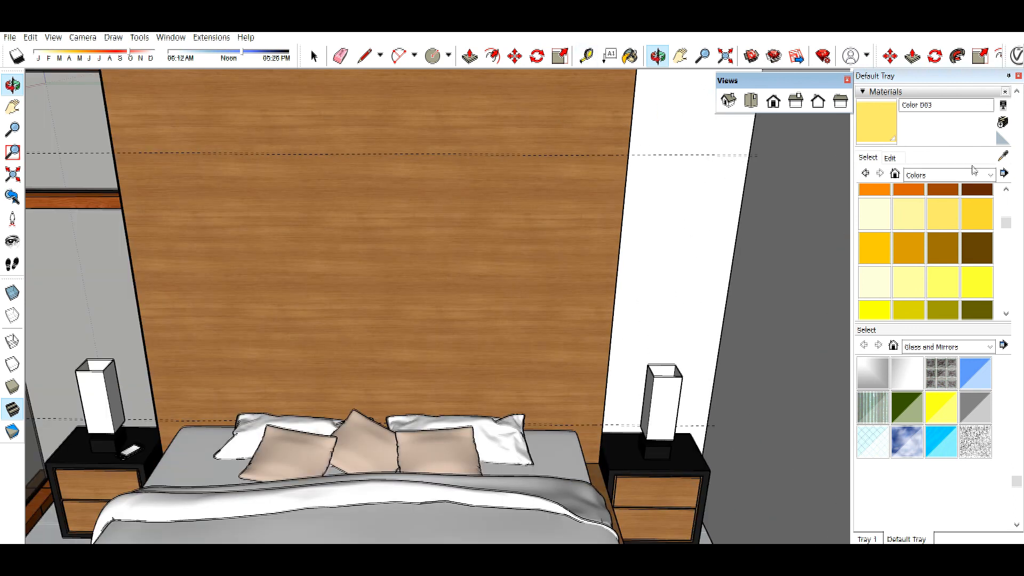
- Start a new material and load 44_leather texture-seamless from the LEATHER folder as its texture image
{"action": "left_click", "coordinate": [1002, 122]}
{"action": "left_click", "coordinate": [781, 340]}
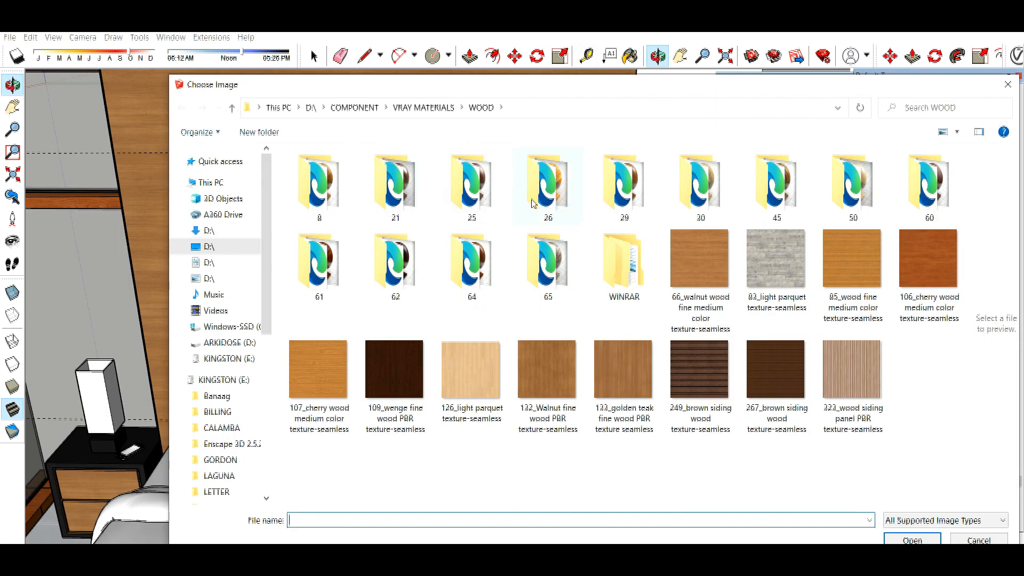
{"action": "left_click", "coordinate": [412, 108]}
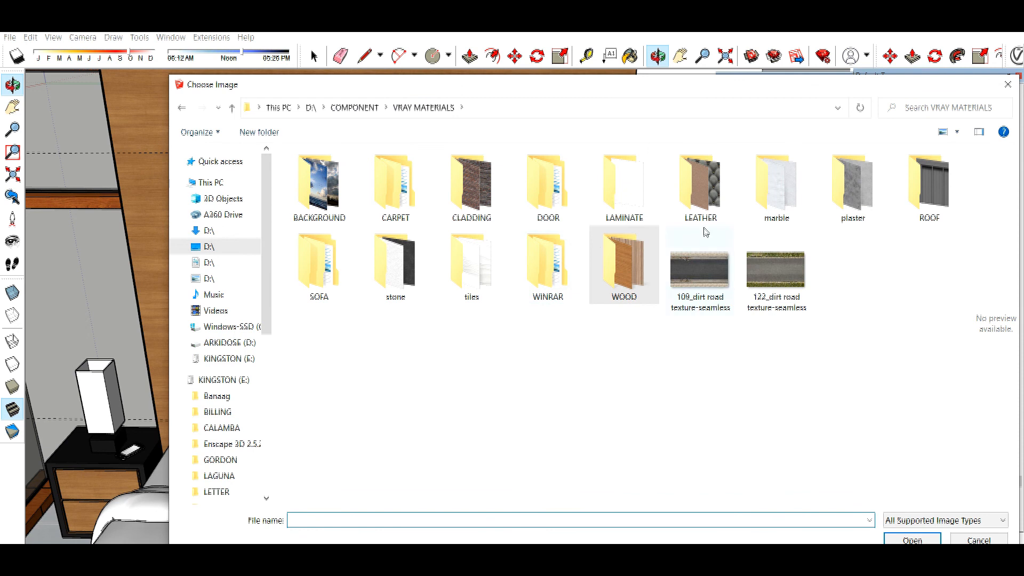
{"action": "double_click", "coordinate": [348, 273]}
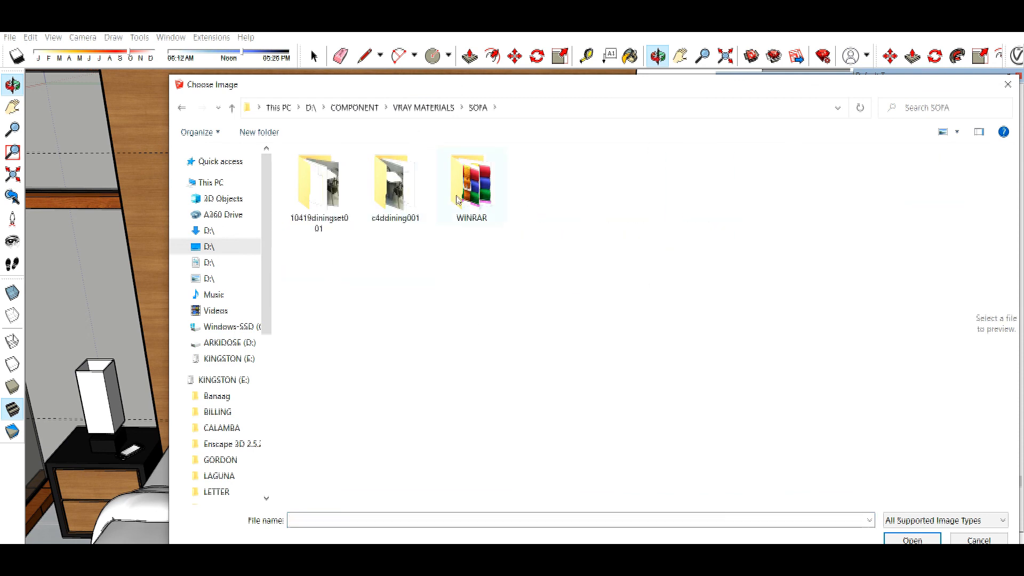
{"action": "left_click", "coordinate": [423, 108]}
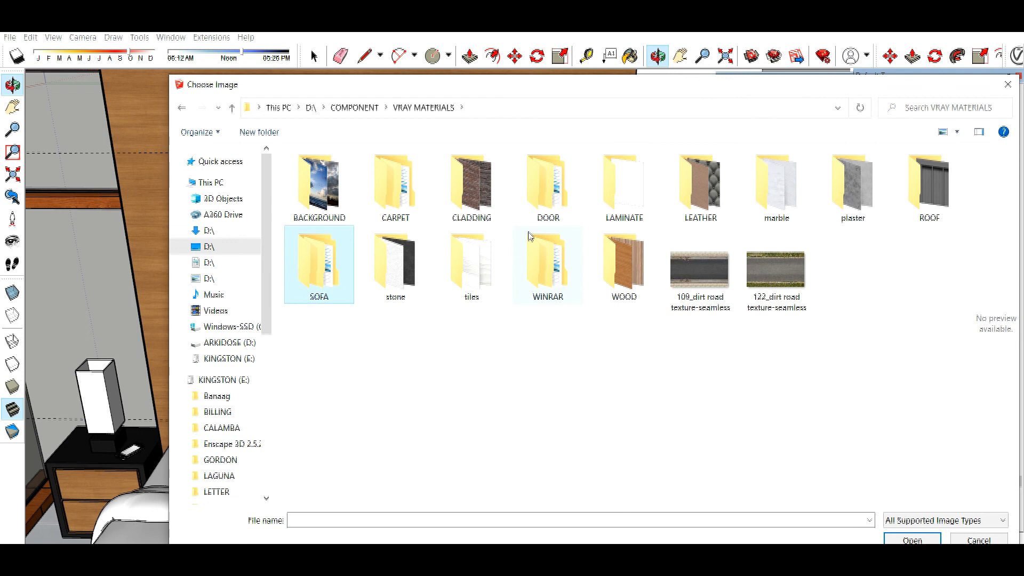
{"action": "left_click", "coordinate": [384, 195]}
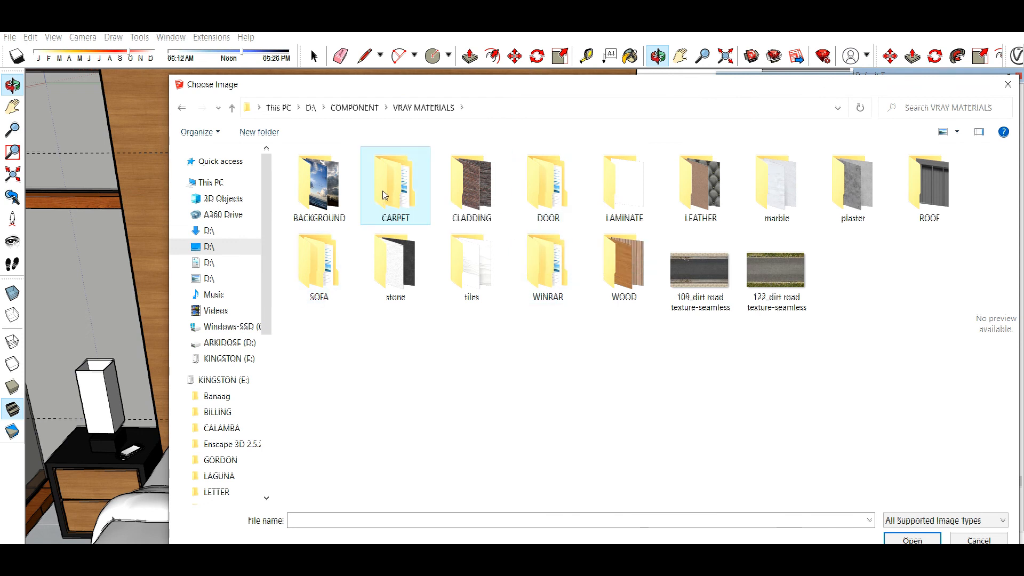
{"action": "double_click", "coordinate": [723, 216]}
{"action": "left_click", "coordinate": [470, 181]}
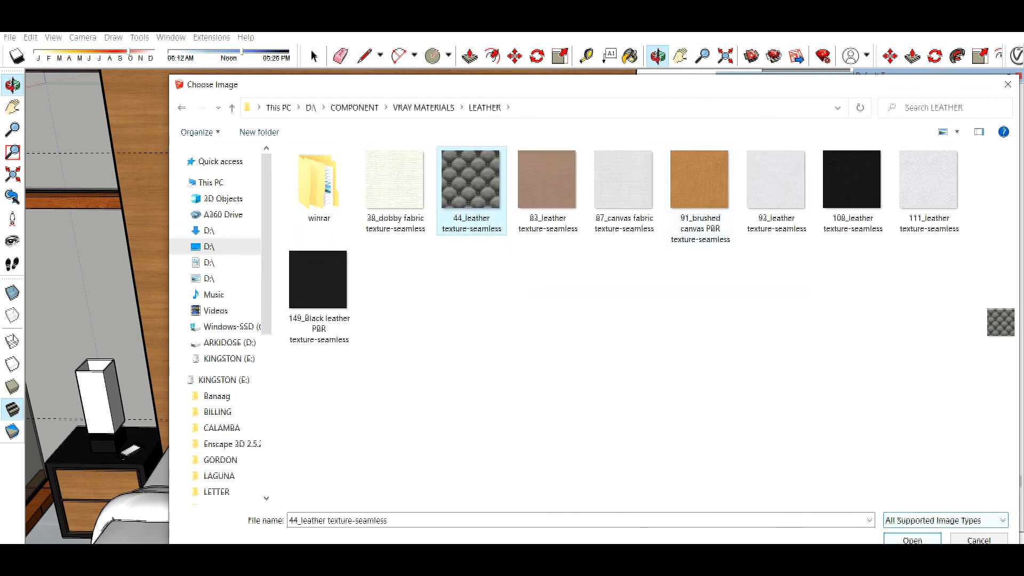
{"action": "left_click", "coordinate": [913, 539]}
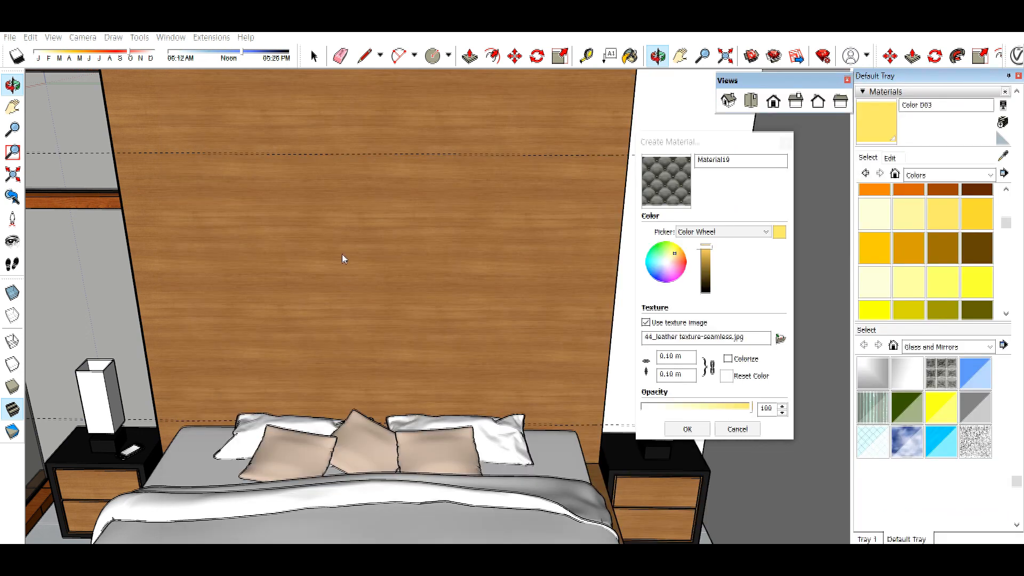
- Create the leather material and draw a line across the tall teak wall panel along the upper guide
{"action": "left_click", "coordinate": [707, 429]}
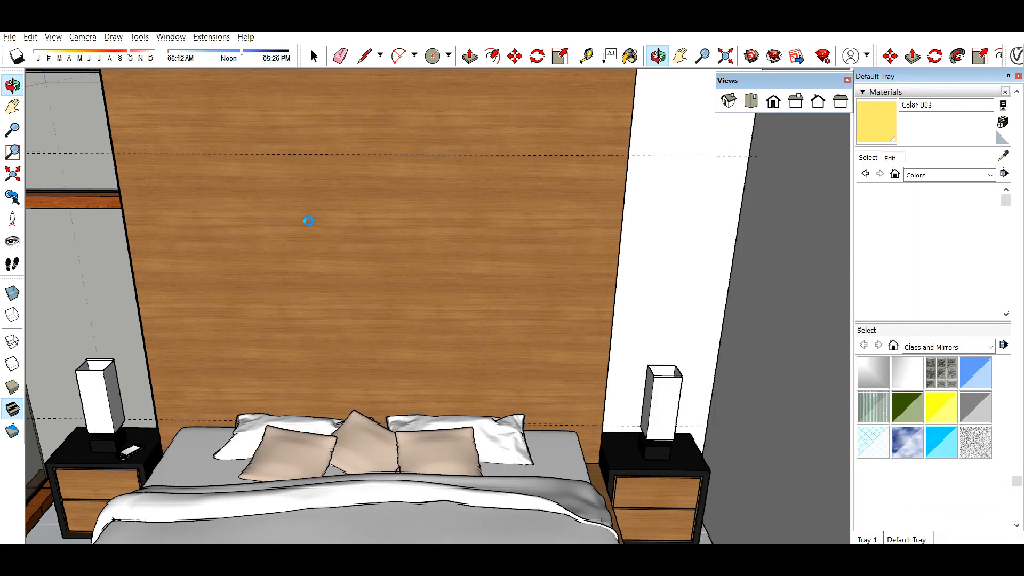
{"action": "key", "text": "space"}
{"action": "left_click", "coordinate": [396, 239]}
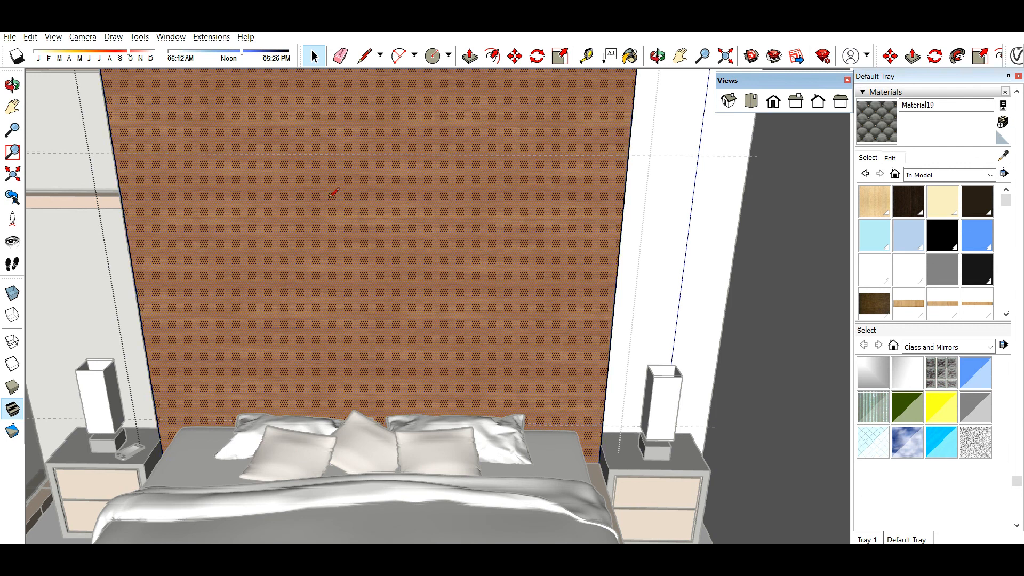
{"action": "key", "text": "l"}
{"action": "left_click", "coordinate": [622, 153]}
{"action": "key", "text": "space"}
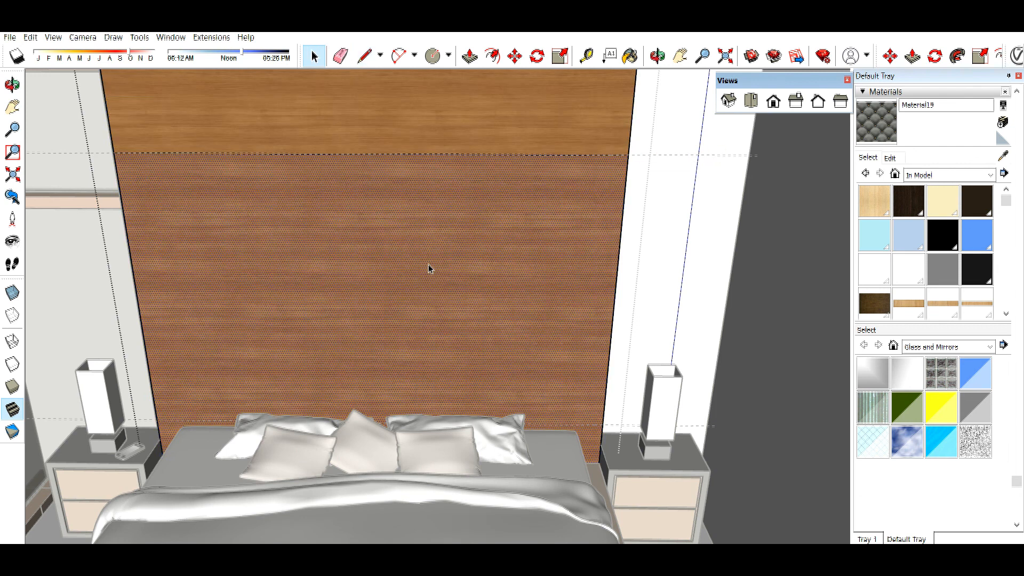
- Draw a second line across the panel low behind the bed to close off the headboard section
{"action": "key", "text": "l"}
{"action": "scroll", "coordinate": [99, 465], "scroll_direction": "up", "scroll_amount": 8}
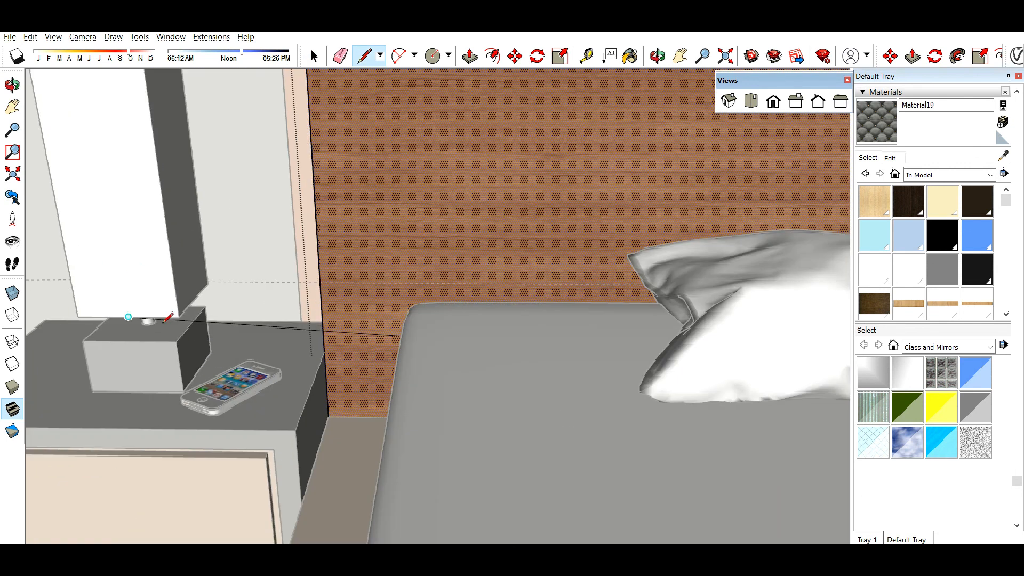
{"action": "left_click", "coordinate": [332, 416]}
{"action": "key", "text": "space"}
{"action": "scroll", "coordinate": [286, 455], "scroll_direction": "down", "scroll_amount": 5}
{"action": "scroll", "coordinate": [285, 455], "scroll_direction": "down", "scroll_amount": 6}
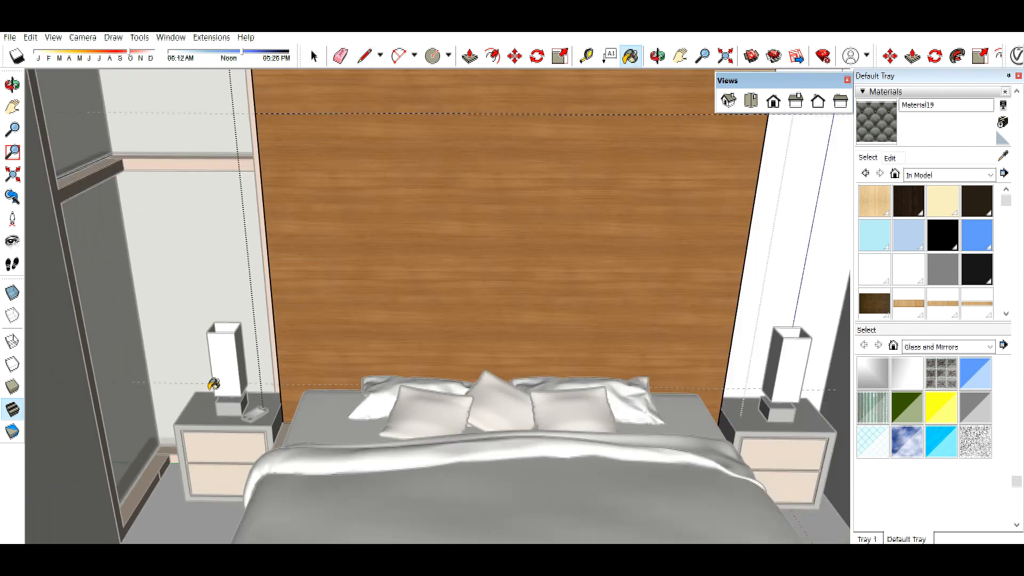
- Paint the headboard section of the wall panel with the new leather material
{"action": "key", "text": "b"}
{"action": "scroll", "coordinate": [411, 272], "scroll_direction": "up", "scroll_amount": 3}
{"action": "left_click", "coordinate": [436, 244]}
- Set the leather material's texture width to 0.6 m
{"action": "left_click", "coordinate": [890, 157]}
{"action": "double_click", "coordinate": [890, 306]}
{"action": "type", "text": ".3m"}
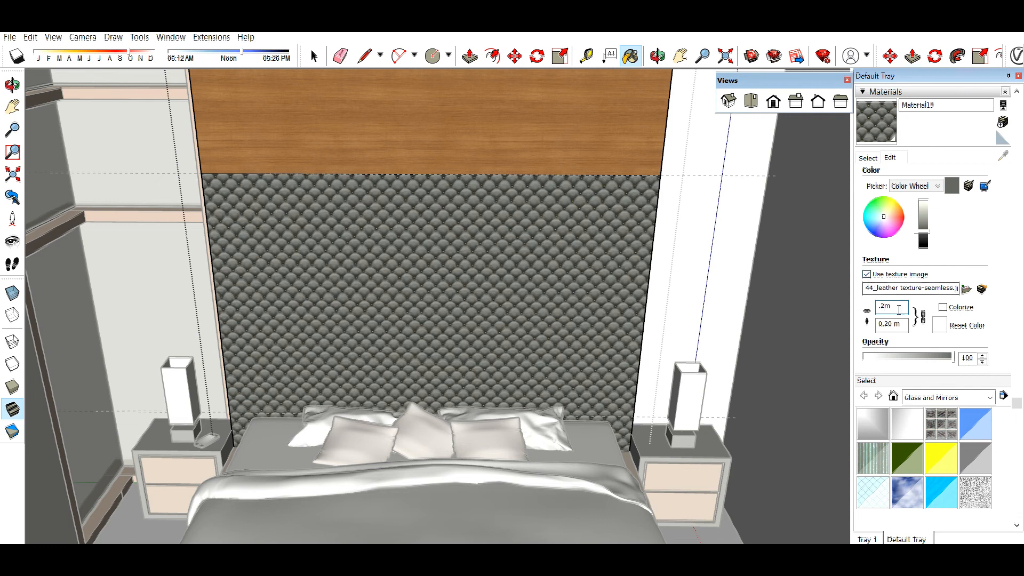
{"action": "type", "text": ".4"}
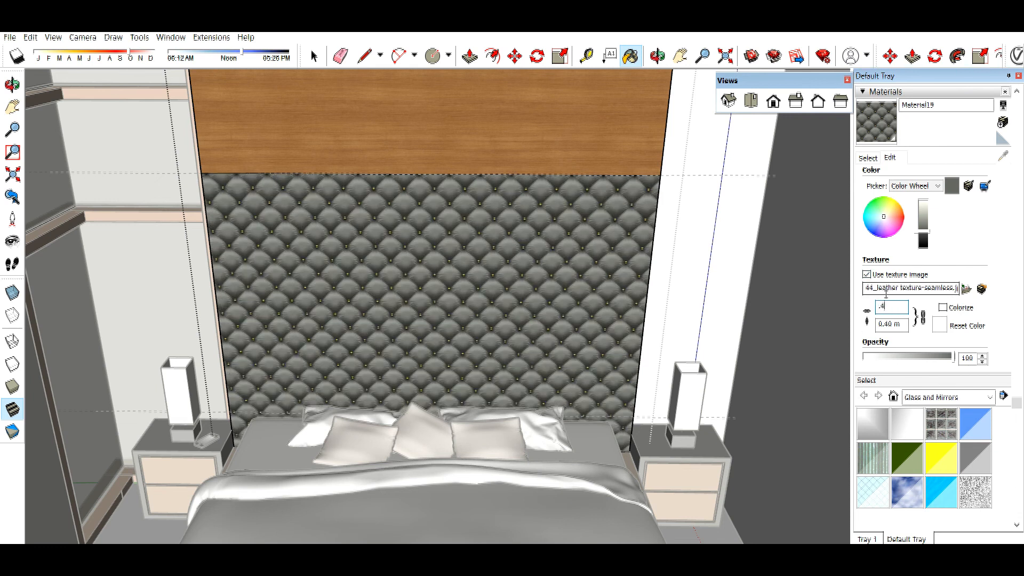
{"action": "type", "text": ".5"}
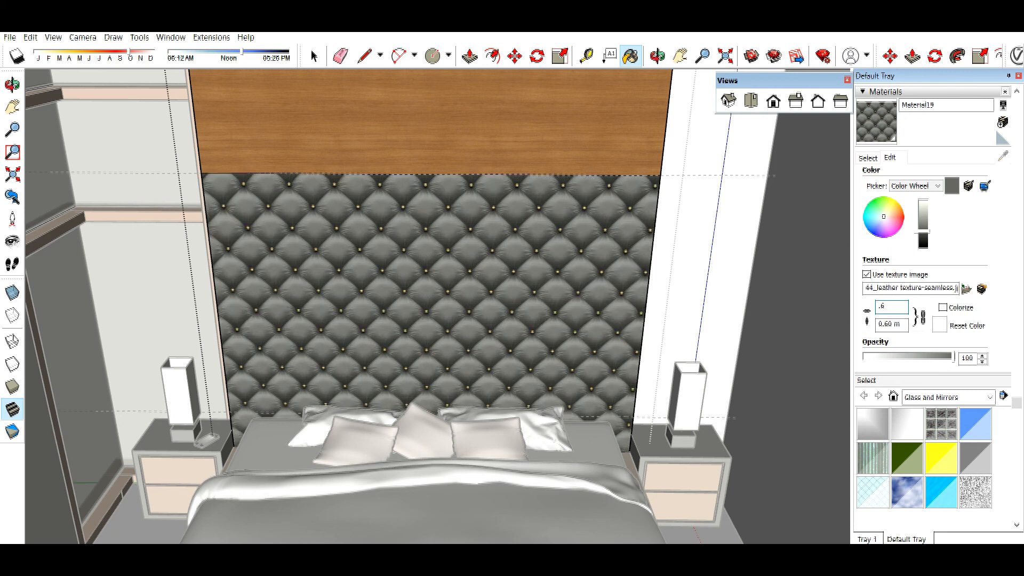
{"action": "left_click", "coordinate": [869, 159]}
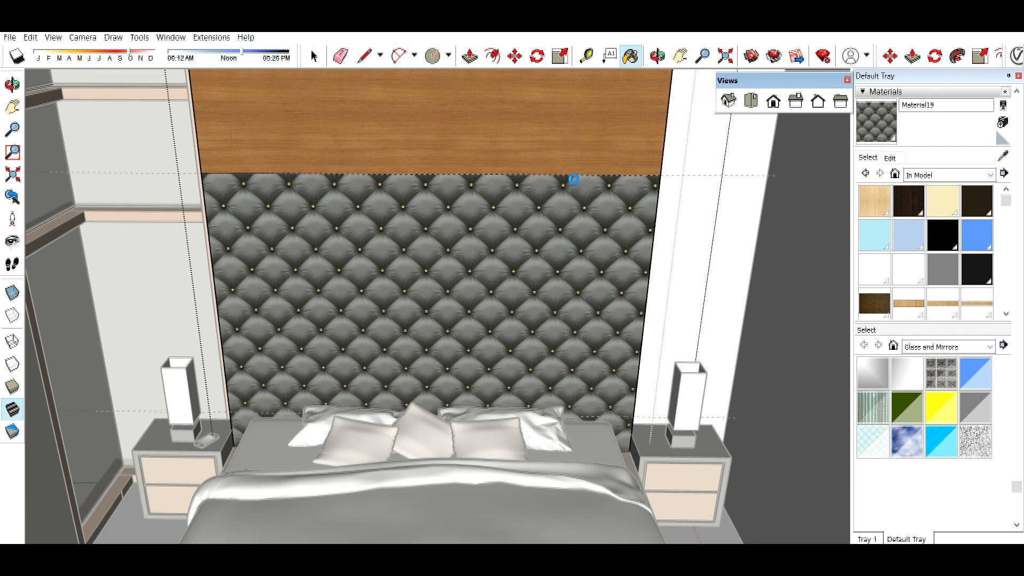
{"action": "scroll", "coordinate": [332, 211], "scroll_direction": "down", "scroll_amount": 1}
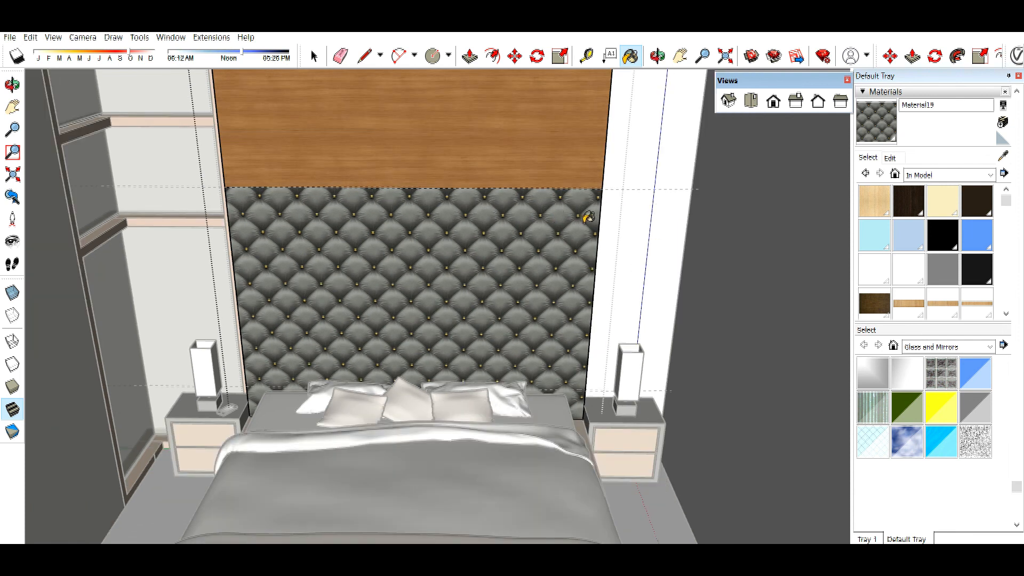
- Place a Tape Measure guide on the teak face just above the leather section's upper edge
{"action": "key", "text": "space"}
{"action": "scroll", "coordinate": [568, 176], "scroll_direction": "up", "scroll_amount": 5}
{"action": "mouse_move", "coordinate": [567, 187]}
{"action": "middle_mouse_down"}
{"action": "mouse_move", "coordinate": [446, 218]}
{"action": "mouse_move", "coordinate": [418, 256]}
{"action": "mouse_move", "coordinate": [434, 271]}
{"action": "middle_mouse_up"}
{"action": "double_click", "coordinate": [457, 288]}
{"action": "left_click", "coordinate": [458, 288]}
{"action": "key", "text": "r"}
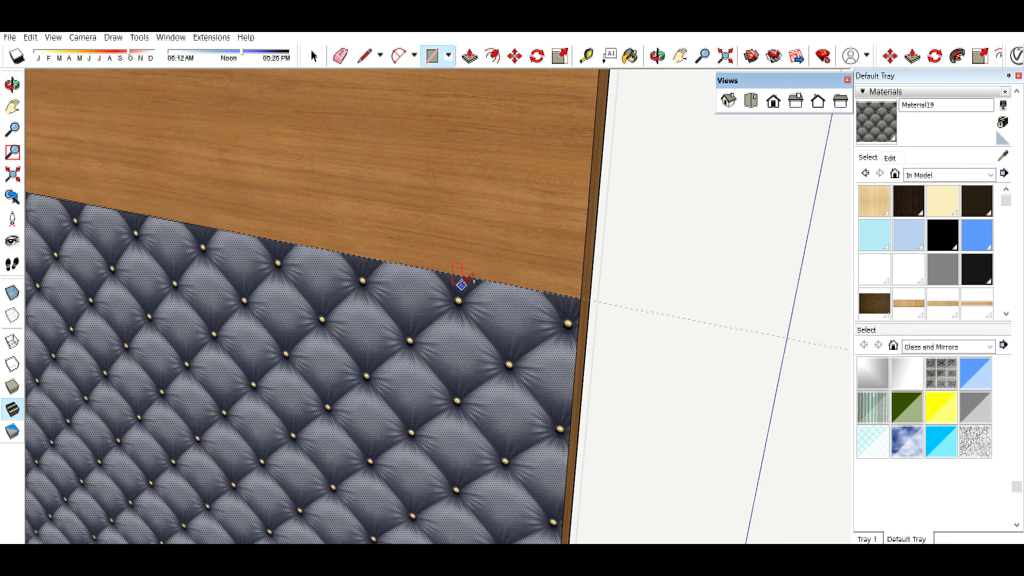
{"action": "key", "text": "t"}
{"action": "left_click", "coordinate": [464, 276]}
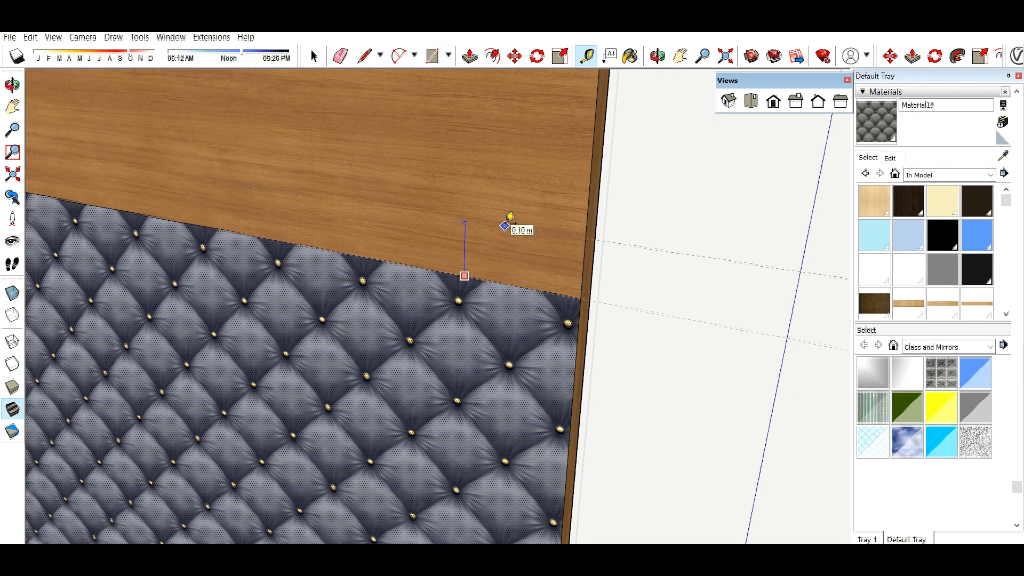
{"action": "key", "text": "space"}
- Draw a line along the new guide across the teak face to outline a narrow strip above the leather
{"action": "left_click", "coordinate": [548, 277]}
{"action": "key", "text": "l"}
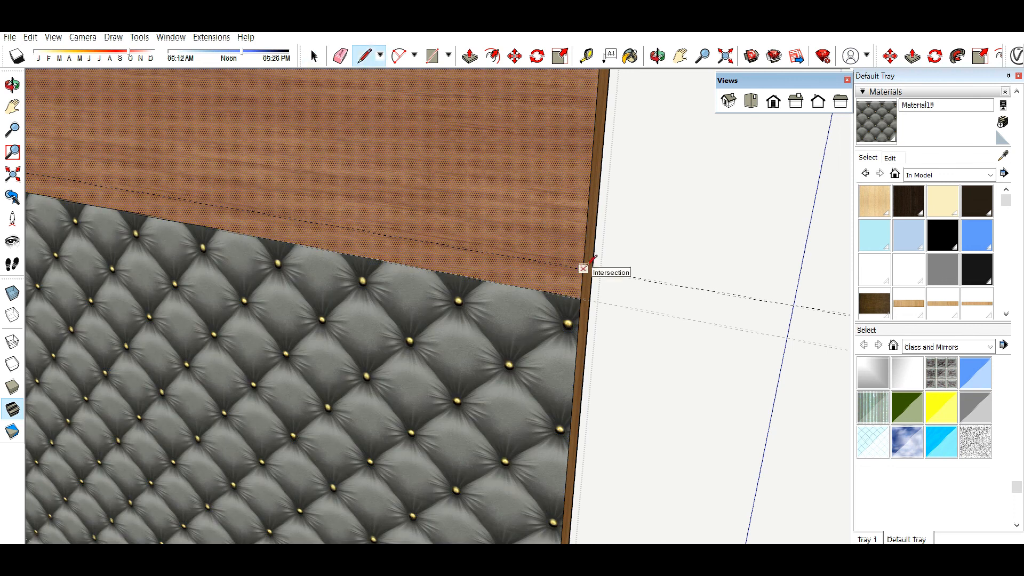
{"action": "left_click", "coordinate": [584, 268]}
{"action": "scroll", "coordinate": [822, 311], "scroll_direction": "down", "scroll_amount": 2}
{"action": "left_click", "coordinate": [89, 185]}
{"action": "key", "text": "space"}
{"action": "scroll", "coordinate": [647, 311], "scroll_direction": "up", "scroll_amount": 1}
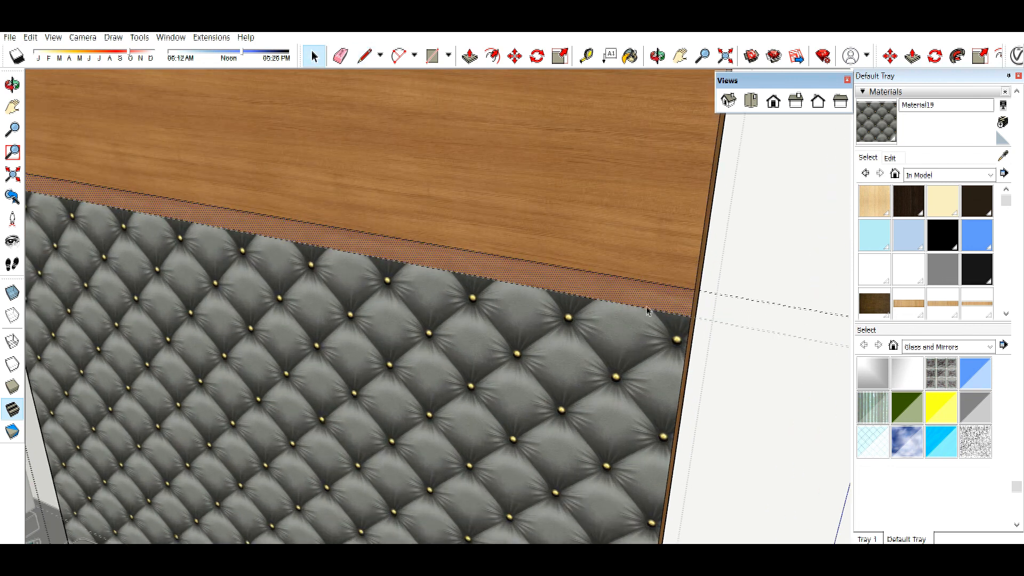
- Push the narrow strip above the leather section into the panel to form a horizontal groove
{"action": "key", "text": "p"}
{"action": "left_click", "coordinate": [663, 302]}
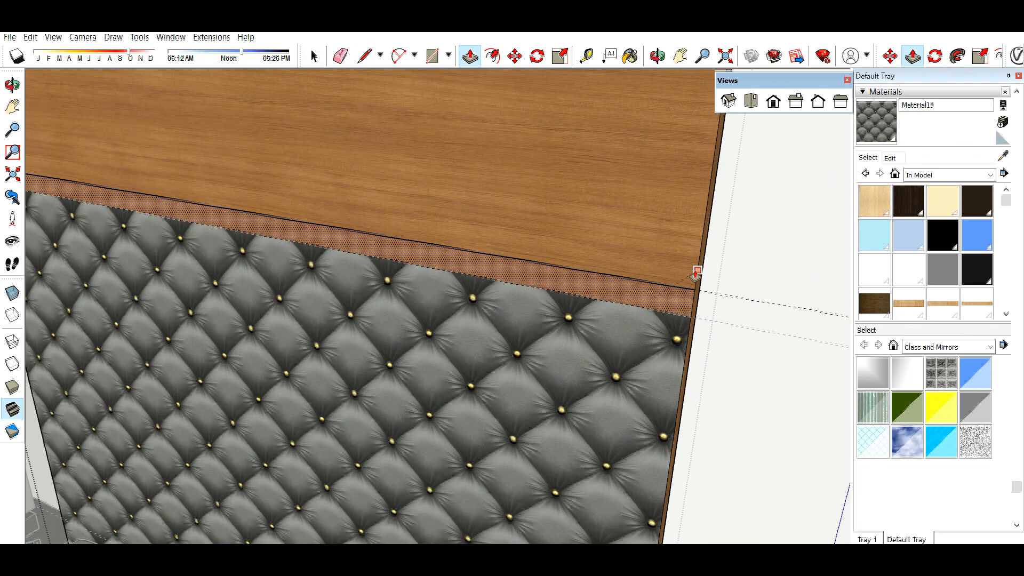
{"action": "left_click", "coordinate": [686, 313]}
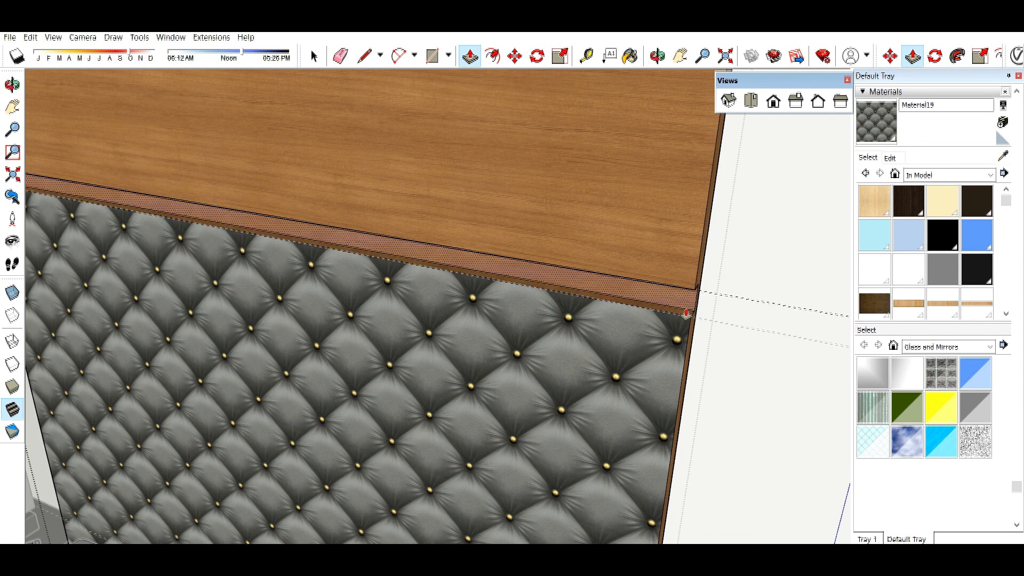
{"action": "key", "text": "space"}
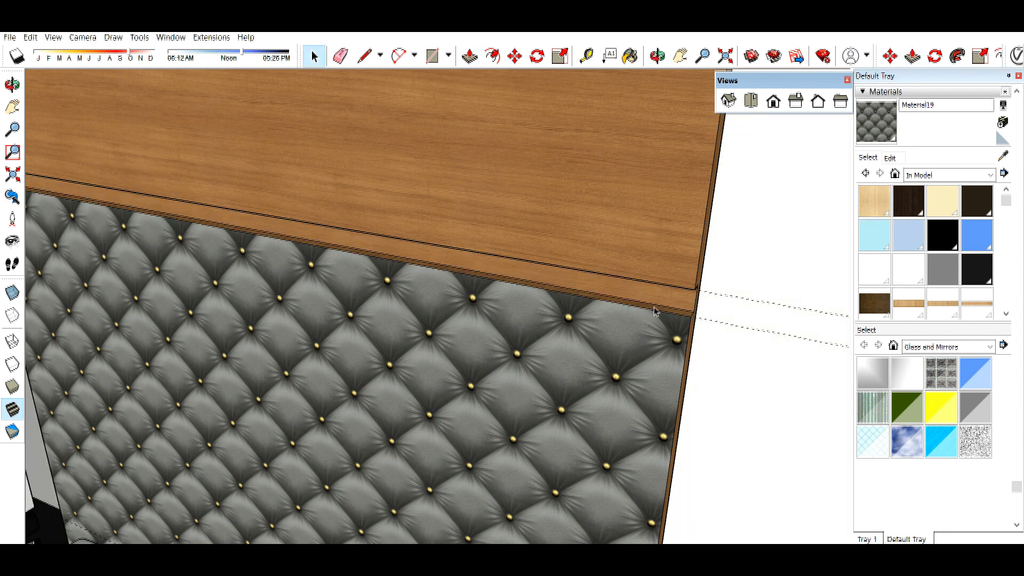
- Try to paint the groove's lower ledge with the leather material, and undo the fill
{"action": "scroll", "coordinate": [655, 309], "scroll_direction": "up", "scroll_amount": 1}
{"action": "triple_click", "coordinate": [660, 310]}
{"action": "key", "text": "b"}
{"action": "left_click", "coordinate": [660, 308]}
{"action": "key", "text": "ctrl+z"}
{"action": "scroll", "coordinate": [656, 309], "scroll_direction": "up", "scroll_amount": 2}
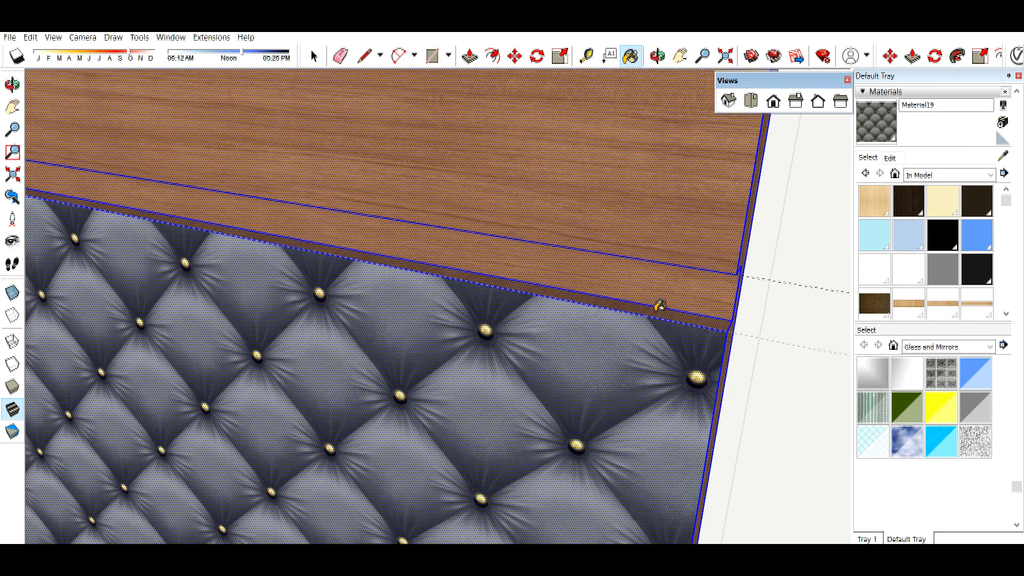
- Paint only the groove's lower ledge with the leather material
{"action": "scroll", "coordinate": [657, 311], "scroll_direction": "up", "scroll_amount": 1}
{"action": "key", "text": "space"}
{"action": "left_click", "coordinate": [659, 316]}
{"action": "key", "text": "b"}
{"action": "left_click", "coordinate": [662, 316]}
{"action": "key", "text": "space"}
{"action": "scroll", "coordinate": [663, 316], "scroll_direction": "down", "scroll_amount": 5}
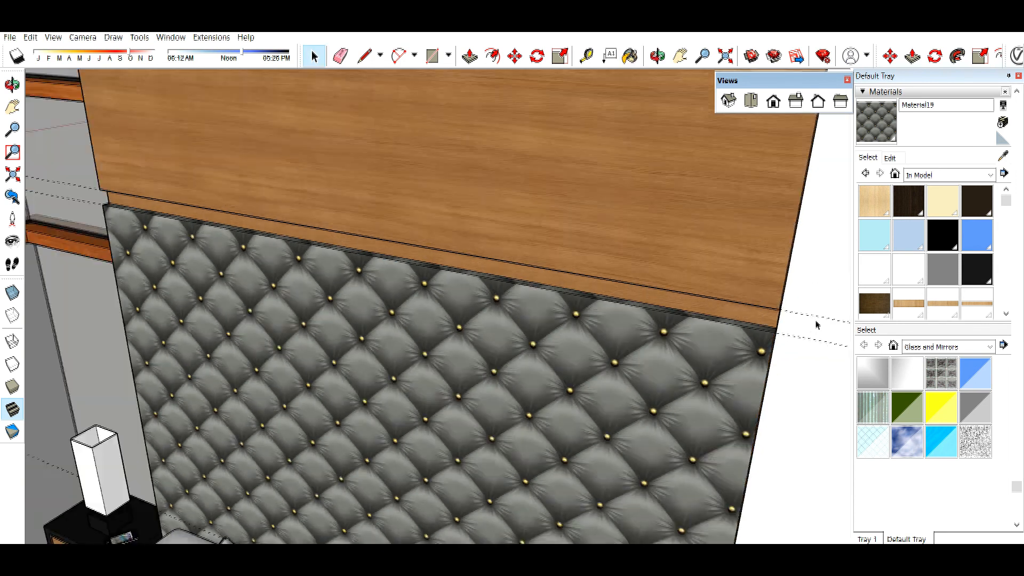
- Draw a line across the panel's side, level with the groove's lower ledge
{"action": "key", "text": "e"}
{"action": "mouse_move", "coordinate": [818, 336]}
{"action": "middle_mouse_down"}
{"action": "mouse_move", "coordinate": [710, 376]}
{"action": "mouse_move", "coordinate": [664, 337]}
{"action": "middle_mouse_up"}
{"action": "key", "text": "l"}
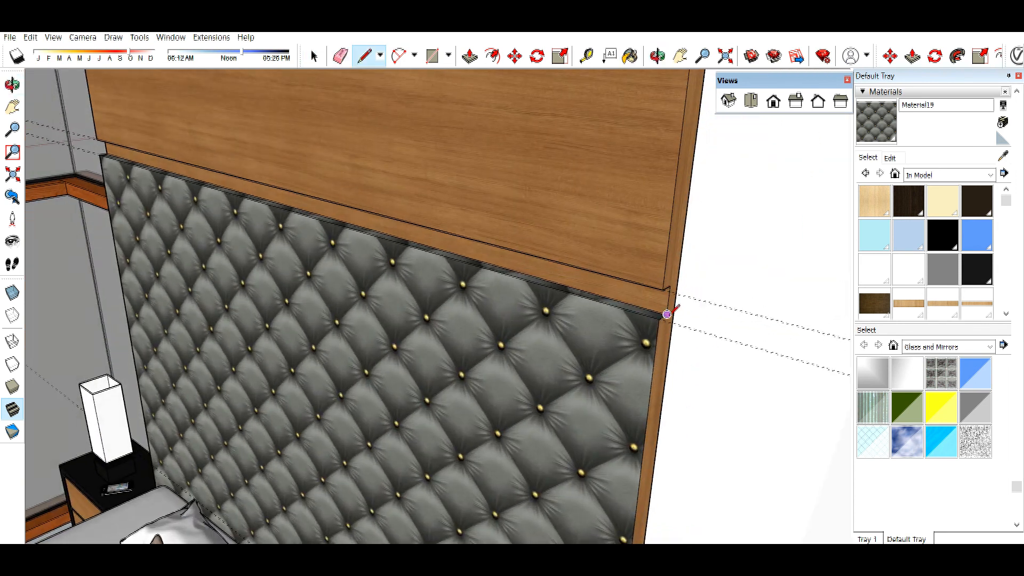
{"action": "mouse_move", "coordinate": [676, 280]}
{"action": "middle_mouse_down"}
{"action": "mouse_move", "coordinate": [601, 303]}
{"action": "mouse_move", "coordinate": [630, 343]}
{"action": "mouse_move", "coordinate": [633, 320]}
{"action": "mouse_move", "coordinate": [454, 354]}
{"action": "mouse_move", "coordinate": [372, 350]}
{"action": "middle_mouse_up"}
{"action": "key", "text": "space"}
{"action": "triple_click", "coordinate": [521, 447]}
{"action": "key", "text": "l"}
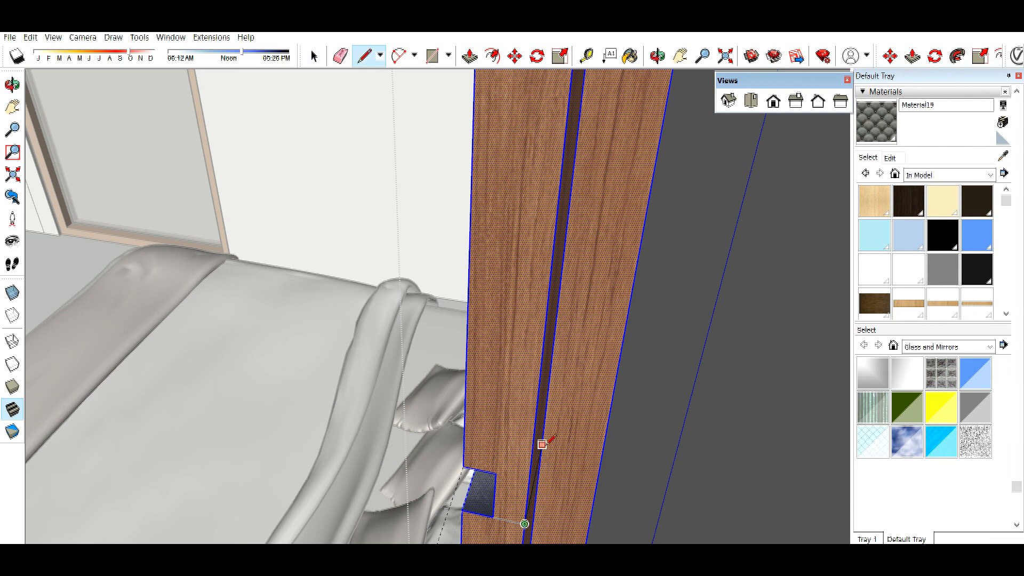
- Push/Pull the side of the teak panel above the new line to close its recessed vertical slot
{"action": "key", "text": "space"}
{"action": "left_click", "coordinate": [540, 466]}
{"action": "key", "text": "p"}
{"action": "double_click", "coordinate": [578, 475]}
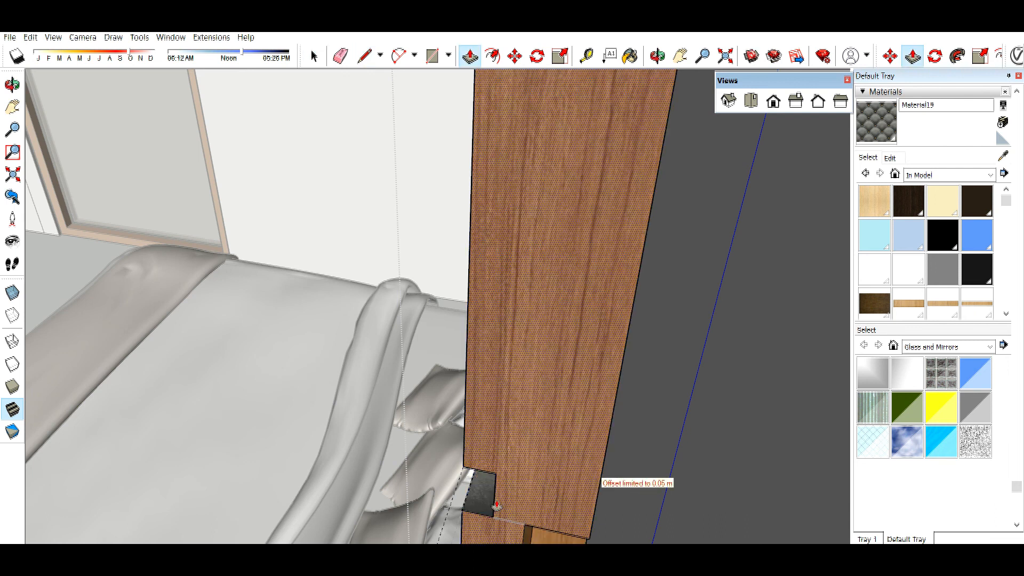
{"action": "scroll", "coordinate": [501, 510], "scroll_direction": "up", "scroll_amount": 1}
{"action": "middle_click_drag", "start_coordinate": [500, 510], "coordinate": [670, 473]}
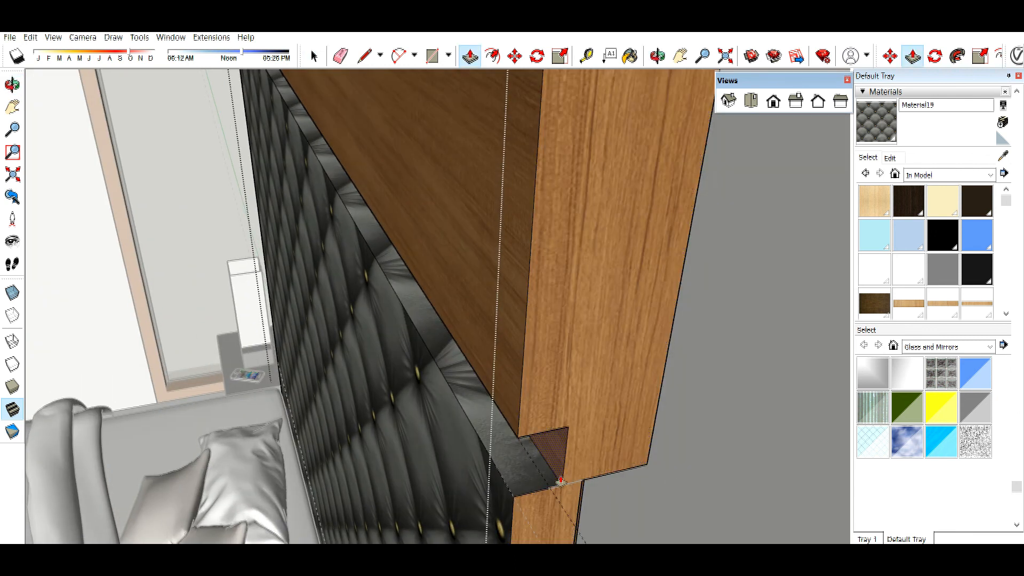
{"action": "key", "text": "Escape"}
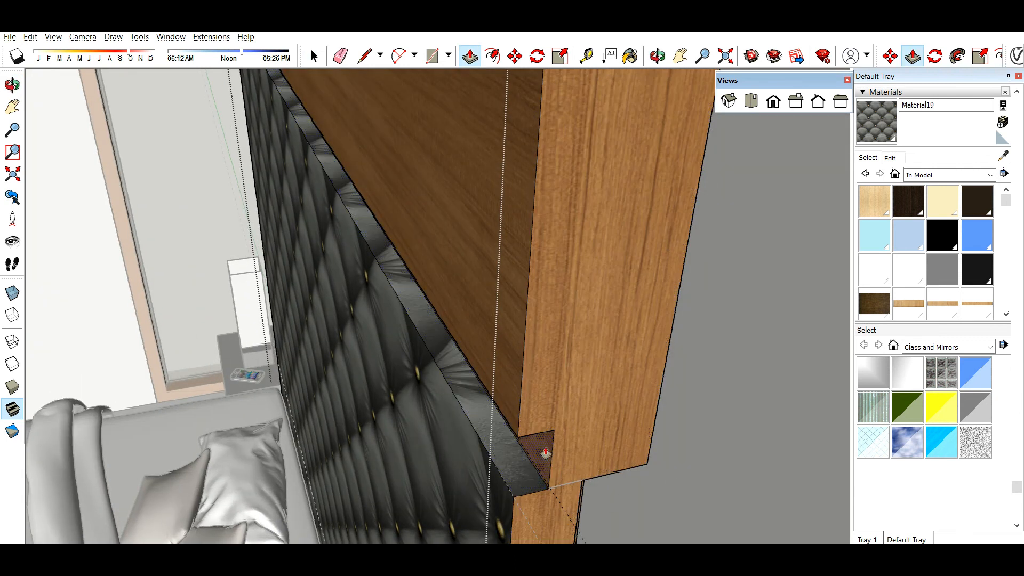
{"action": "middle_click_drag", "start_coordinate": [647, 446], "coordinate": [524, 407]}
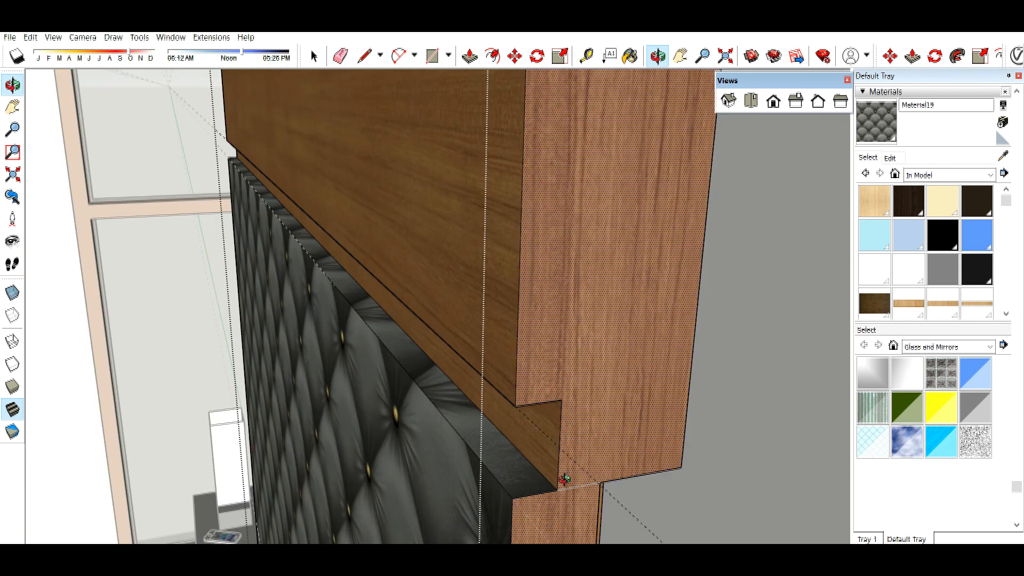
{"action": "middle_click_drag", "start_coordinate": [547, 472], "coordinate": [555, 484]}
- Measure the depth of the panel's side just below the groove
{"action": "key", "text": "t"}
{"action": "left_click", "coordinate": [514, 518]}
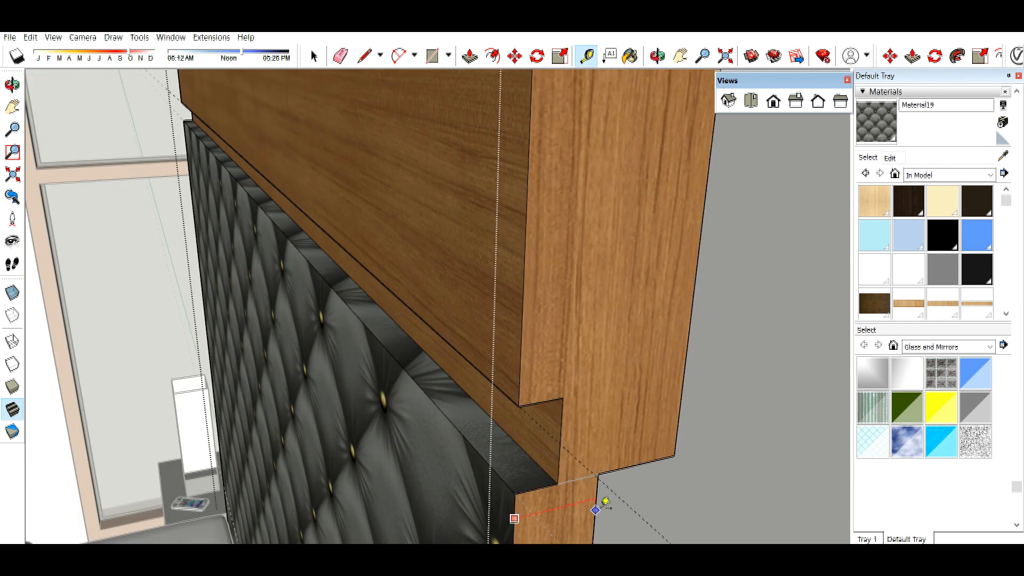
{"action": "key", "text": "space"}
{"action": "left_click", "coordinate": [604, 501]}
- Push the groove's back face through the panel to open a gap between the teak and leather sections
{"action": "double_click", "coordinate": [543, 446]}
{"action": "key", "text": "p"}
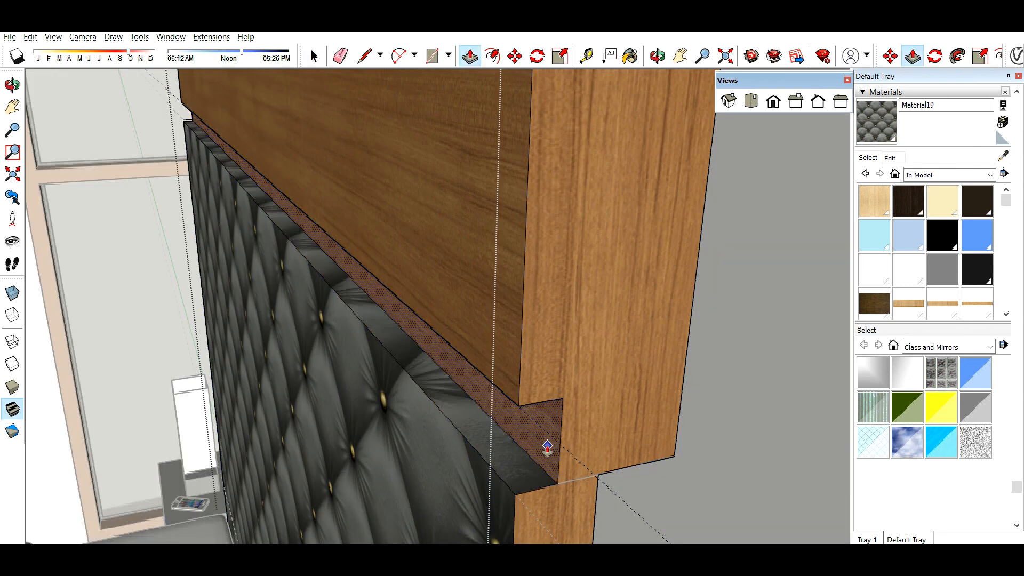
{"action": "left_click", "coordinate": [547, 446]}
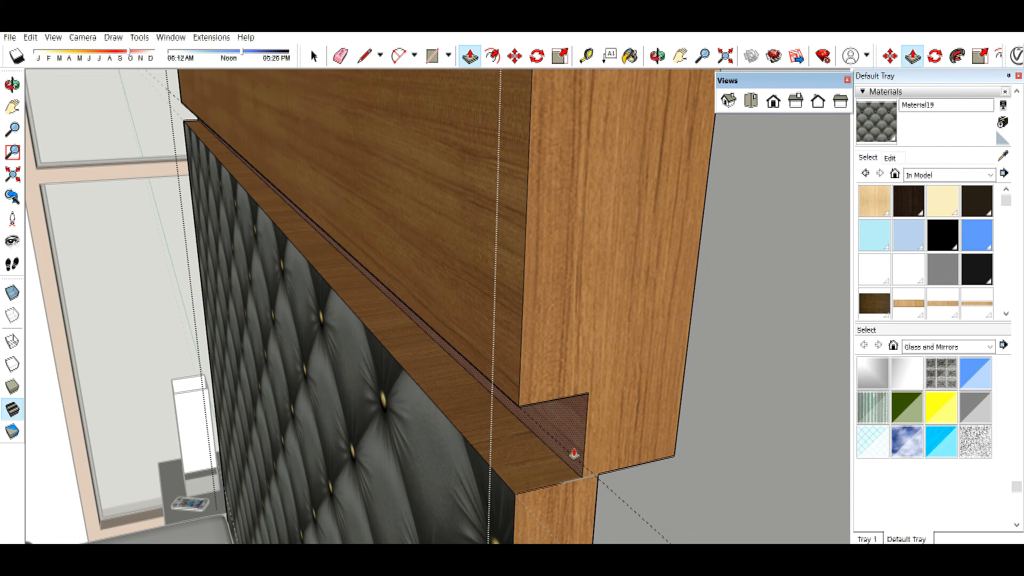
{"action": "left_click", "coordinate": [574, 454]}
{"action": "key", "text": "o"}
{"action": "key", "text": "p"}
{"action": "left_click", "coordinate": [583, 446]}
- Erase the leftover edges and the overhanging ledge corner at the open end of the gap
{"action": "middle_click_drag", "start_coordinate": [699, 443], "coordinate": [639, 333]}
{"action": "key", "text": "e"}
{"action": "left_click", "coordinate": [687, 433]}
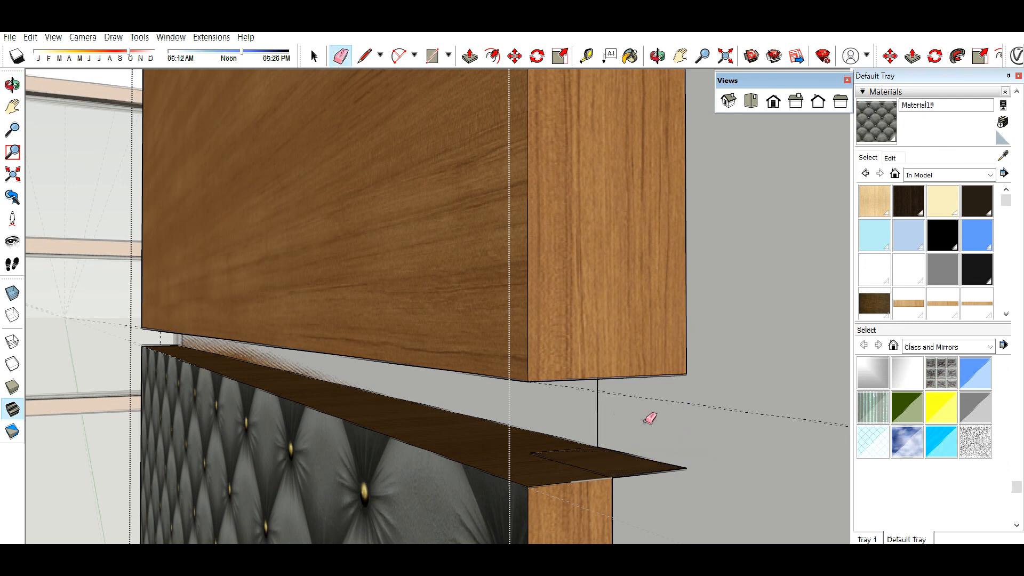
{"action": "left_click", "coordinate": [599, 414]}
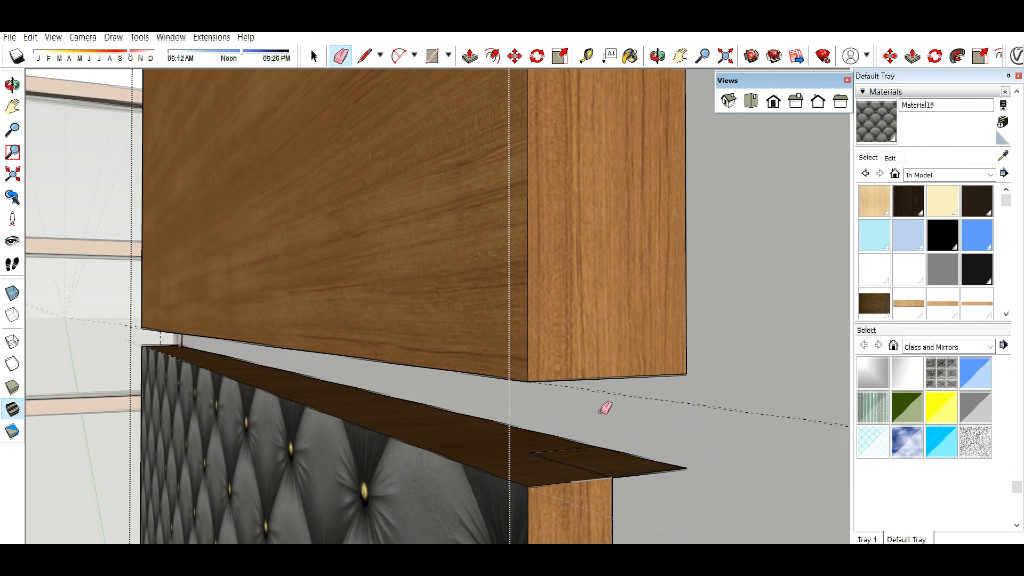
{"action": "left_click", "coordinate": [637, 478]}
{"action": "left_click", "coordinate": [675, 462]}
- Draw a line lengthwise along the ledge above the leather section to its far end
{"action": "key", "text": "l"}
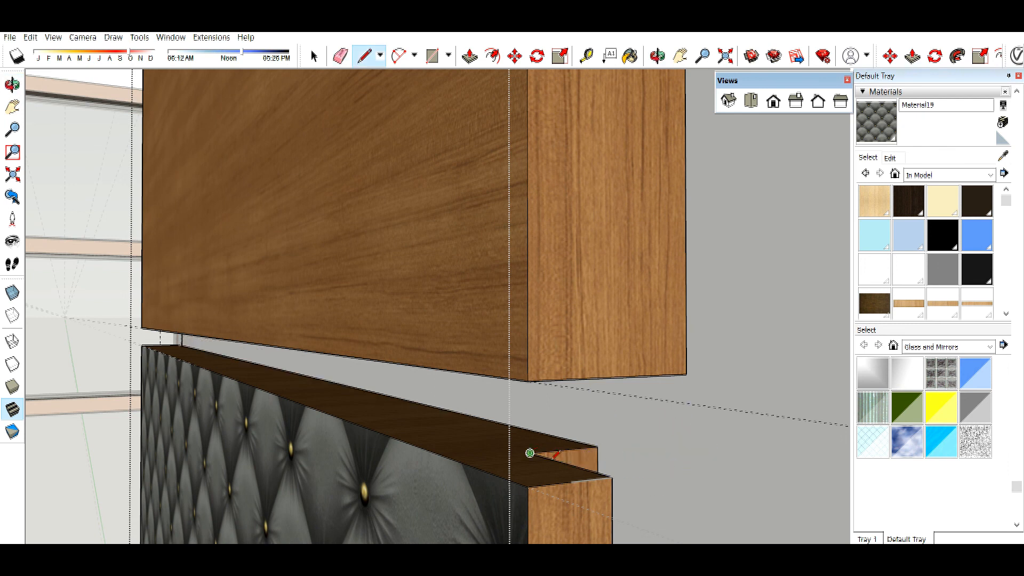
{"action": "left_click", "coordinate": [530, 453]}
{"action": "scroll", "coordinate": [712, 498], "scroll_direction": "down", "scroll_amount": 3}
{"action": "scroll", "coordinate": [251, 344], "scroll_direction": "up", "scroll_amount": 5}
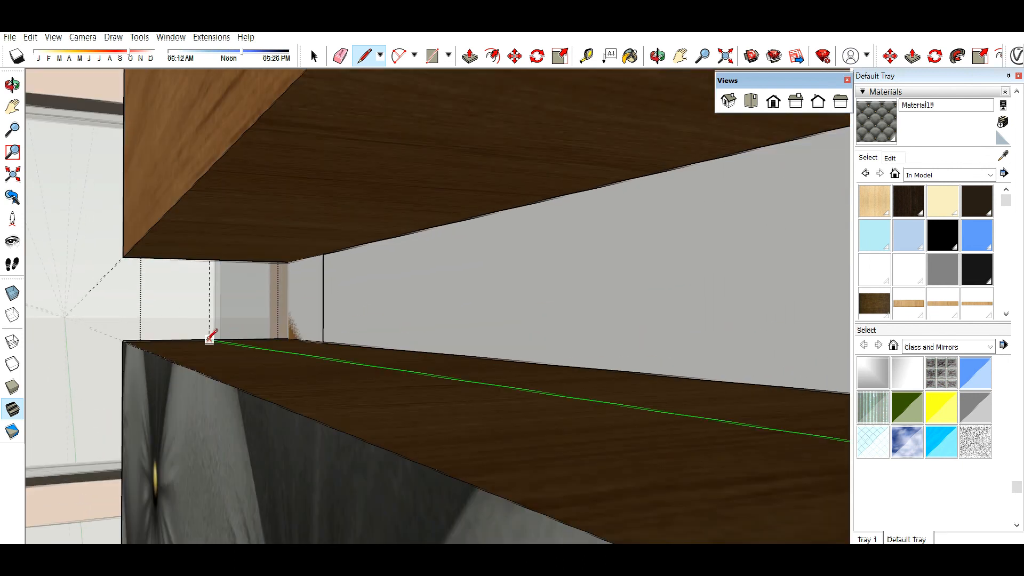
{"action": "middle_click_drag", "start_coordinate": [237, 360], "coordinate": [486, 366]}
{"action": "key", "text": "space"}
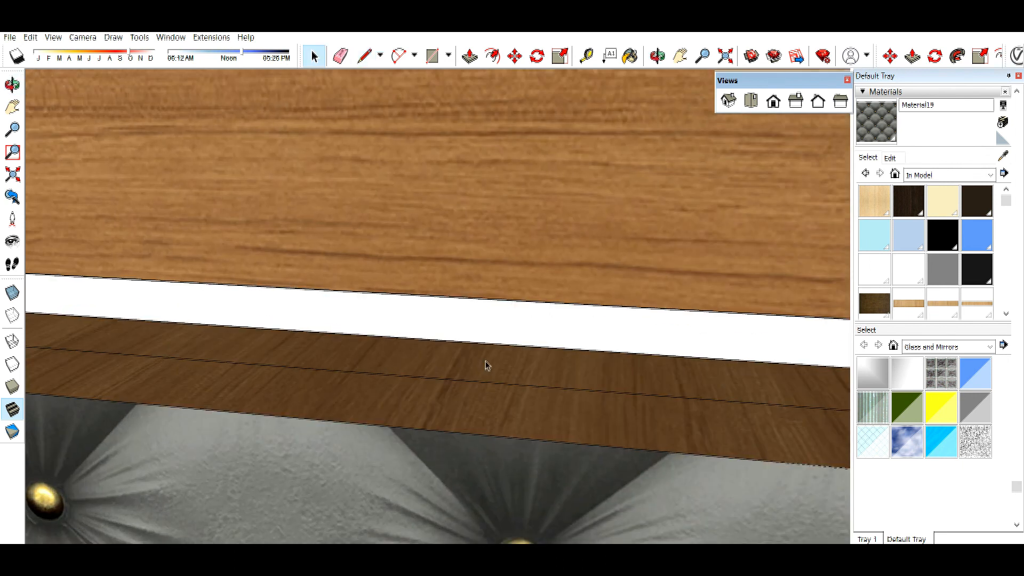
- Push the rear strip of the ledge down behind the leather section along its full length
{"action": "key", "text": "p"}
{"action": "left_click", "coordinate": [486, 367]}
{"action": "scroll", "coordinate": [256, 331], "scroll_direction": "down", "scroll_amount": 8}
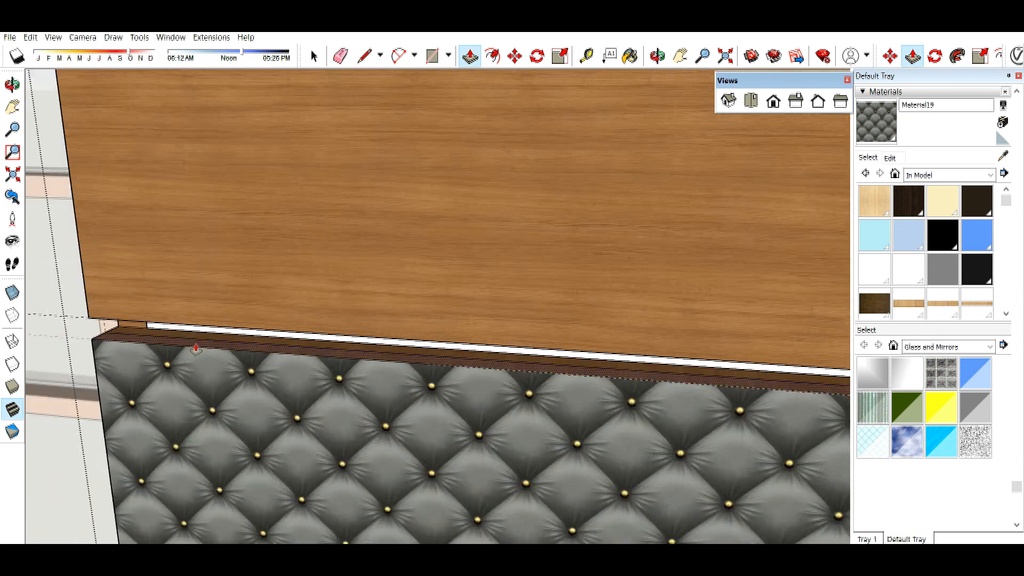
{"action": "scroll", "coordinate": [608, 373], "scroll_direction": "up", "scroll_amount": 5}
{"action": "key", "text": "t"}
{"action": "scroll", "coordinate": [667, 368], "scroll_direction": "down", "scroll_amount": 2}
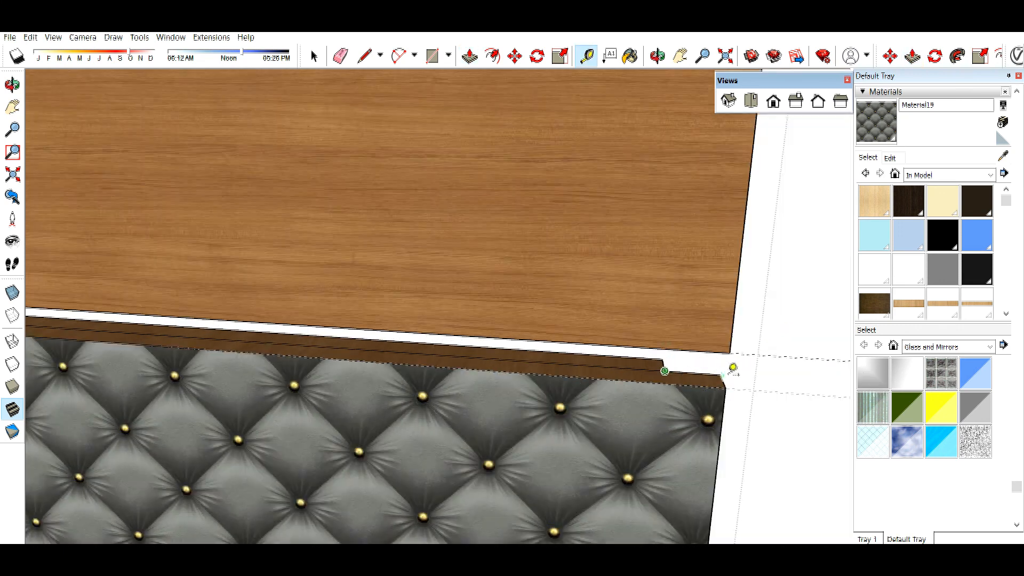
{"action": "key", "text": "space"}
{"action": "scroll", "coordinate": [608, 366], "scroll_direction": "up", "scroll_amount": 3}
{"action": "key", "text": "p"}
{"action": "left_click_drag", "start_coordinate": [612, 368], "coordinate": [615, 387]}
{"action": "scroll", "coordinate": [616, 388], "scroll_direction": "down", "scroll_amount": 5}
- Erase the leftover edge at the window-side end of the gap
{"action": "middle_click_drag", "start_coordinate": [205, 415], "coordinate": [802, 192]}
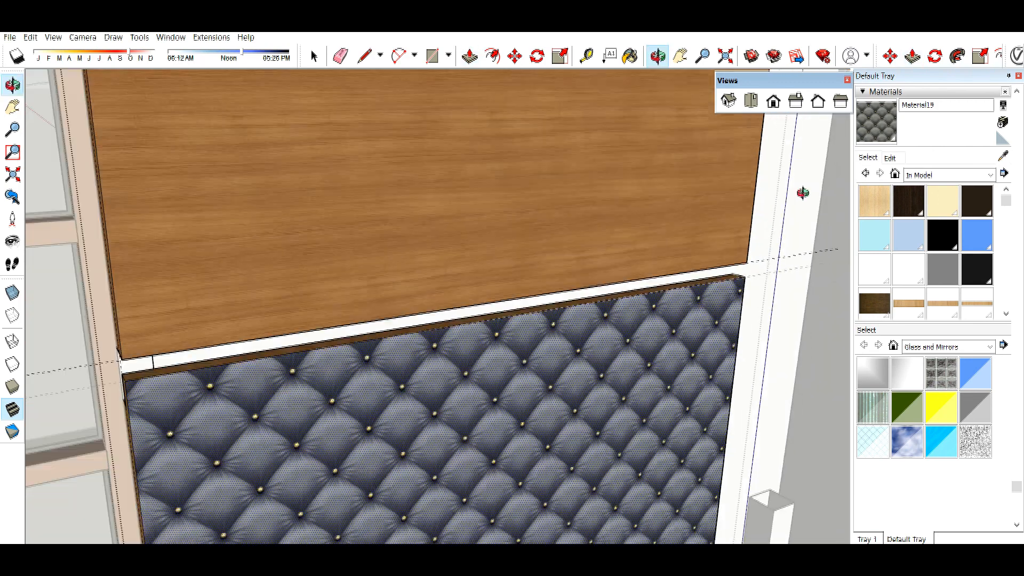
{"action": "scroll", "coordinate": [802, 192], "scroll_direction": "down", "scroll_amount": 1}
{"action": "scroll", "coordinate": [309, 345], "scroll_direction": "up", "scroll_amount": 1}
{"action": "key", "text": "e"}
{"action": "scroll", "coordinate": [251, 320], "scroll_direction": "up", "scroll_amount": 2}
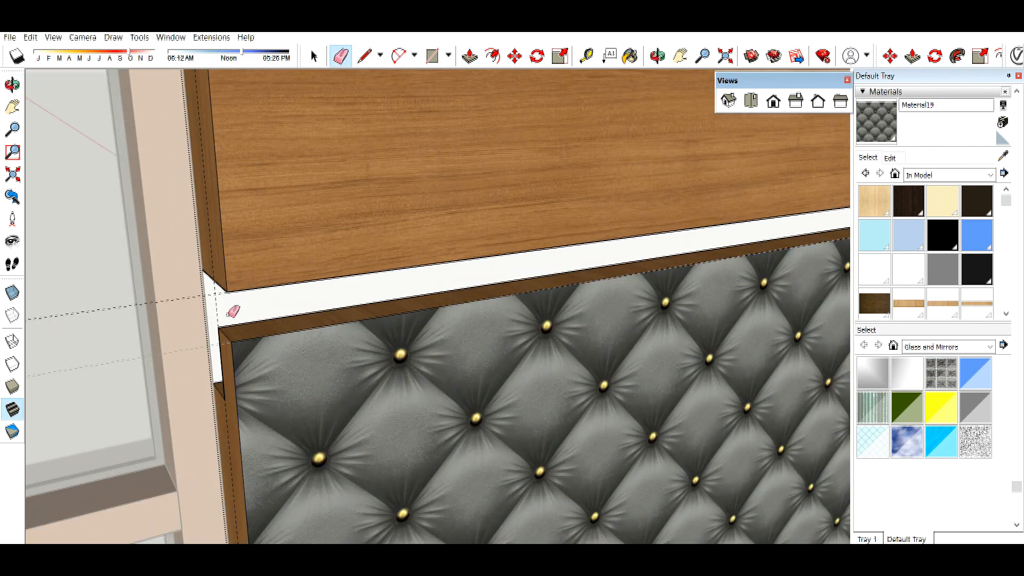
{"action": "scroll", "coordinate": [229, 325], "scroll_direction": "down", "scroll_amount": 3}
- Draw a vertical line along the leather section's window-side face, dividing off its rear strip
{"action": "key", "text": "space"}
{"action": "scroll", "coordinate": [264, 308], "scroll_direction": "up", "scroll_amount": 4}
{"action": "scroll", "coordinate": [188, 171], "scroll_direction": "down", "scroll_amount": 4}
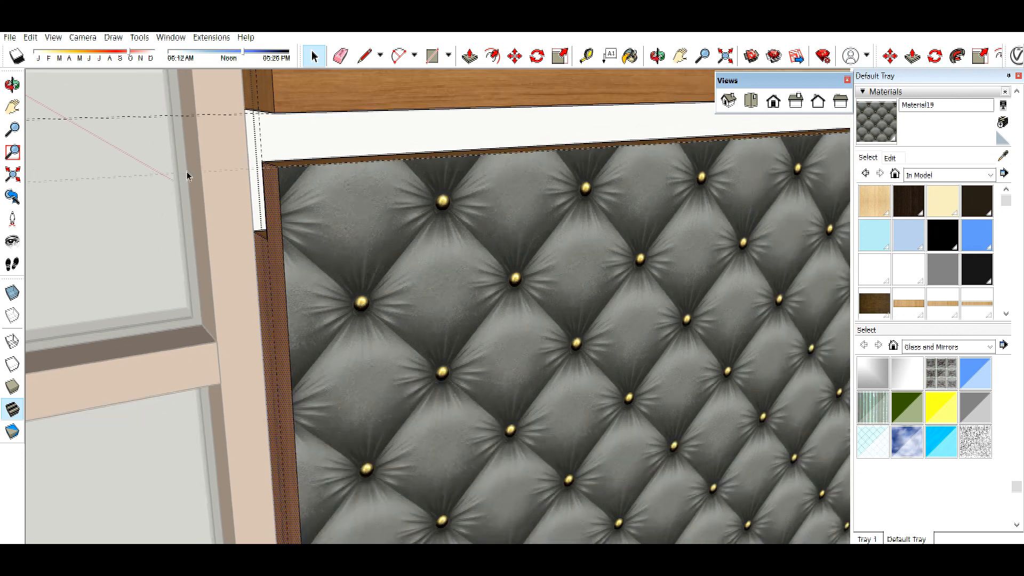
{"action": "scroll", "coordinate": [283, 290], "scroll_direction": "up", "scroll_amount": 6}
{"action": "scroll", "coordinate": [282, 337], "scroll_direction": "up", "scroll_amount": 2}
{"action": "scroll", "coordinate": [282, 336], "scroll_direction": "down", "scroll_amount": 6}
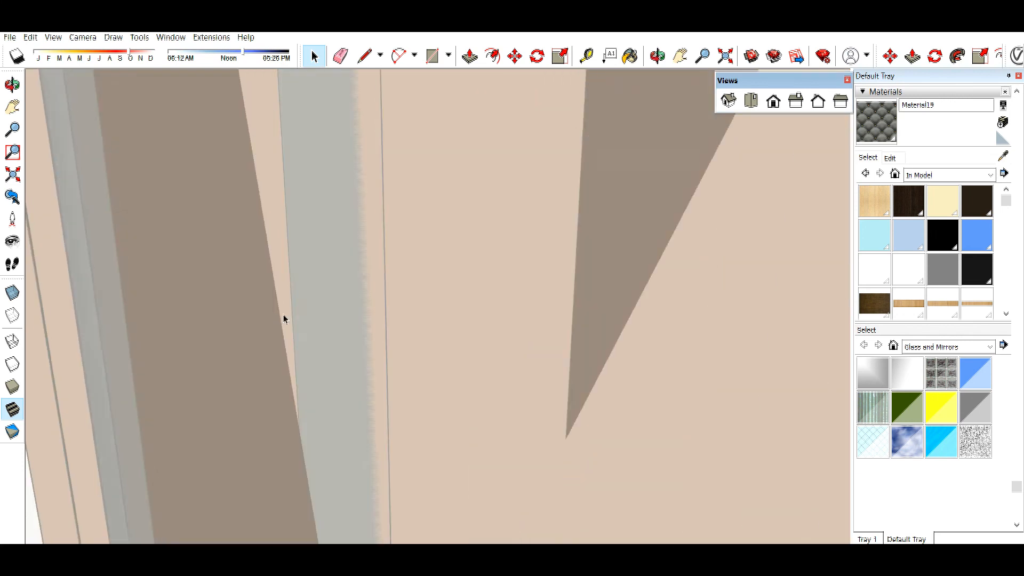
{"action": "scroll", "coordinate": [228, 516], "scroll_direction": "down", "scroll_amount": 2}
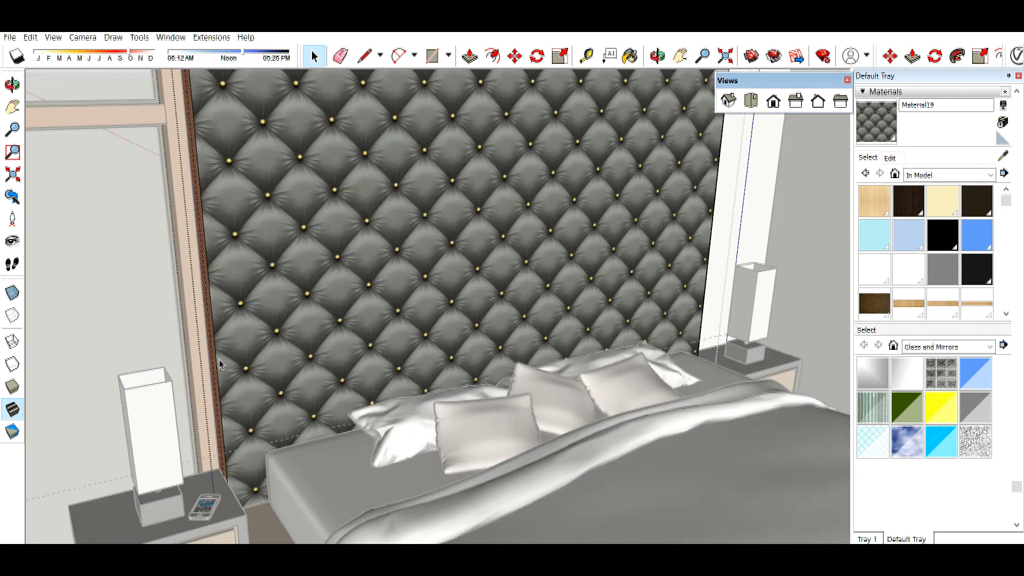
{"action": "scroll", "coordinate": [246, 499], "scroll_direction": "up", "scroll_amount": 4}
{"action": "scroll", "coordinate": [243, 483], "scroll_direction": "down", "scroll_amount": 3}
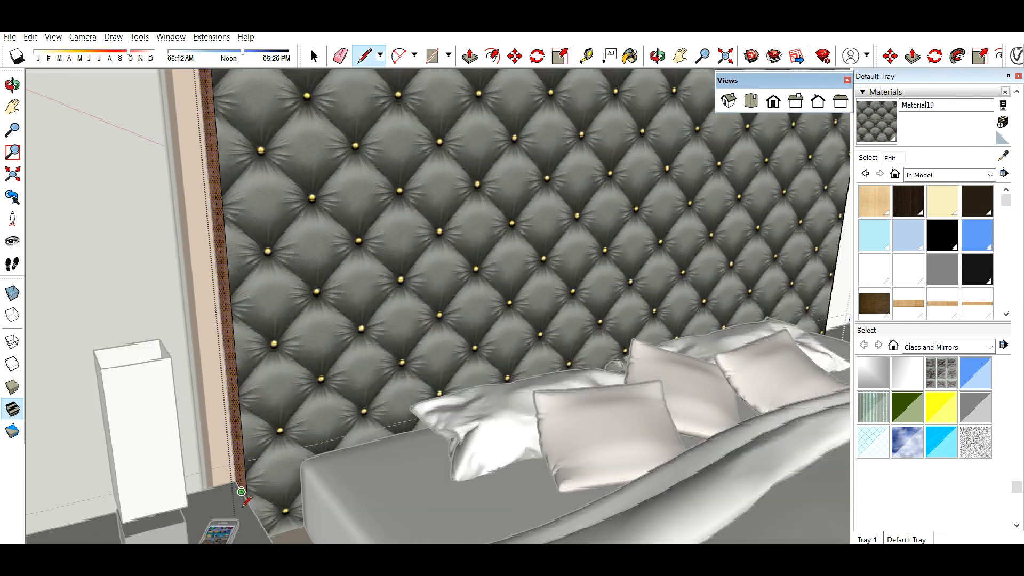
{"action": "scroll", "coordinate": [245, 493], "scroll_direction": "up", "scroll_amount": 5}
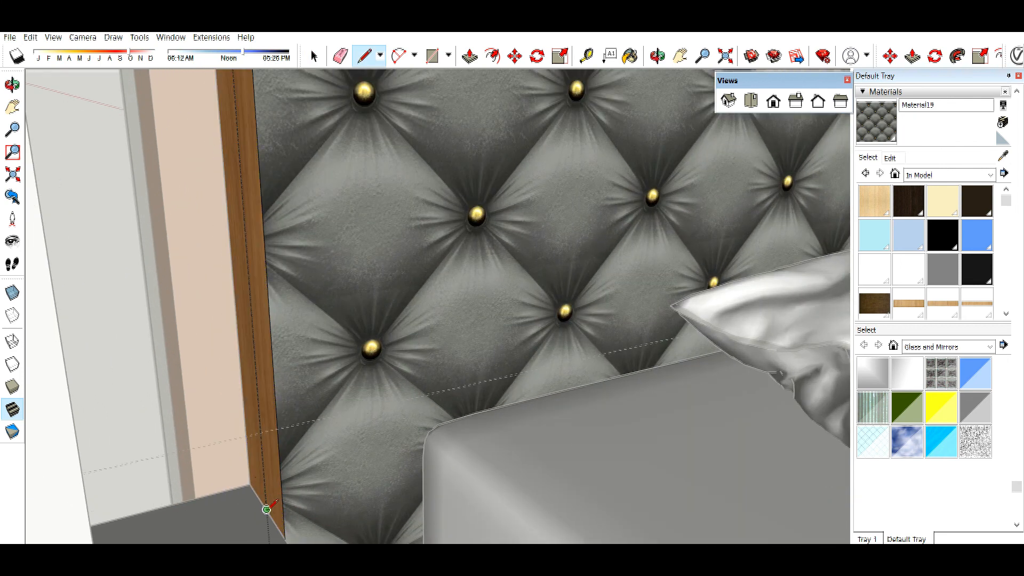
{"action": "scroll", "coordinate": [267, 509], "scroll_direction": "down", "scroll_amount": 4}
{"action": "scroll", "coordinate": [366, 302], "scroll_direction": "up", "scroll_amount": 4}
{"action": "scroll", "coordinate": [349, 207], "scroll_direction": "down", "scroll_amount": 3}
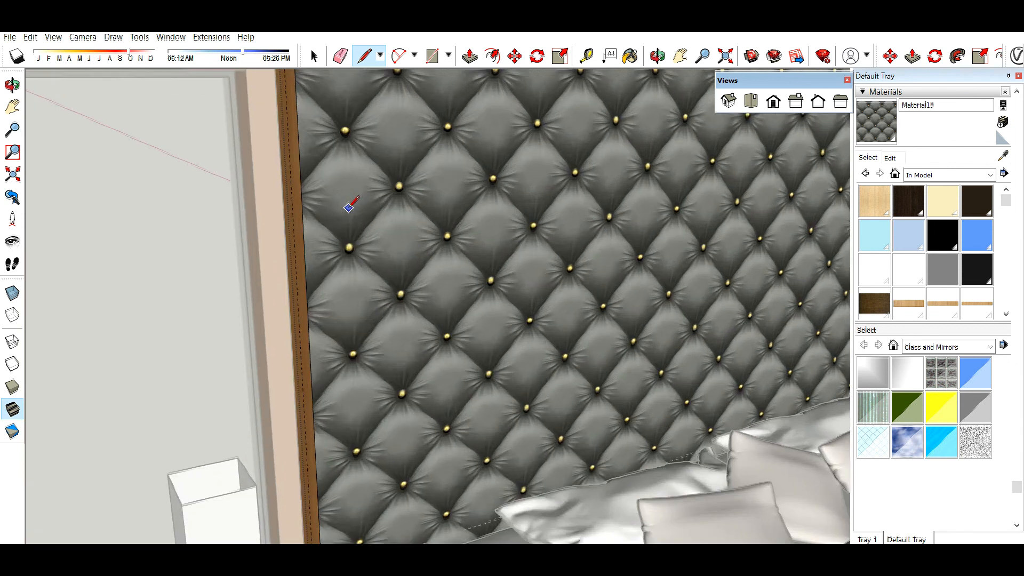
{"action": "scroll", "coordinate": [350, 207], "scroll_direction": "down", "scroll_amount": 1}
{"action": "middle_click_drag", "start_coordinate": [330, 208], "coordinate": [356, 186]}
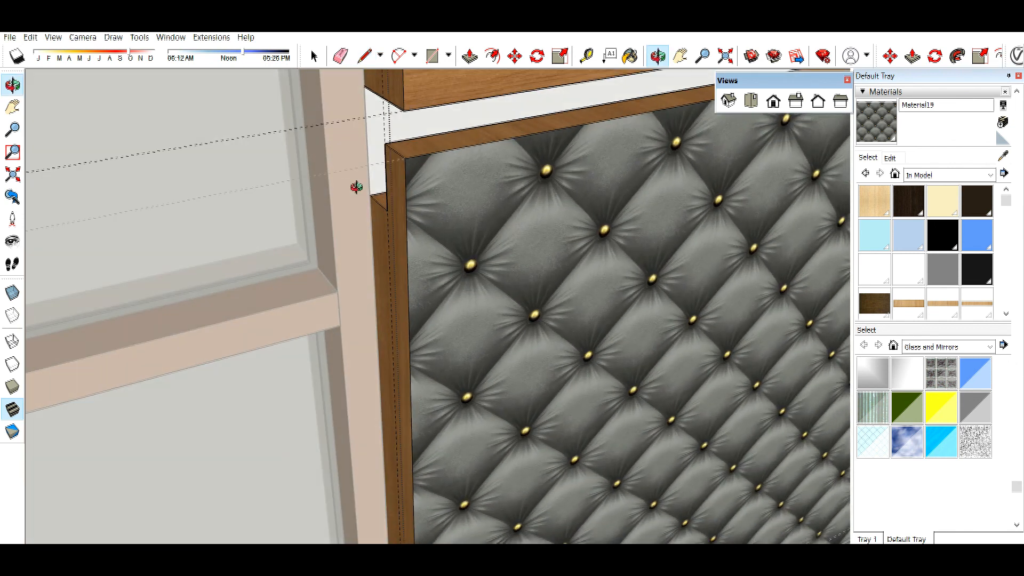
- Push the rear strip of the leather section's window-side face inward
{"action": "scroll", "coordinate": [375, 189], "scroll_direction": "up", "scroll_amount": 2}
{"action": "key", "text": "space"}
{"action": "key", "text": "p"}
{"action": "left_click", "coordinate": [384, 241]}
{"action": "left_click", "coordinate": [407, 232]}
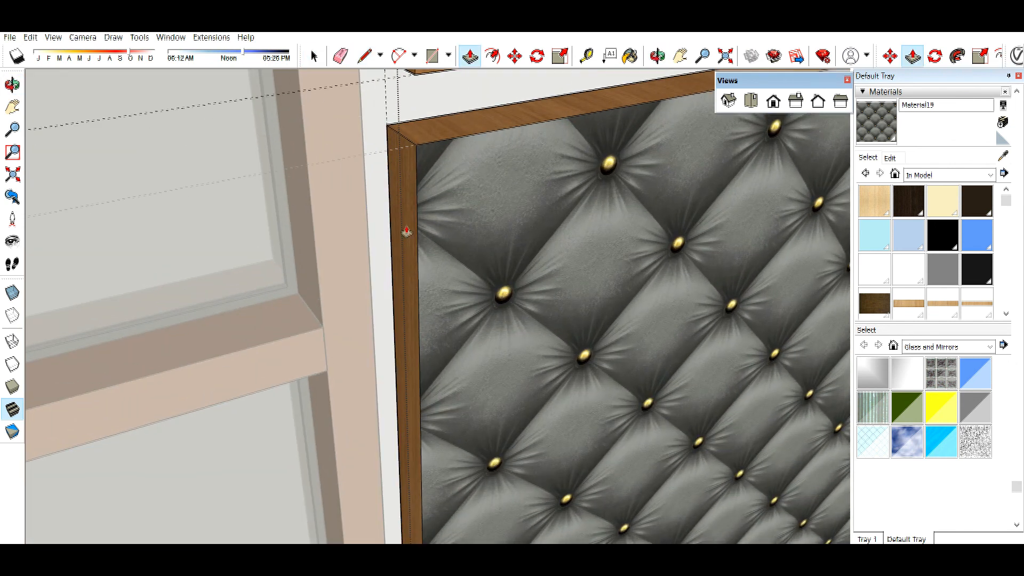
- Close the panel's editing and erase the guide lines around the gap and along the leather section
{"action": "key", "text": "space"}
{"action": "left_click", "coordinate": [388, 215]}
{"action": "key", "text": "e"}
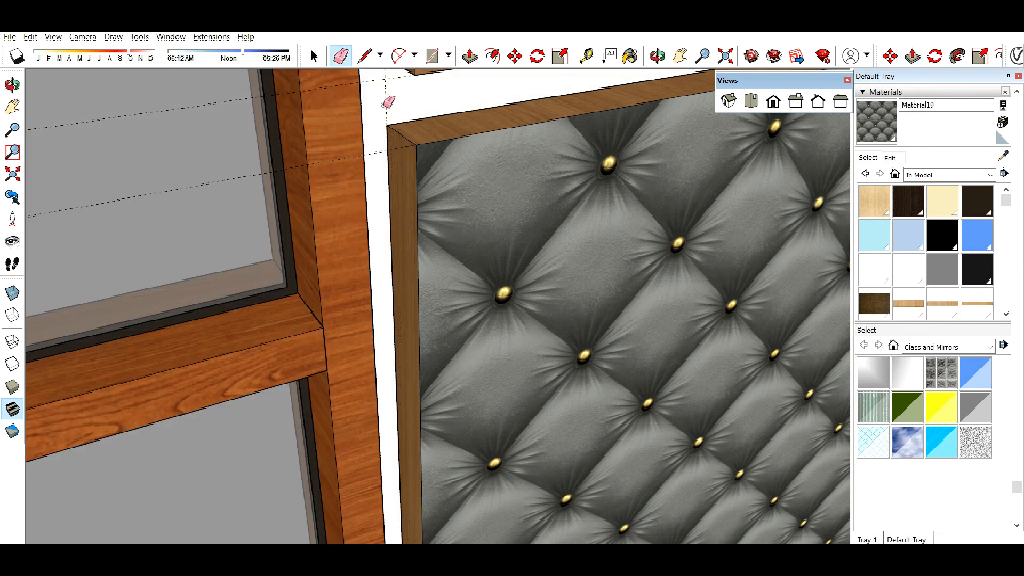
{"action": "key", "text": "space"}
{"action": "double_click", "coordinate": [393, 79]}
{"action": "left_click", "coordinate": [393, 78]}
{"action": "key", "text": "e"}
{"action": "left_click", "coordinate": [389, 79]}
{"action": "key", "text": "space"}
{"action": "left_click", "coordinate": [382, 102]}
{"action": "key", "text": "e"}
{"action": "left_click", "coordinate": [392, 151]}
{"action": "key", "text": "space"}
{"action": "scroll", "coordinate": [91, 149], "scroll_direction": "down", "scroll_amount": 4}
{"action": "key", "text": "e"}
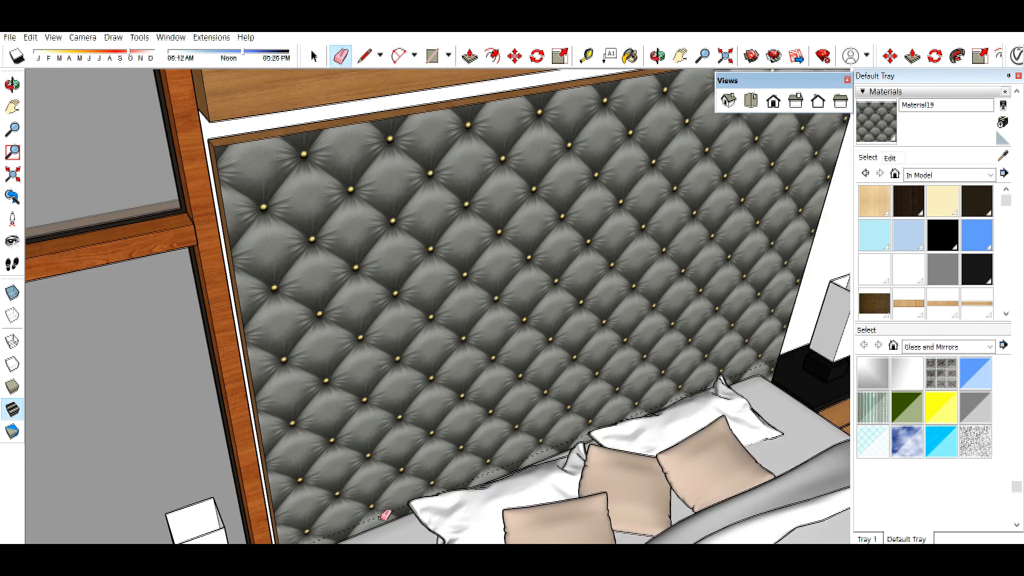
- Paint the leather section's top and side faces with the tufted leather material Material19
{"action": "scroll", "coordinate": [328, 439], "scroll_direction": "down", "scroll_amount": 2}
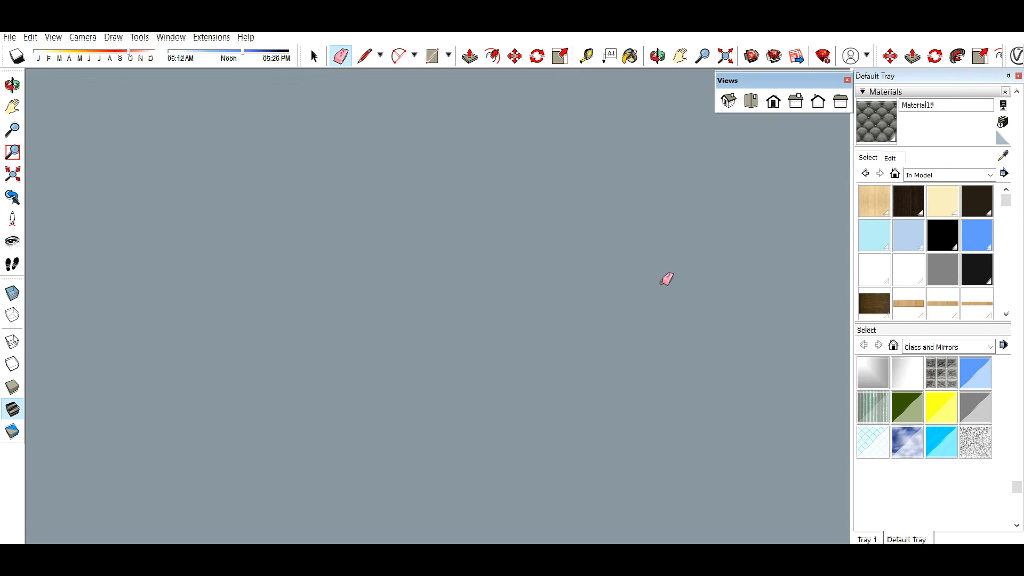
{"action": "scroll", "coordinate": [662, 282], "scroll_direction": "down", "scroll_amount": 3}
{"action": "key", "text": "space"}
{"action": "scroll", "coordinate": [659, 285], "scroll_direction": "up", "scroll_amount": 1}
{"action": "middle_click_drag", "start_coordinate": [655, 288], "coordinate": [687, 378]}
{"action": "scroll", "coordinate": [687, 379], "scroll_direction": "down", "scroll_amount": 3}
{"action": "middle_click_drag", "start_coordinate": [479, 462], "coordinate": [320, 438]}
{"action": "scroll", "coordinate": [644, 96], "scroll_direction": "up", "scroll_amount": 4}
{"action": "middle_click_drag", "start_coordinate": [749, 238], "coordinate": [631, 187]}
{"action": "key", "text": "space"}
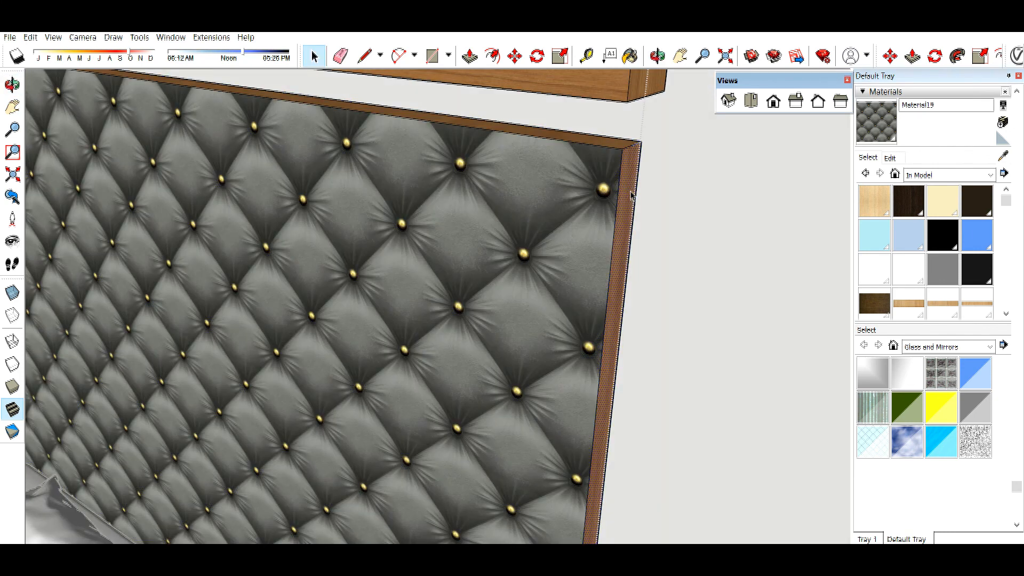
{"action": "left_click", "coordinate": [631, 196]}
{"action": "middle_click_drag", "start_coordinate": [690, 196], "coordinate": [741, 178]}
{"action": "key", "text": "b"}
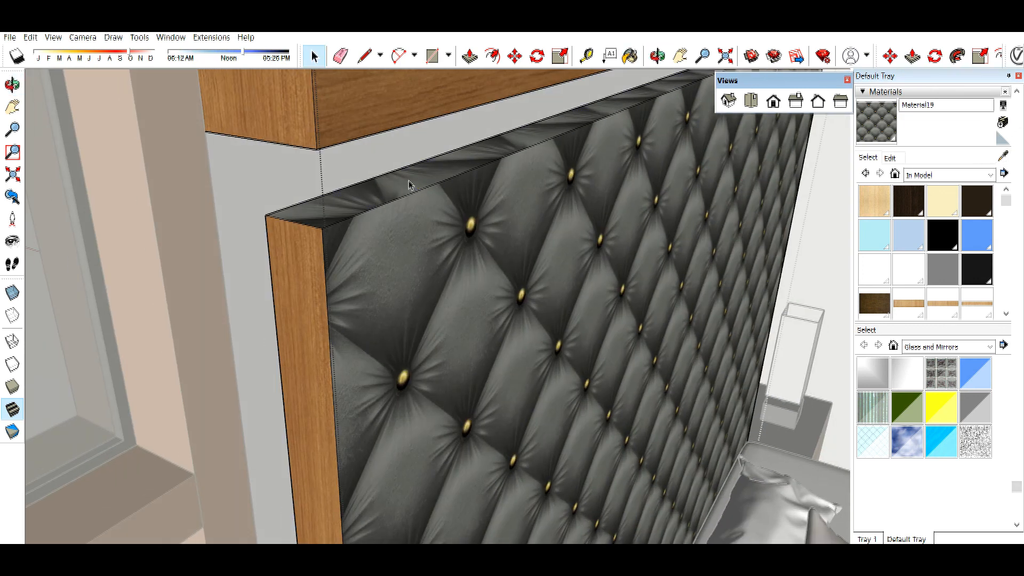
{"action": "key", "text": "Escape"}
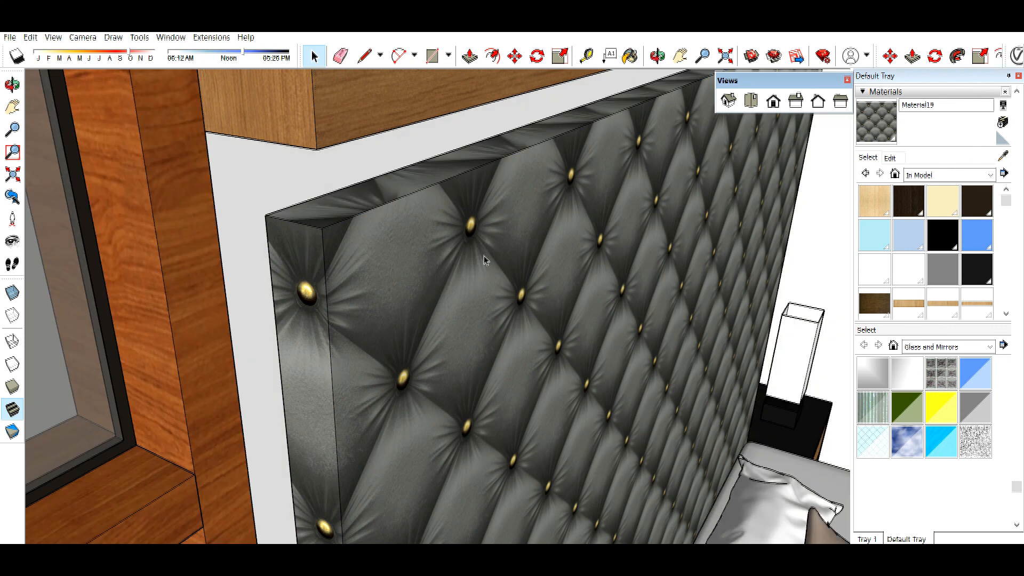
- Place a vertical guide on the teak panel 0.2 m in from its window-side edge
{"action": "middle_click_drag", "start_coordinate": [554, 252], "coordinate": [617, 275]}
{"action": "left_click", "coordinate": [512, 396]}
{"action": "left_click", "coordinate": [516, 389]}
{"action": "scroll", "coordinate": [617, 275], "scroll_direction": "down", "scroll_amount": 3}
{"action": "middle_click_drag", "start_coordinate": [450, 354], "coordinate": [352, 231]}
{"action": "middle_click_drag", "start_coordinate": [316, 335], "coordinate": [469, 323]}
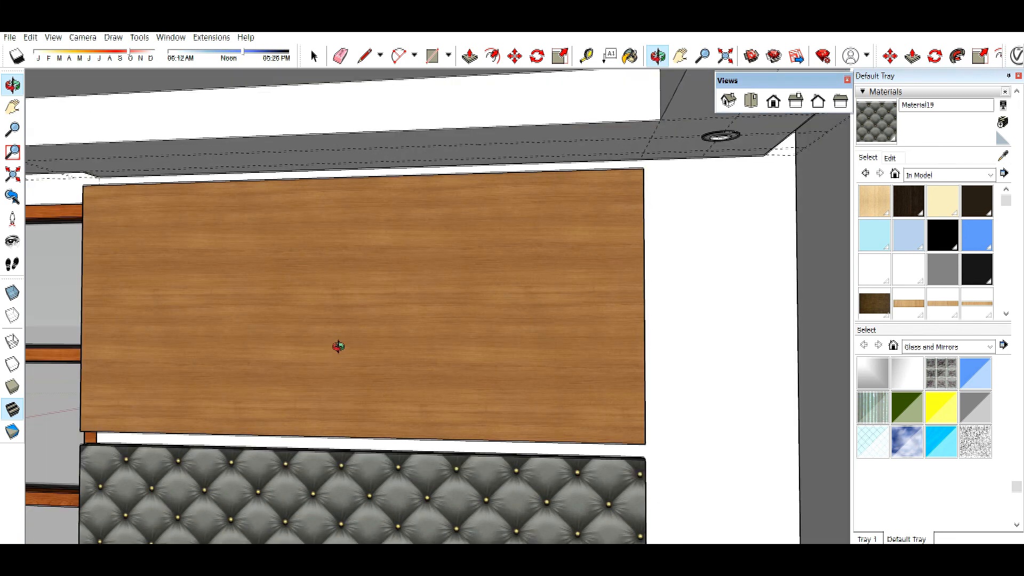
{"action": "middle_click_drag", "start_coordinate": [338, 346], "coordinate": [359, 343]}
{"action": "key", "text": "t"}
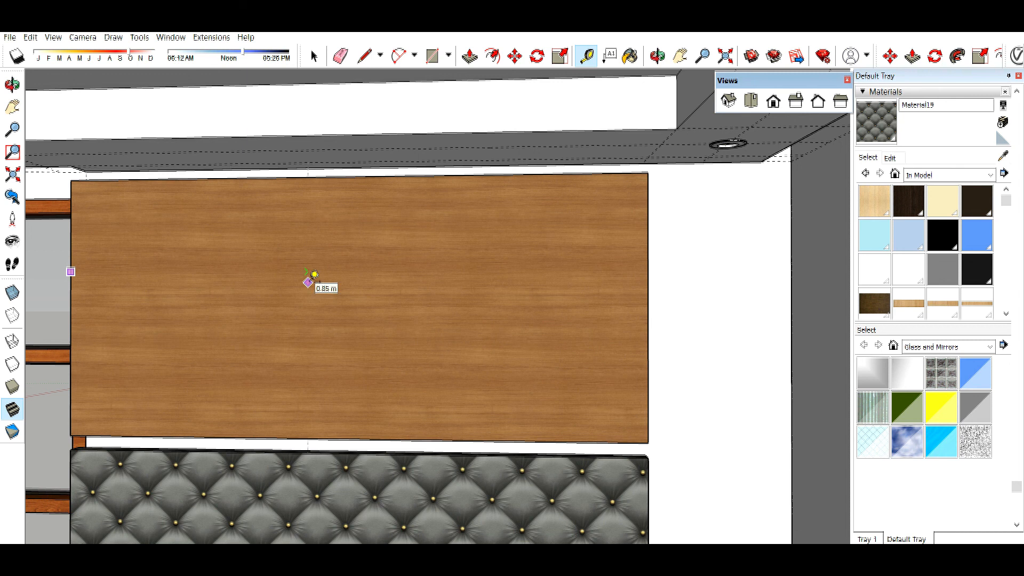
{"action": "left_click", "coordinate": [533, 338]}
{"action": "left_click", "coordinate": [443, 176]}
{"action": "left_click", "coordinate": [435, 219]}
{"action": "left_click", "coordinate": [587, 245]}
{"action": "left_click", "coordinate": [71, 257]}
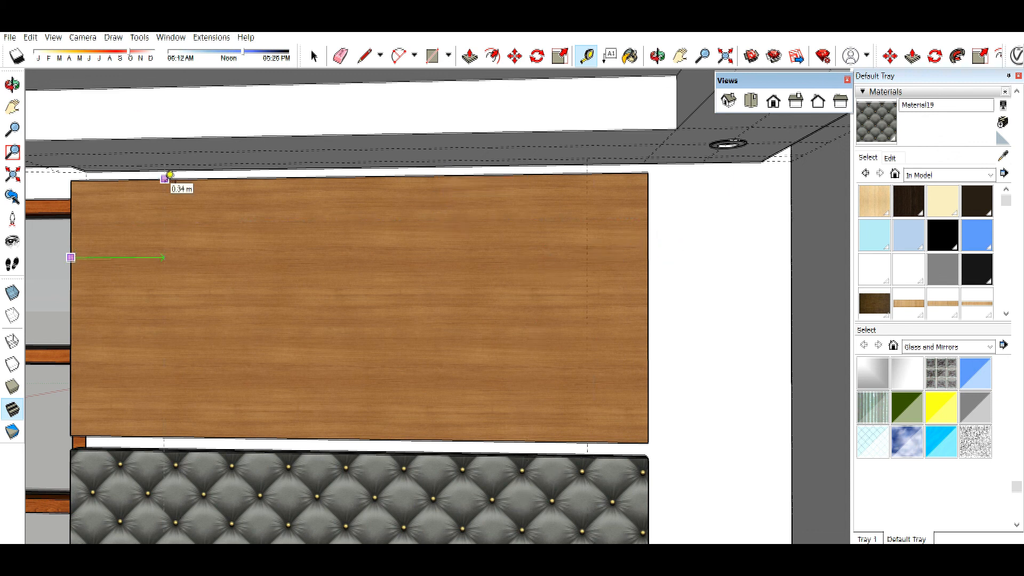
{"action": "type", "text": "0.2"}
{"action": "key", "text": "Return"}
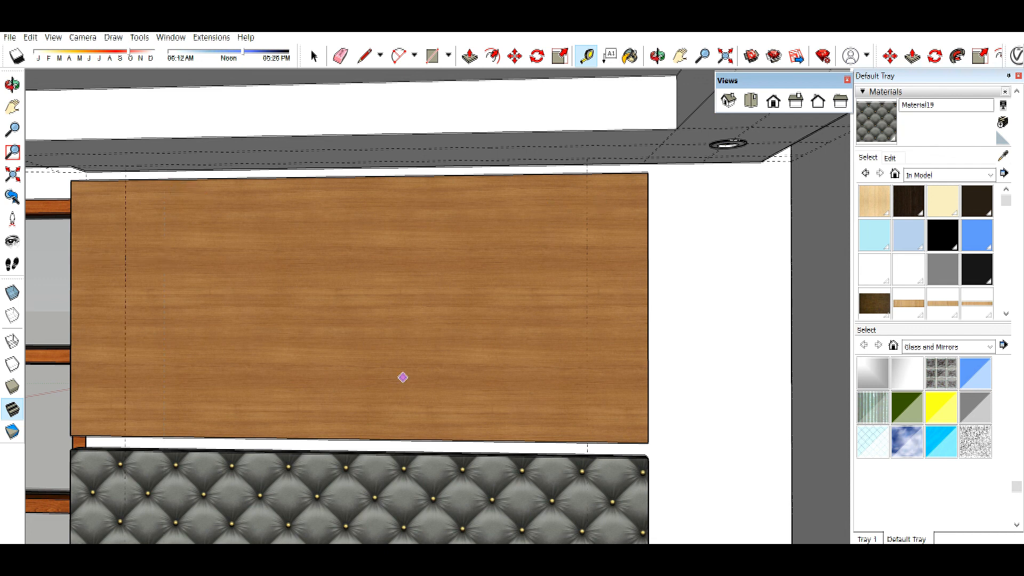
- Place guides 0.2 m inside the teak panel's opposite vertical edge and its upper and lower edges
{"action": "key", "text": "e"}
{"action": "key", "text": "t"}
{"action": "left_click", "coordinate": [648, 226]}
{"action": "type", "text": "0.2"}
{"action": "key", "text": "Return"}
{"action": "type", "text": "0.2"}
{"action": "key", "text": "Return"}
{"action": "type", "text": "0.2"}
{"action": "key", "text": "Return"}
- Open the teak panel for editing and draw a rectangle between the guide intersections on its front face
{"action": "key", "text": "space"}
{"action": "double_click", "coordinate": [623, 336]}
{"action": "double_click", "coordinate": [438, 301]}
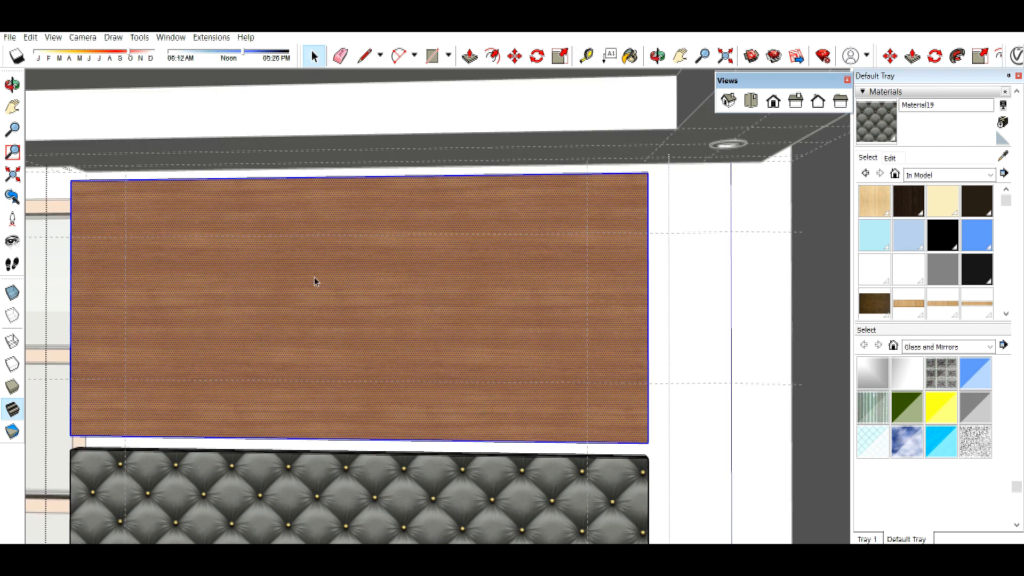
{"action": "key", "text": "r"}
{"action": "left_click", "coordinate": [126, 236]}
{"action": "left_click", "coordinate": [587, 383]}
- Push the inner rectangle back into the teak panel to form a recess
{"action": "key", "text": "space"}
{"action": "left_click", "coordinate": [496, 343]}
{"action": "scroll", "coordinate": [496, 343], "scroll_direction": "up", "scroll_amount": 2}
{"action": "key", "text": "p"}
{"action": "left_click", "coordinate": [498, 343]}
{"action": "left_click", "coordinate": [523, 343]}
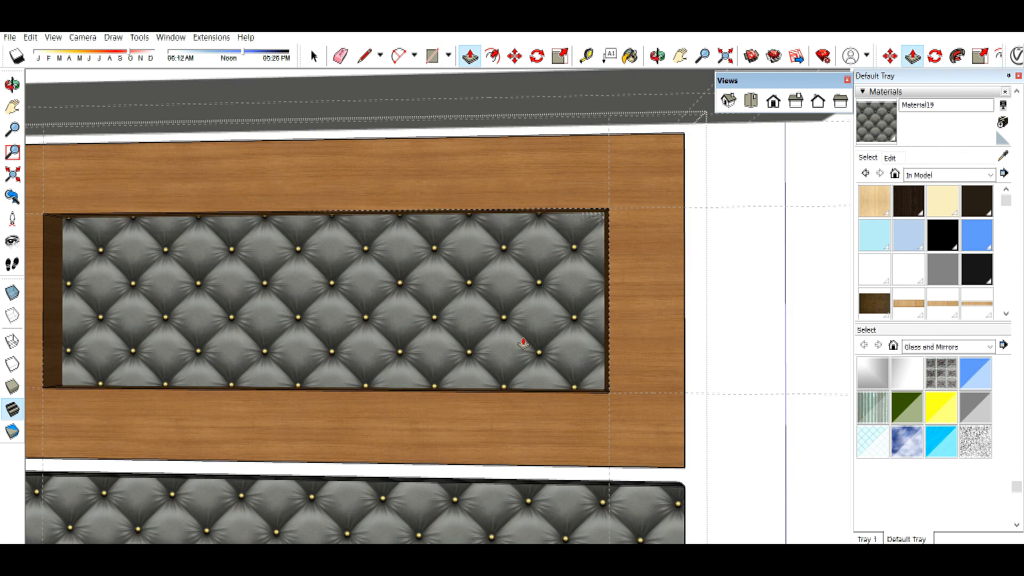
- Sample the frame's teak material and try to paint the back of the recess with it
{"action": "key", "text": "b"}
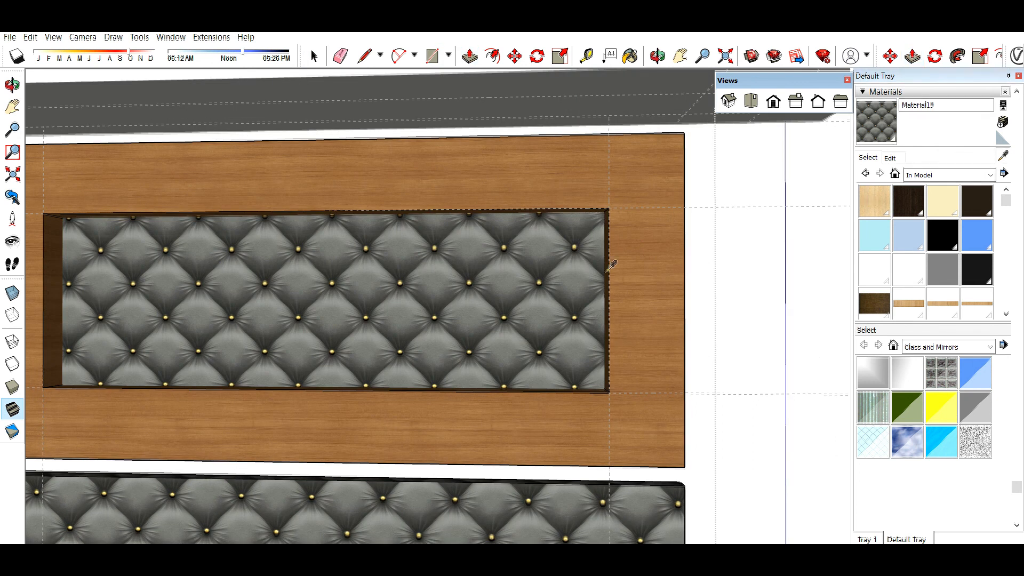
{"action": "left_click", "coordinate": [659, 269], "text": "alt"}
{"action": "left_click", "coordinate": [496, 277]}
{"action": "key", "text": "space"}
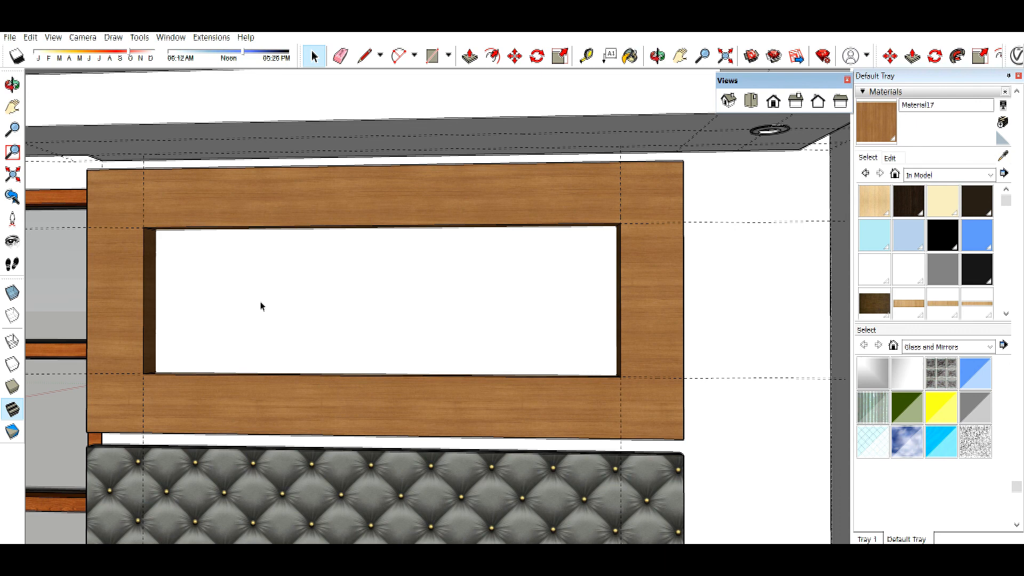
- Erase the guide lines crossing the teak frame around the recess
{"action": "scroll", "coordinate": [264, 298], "scroll_direction": "up", "scroll_amount": 2}
{"action": "left_click", "coordinate": [293, 299]}
{"action": "right_click", "coordinate": [389, 309]}
{"action": "left_click", "coordinate": [464, 328]}
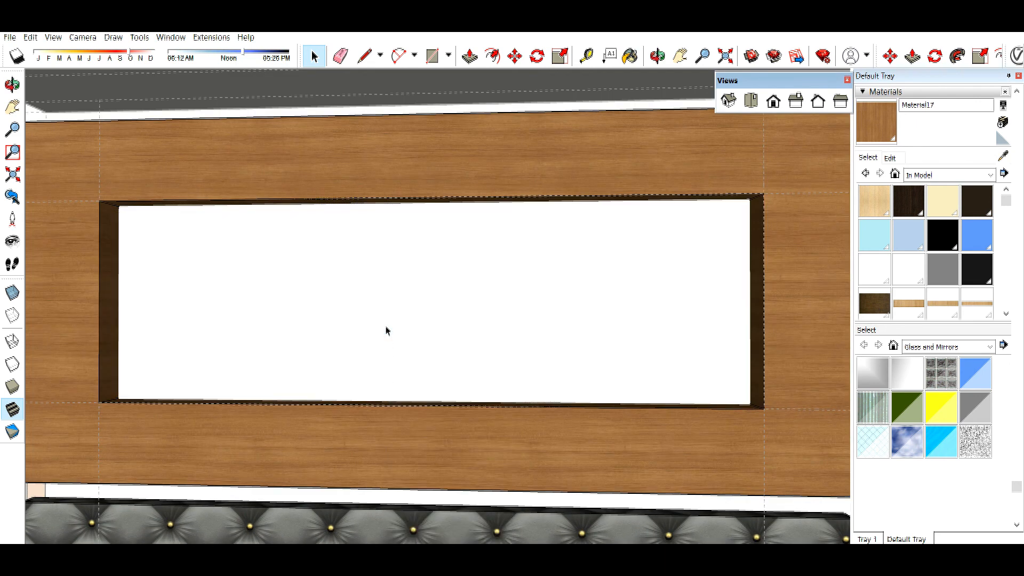
{"action": "scroll", "coordinate": [107, 201], "scroll_direction": "down", "scroll_amount": 2}
{"action": "key", "text": "e"}
{"action": "scroll", "coordinate": [453, 265], "scroll_direction": "down", "scroll_amount": 3}
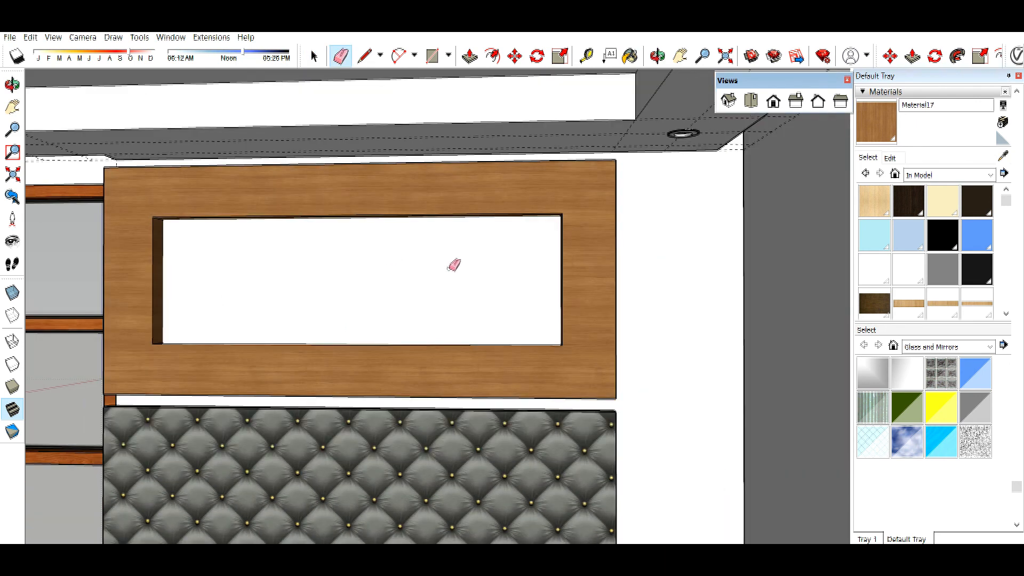
- Draw a rectangle across the back of the teak frame's opening, from one inner corner to the opposite one
{"action": "scroll", "coordinate": [208, 212], "scroll_direction": "up", "scroll_amount": 2}
{"action": "key", "text": "r"}
{"action": "scroll", "coordinate": [246, 240], "scroll_direction": "up", "scroll_amount": 2}
{"action": "scroll", "coordinate": [219, 227], "scroll_direction": "up", "scroll_amount": 1}
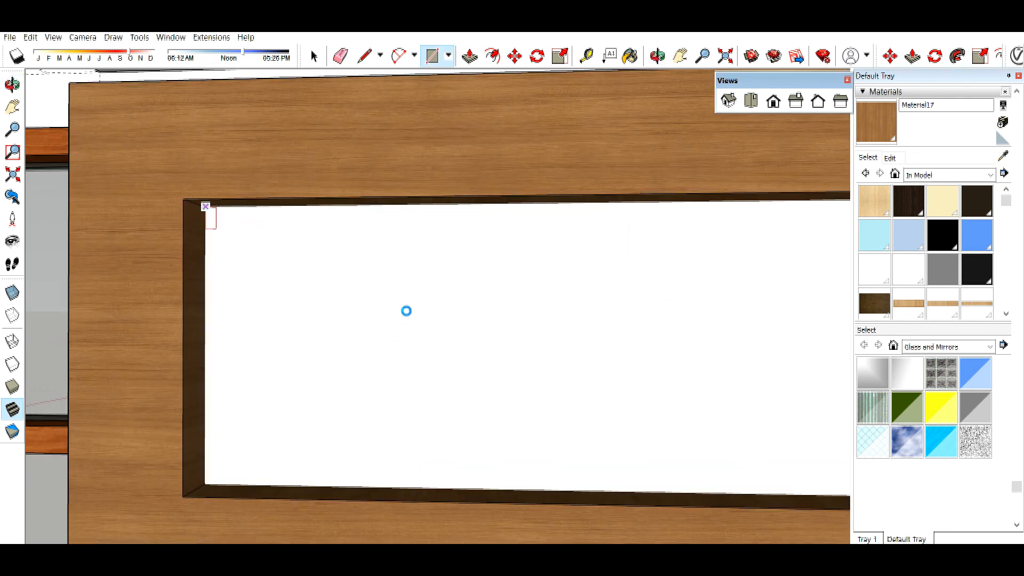
{"action": "left_click", "coordinate": [205, 207]}
{"action": "scroll", "coordinate": [235, 251], "scroll_direction": "down", "scroll_amount": 3}
{"action": "left_click", "coordinate": [645, 359]}
- Erase the guide lines across the ceiling near the spotlights and undo the last erasure
{"action": "mouse_move", "coordinate": [645, 359]}
{"action": "middle_mouse_down"}
{"action": "mouse_move", "coordinate": [613, 341]}
{"action": "mouse_move", "coordinate": [598, 200]}
{"action": "mouse_move", "coordinate": [629, 164]}
{"action": "middle_mouse_up"}
{"action": "scroll", "coordinate": [629, 163], "scroll_direction": "up", "scroll_amount": 2}
{"action": "key", "text": "e"}
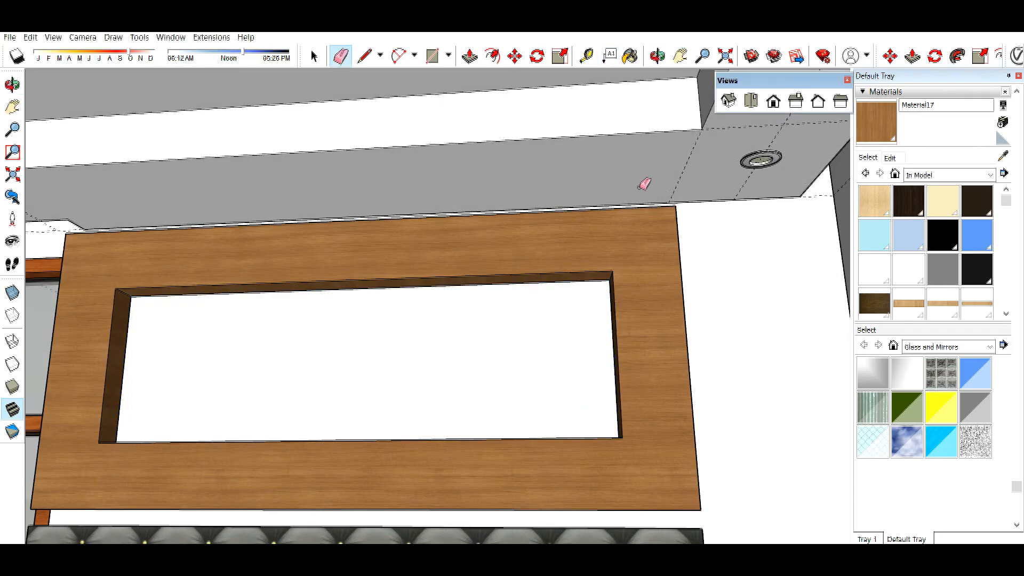
{"action": "scroll", "coordinate": [749, 180], "scroll_direction": "down", "scroll_amount": 2}
{"action": "middle_click_drag", "start_coordinate": [729, 160], "coordinate": [147, 200]}
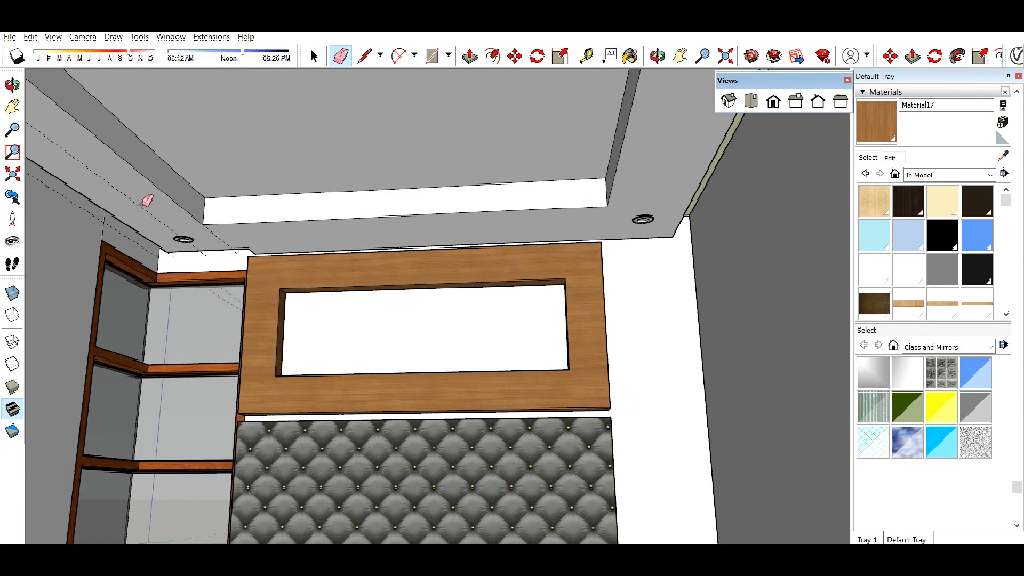
{"action": "middle_click_drag", "start_coordinate": [313, 272], "coordinate": [142, 230]}
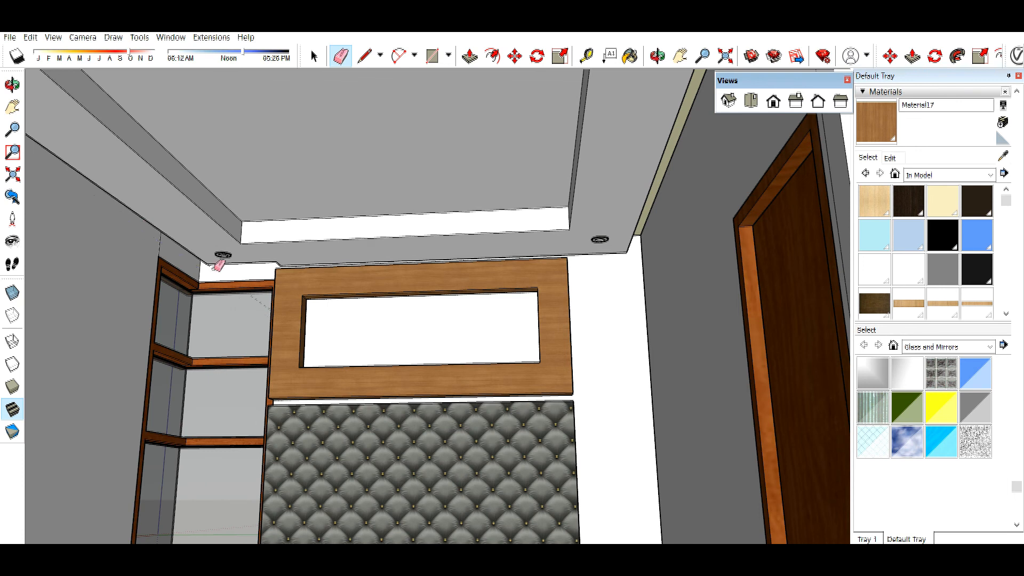
{"action": "middle_click_drag", "start_coordinate": [218, 265], "coordinate": [339, 304]}
{"action": "left_click", "coordinate": [543, 76]}
{"action": "key", "text": "ctrl+z"}
- Open the false ceiling for editing and erase the leftover guide lines at its far end
{"action": "middle_click_drag", "start_coordinate": [552, 178], "coordinate": [679, 238], "text": "shift"}
{"action": "scroll", "coordinate": [925, 251], "scroll_direction": "down", "scroll_amount": 3}
{"action": "key", "text": "space"}
{"action": "double_click", "coordinate": [255, 209]}
{"action": "triple_click", "coordinate": [255, 209]}
{"action": "key", "text": "e"}
{"action": "left_click", "coordinate": [113, 139]}
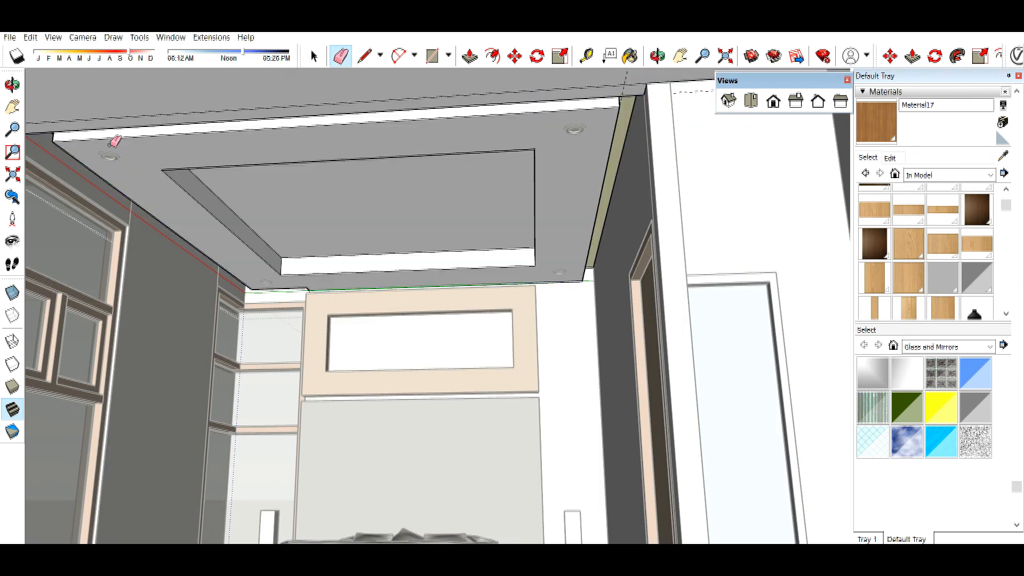
{"action": "scroll", "coordinate": [114, 139], "scroll_direction": "down", "scroll_amount": 1}
{"action": "scroll", "coordinate": [139, 106], "scroll_direction": "up", "scroll_amount": 3}
{"action": "mouse_move", "coordinate": [80, 160]}
{"action": "middle_mouse_down"}
{"action": "mouse_move", "coordinate": [119, 136]}
{"action": "mouse_move", "coordinate": [23, 215]}
{"action": "middle_mouse_up"}
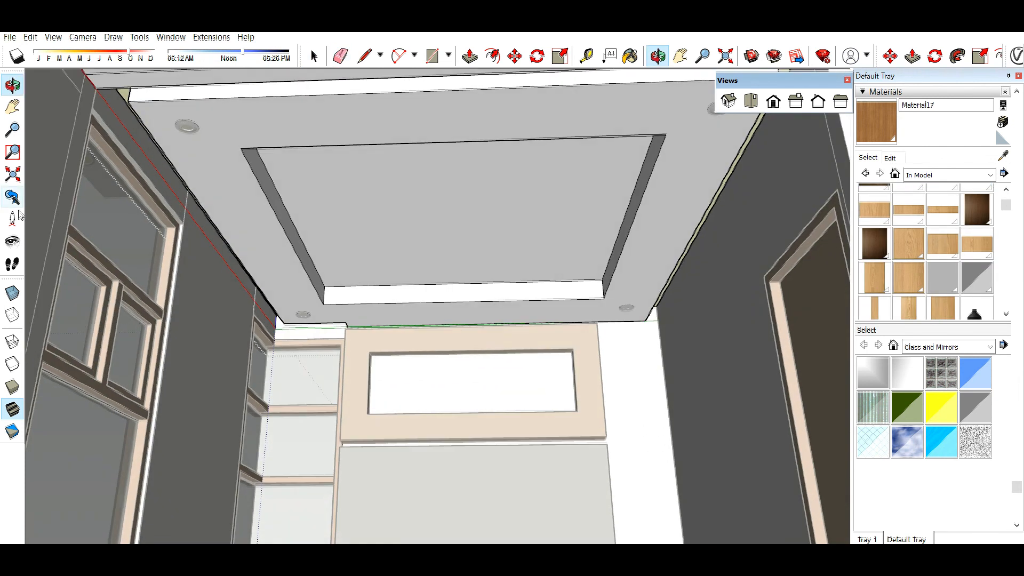
{"action": "middle_click_drag", "start_coordinate": [457, 160], "coordinate": [425, 164]}
{"action": "key", "text": "space"}
{"action": "key", "text": "Escape"}
{"action": "triple_click", "coordinate": [457, 224]}
{"action": "key", "text": "p"}
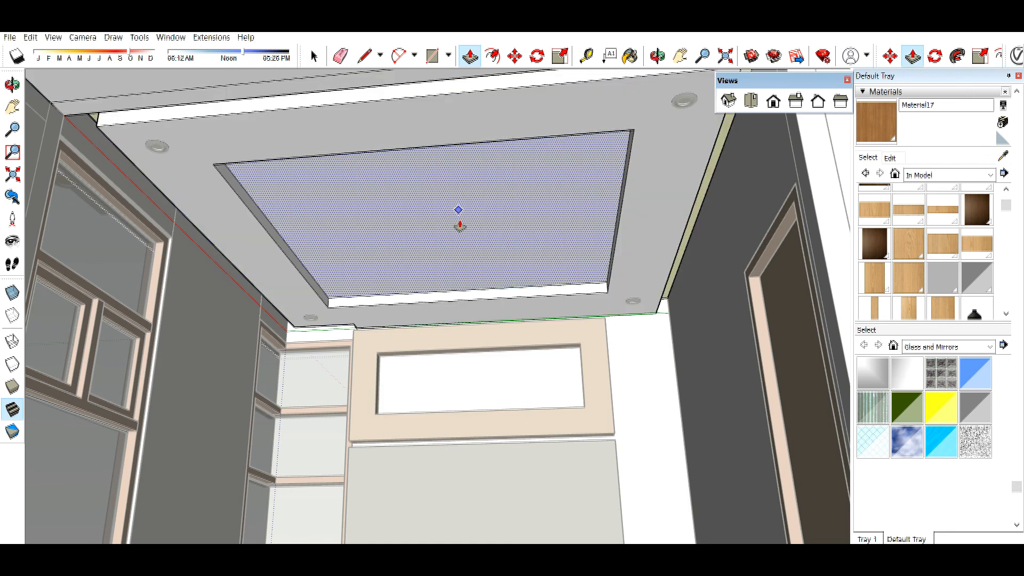
{"action": "key", "text": "space"}
{"action": "key", "text": "Escape"}
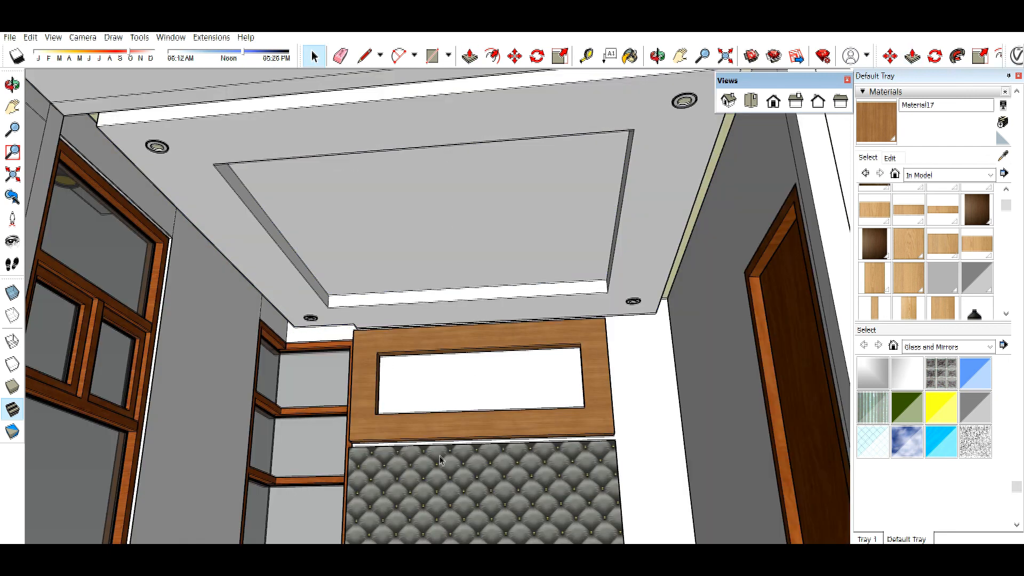